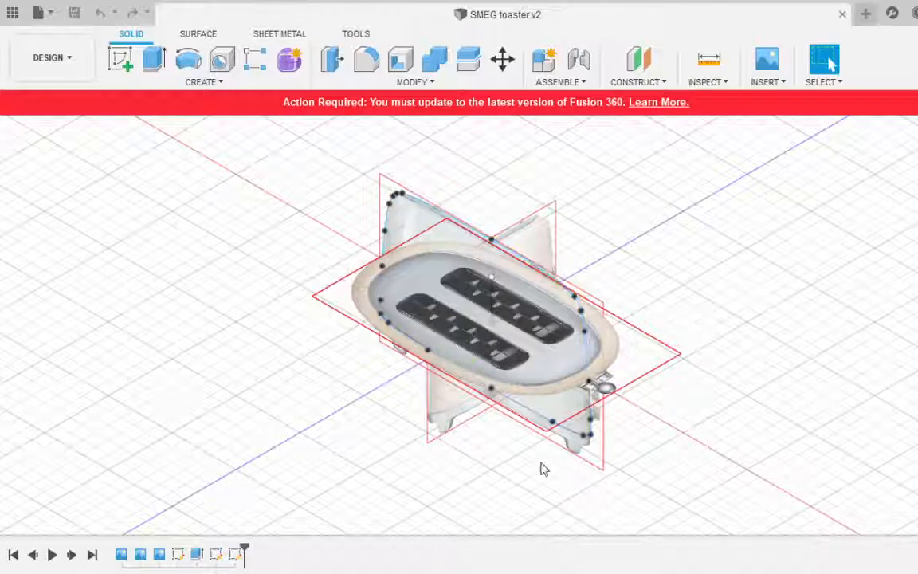
left_click(917, 164)
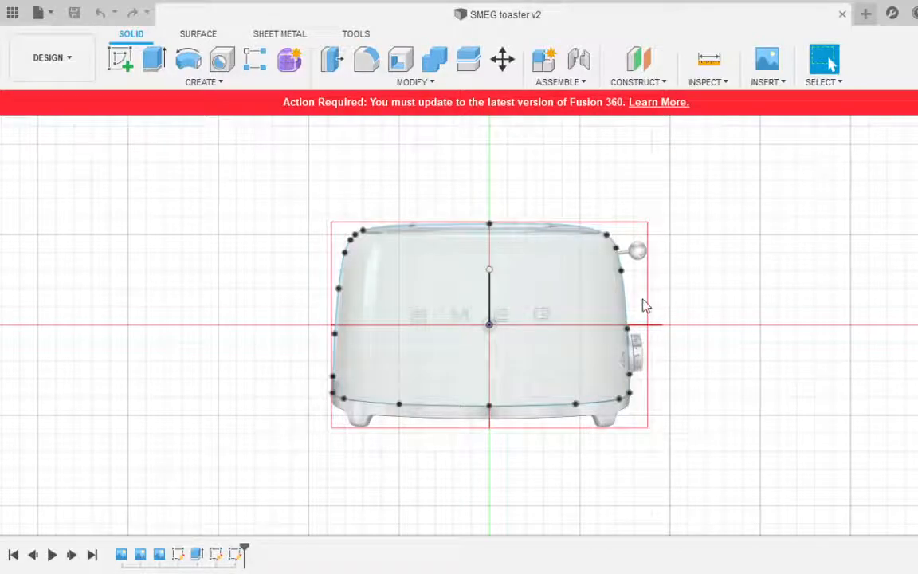
scroll(438, 351, "down", 2)
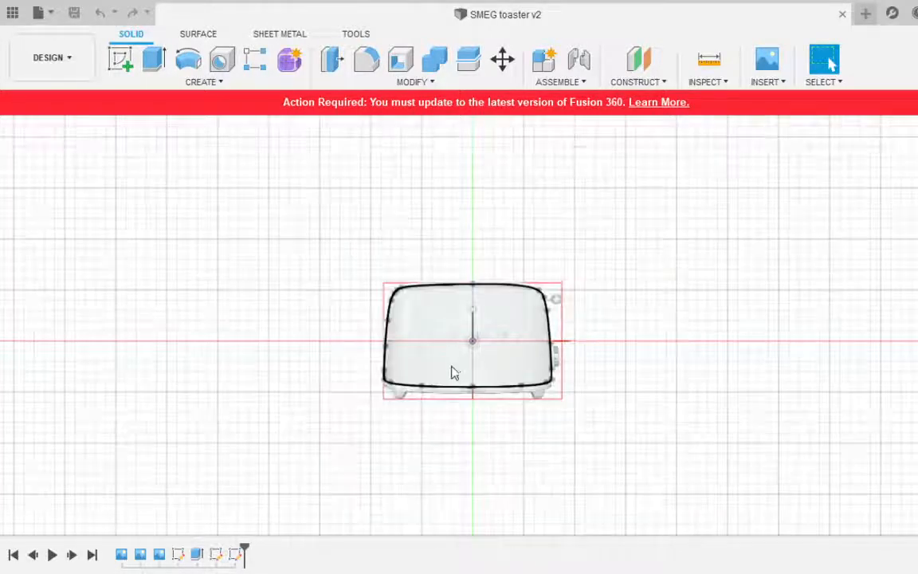
scroll(455, 370, "up", 6)
scroll(254, 389, "down", 5)
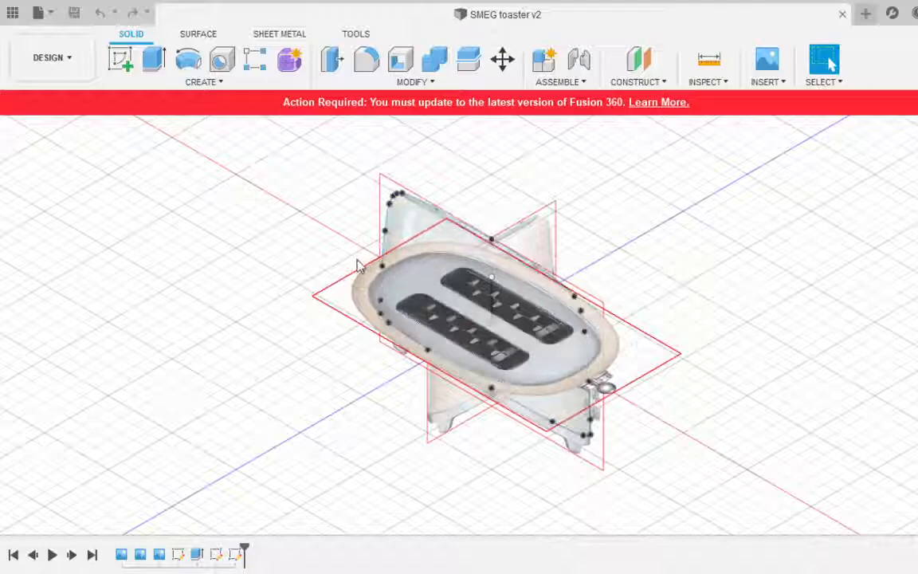
Extrude the toaster's closed side-profile sketch from the centre plane out to the near edge of the toaster in the top-view reference image.
scroll(331, 223, "up", 3)
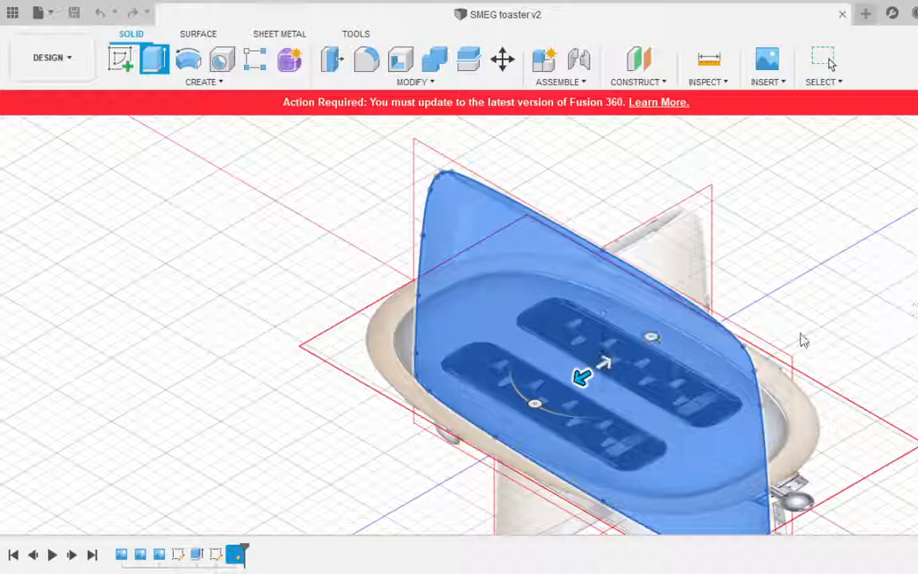
left_click_drag(581, 378, 538, 405)
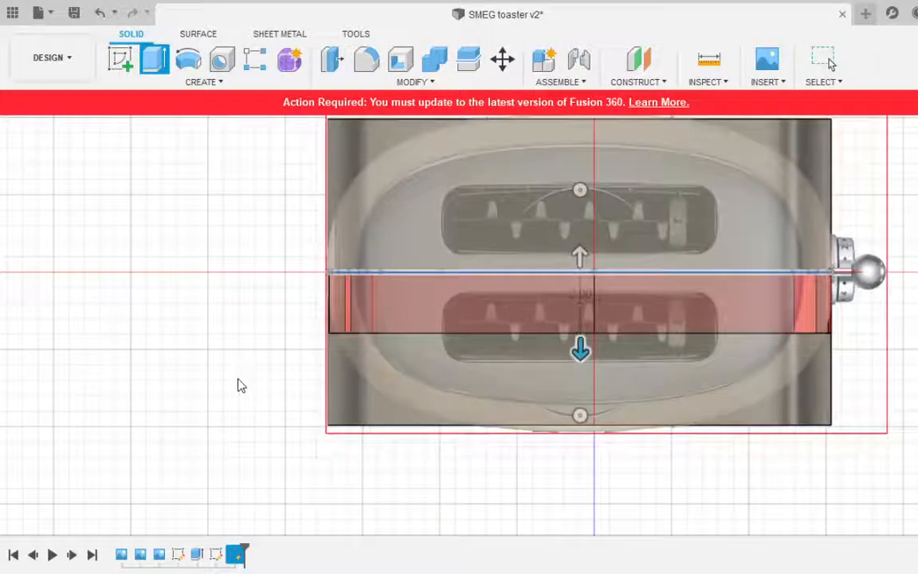
scroll(238, 386, "down", 2)
scroll(482, 430, "up", 6)
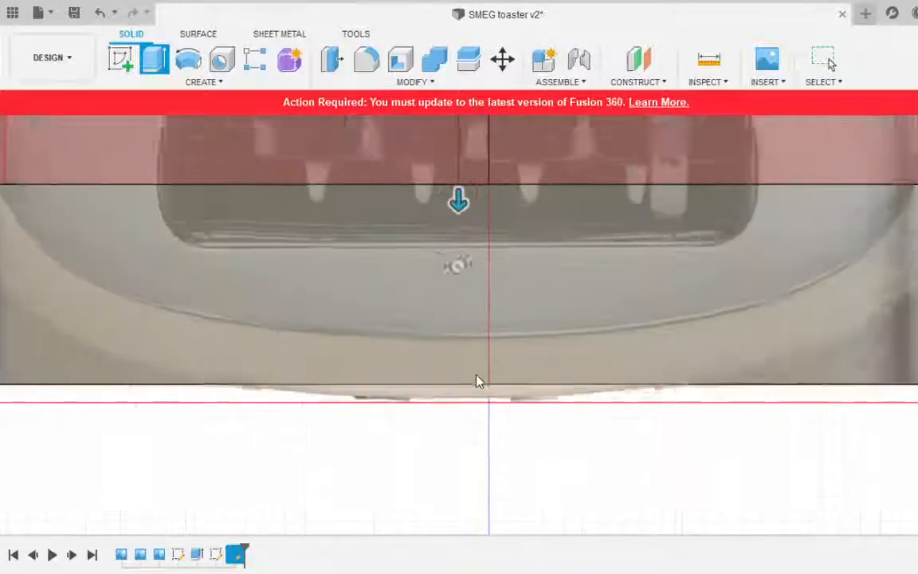
scroll(477, 381, "up", 2)
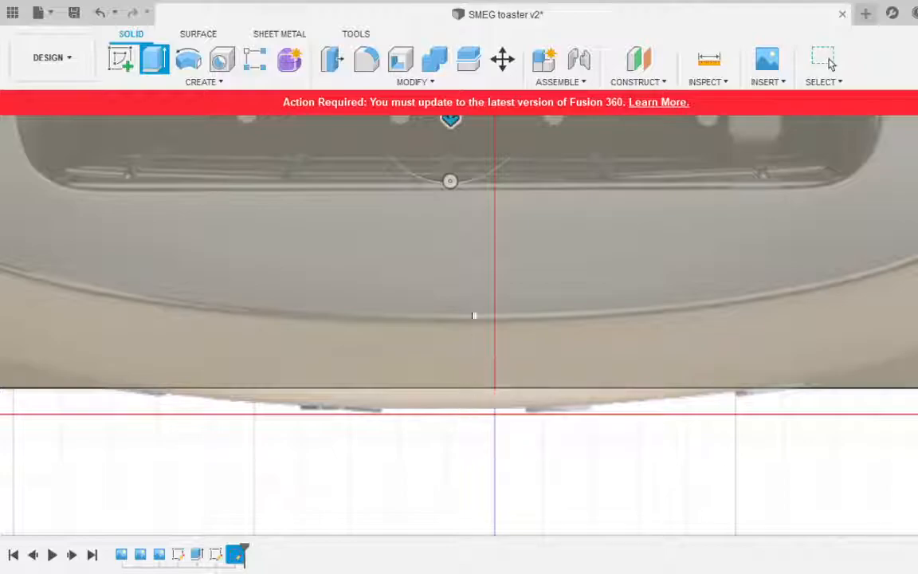
left_click_drag(450, 120, 428, 432)
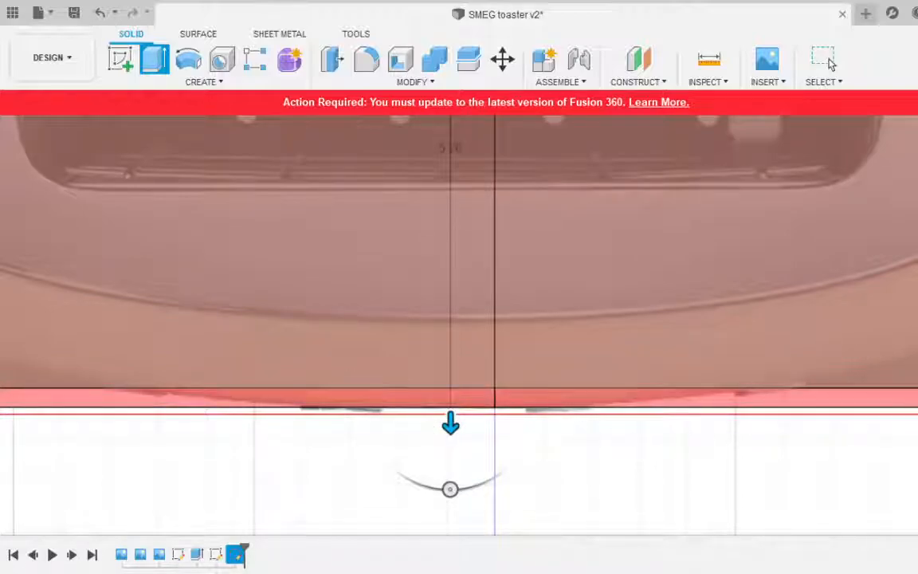
left_click(915, 514)
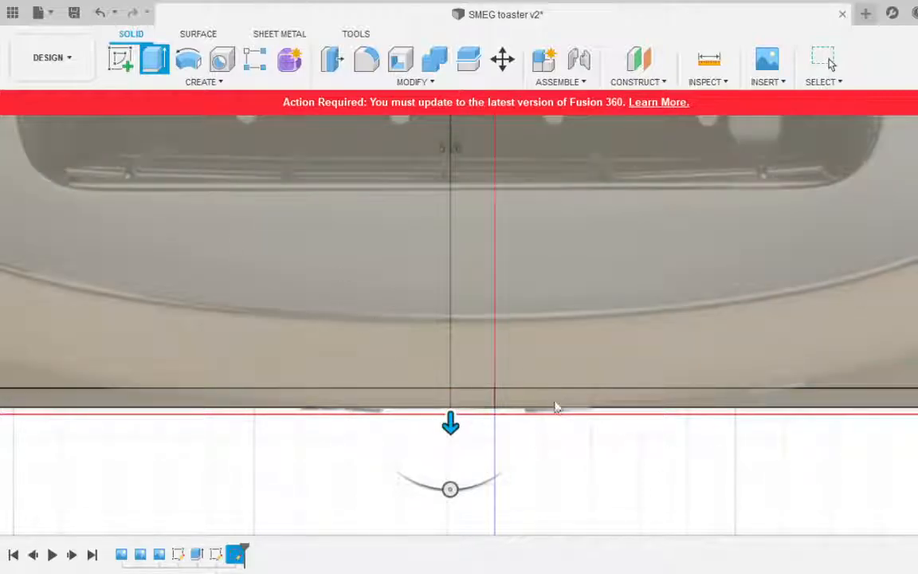
mouse_move(451, 422)
left_mouse_down()
mouse_move(451, 375)
mouse_move(458, 431)
mouse_move(459, 412)
mouse_move(461, 420)
left_mouse_up()
scroll(382, 452, "down", 3)
scroll(382, 457, "down", 3)
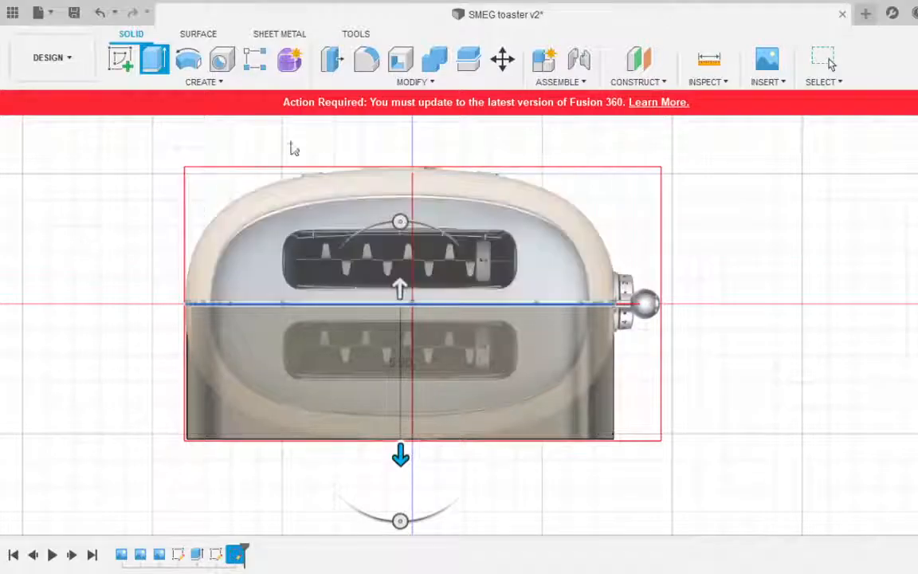
Extend the profile extrusion in the opposite direction to the far edge of the toaster in the top-view image and finish the extrusion.
scroll(371, 180, "up", 4)
left_click_drag(422, 391, 449, 149)
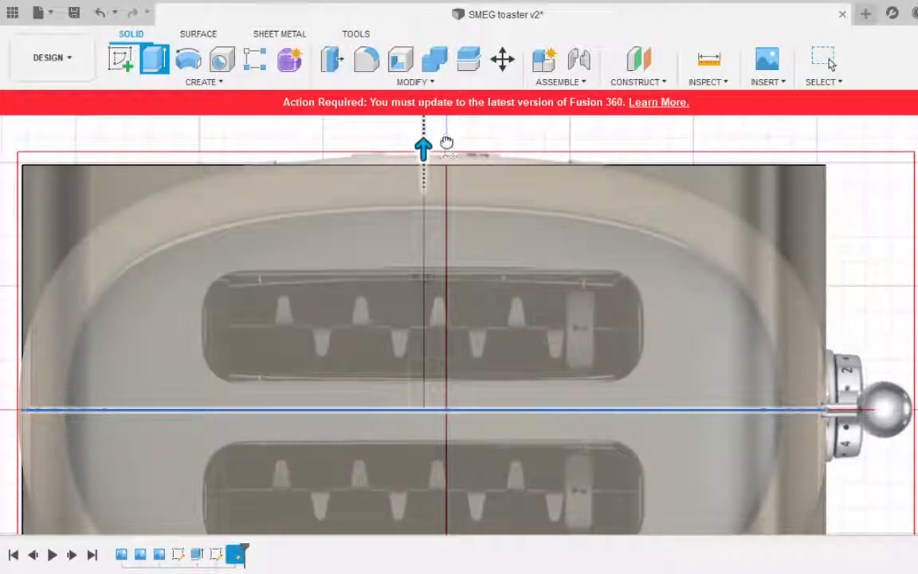
scroll(382, 129, "up", 5)
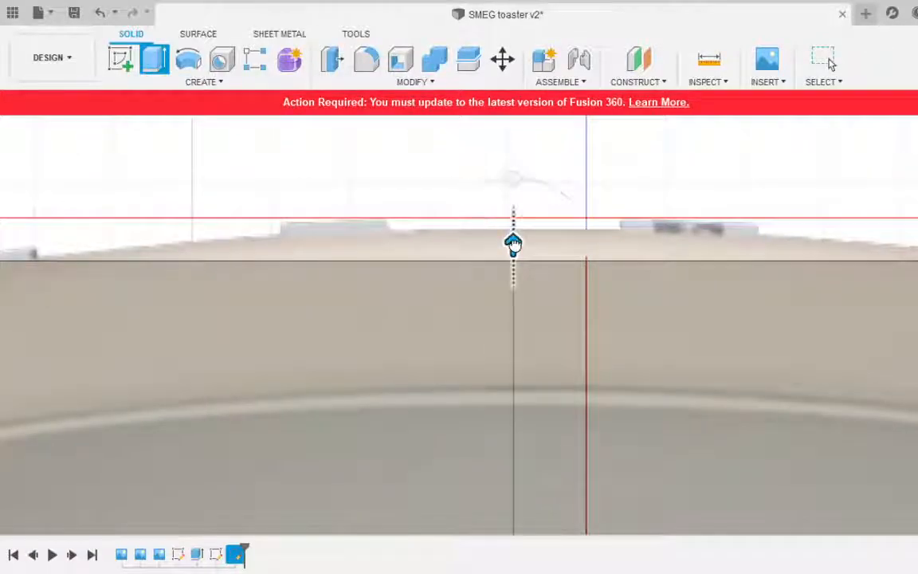
left_click_drag(513, 243, 512, 212)
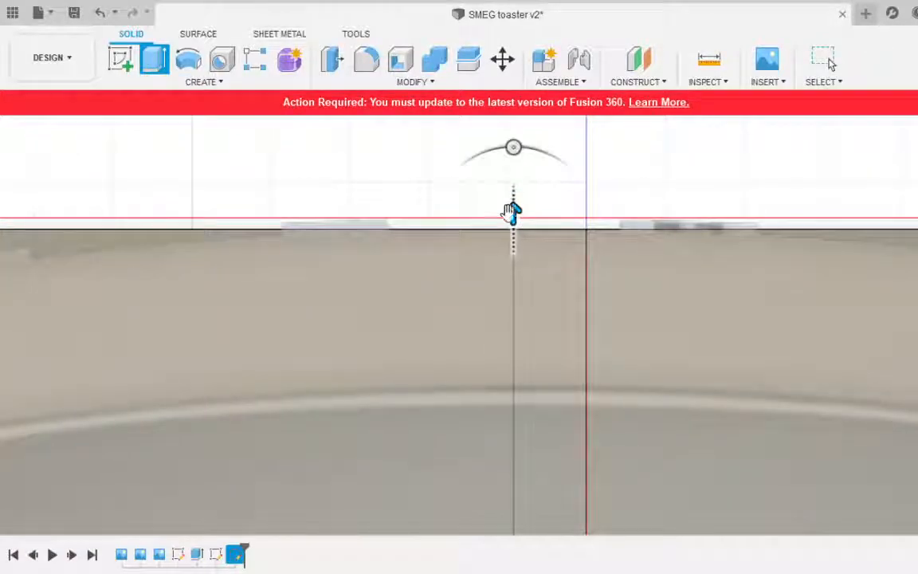
scroll(470, 310, "down", 5)
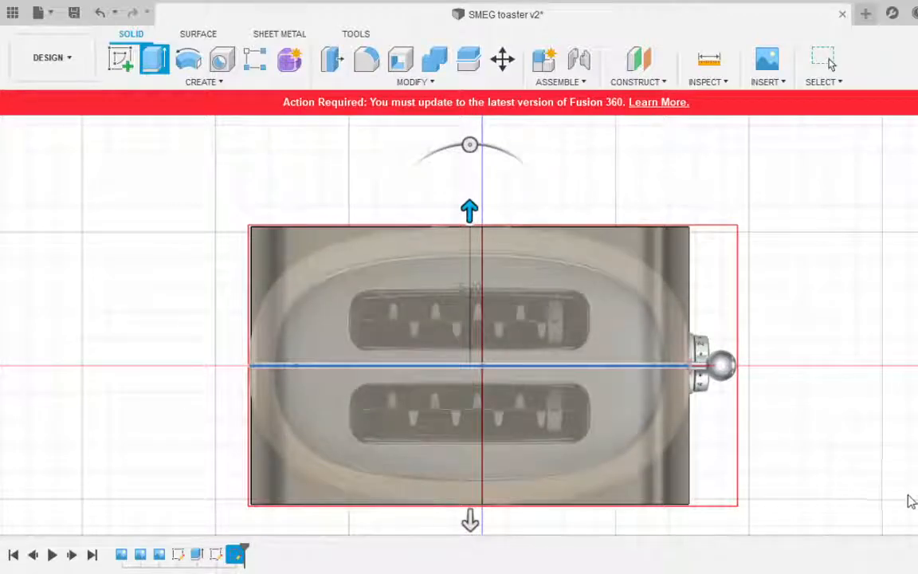
key("Return")
Hide the solid bodies and start a sketch on the vertical plane facing the toaster's end-view image with the lever and STOP dial.
left_click(914, 237)
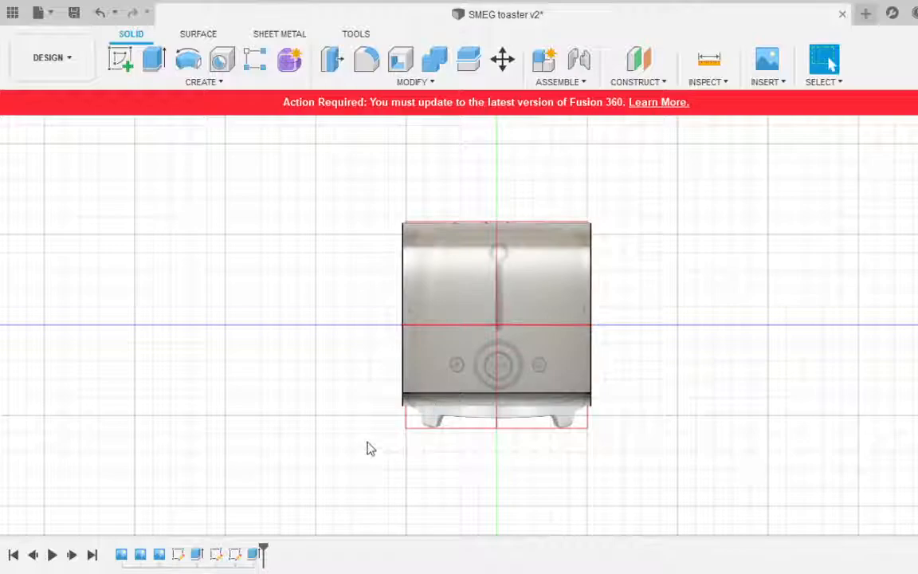
scroll(391, 403, "up", 5)
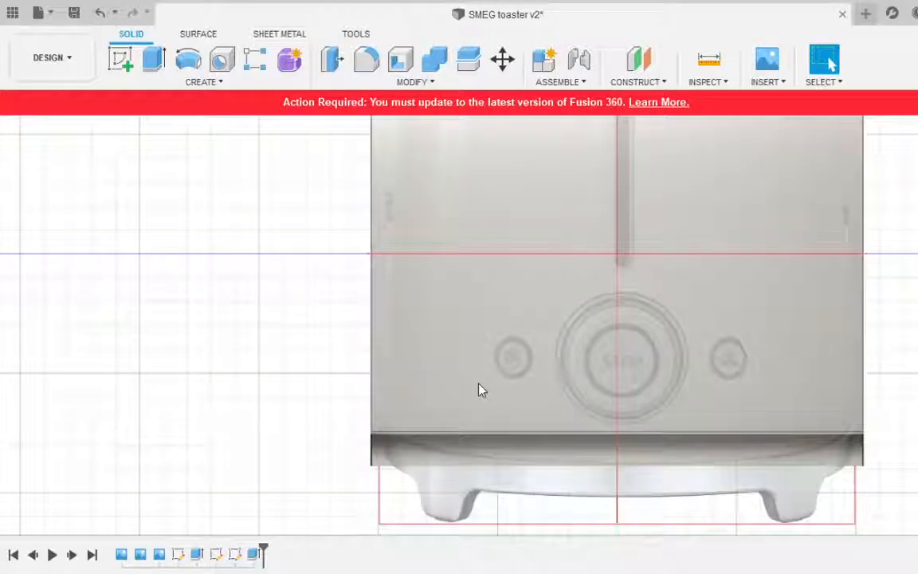
scroll(226, 390, "down", 3)
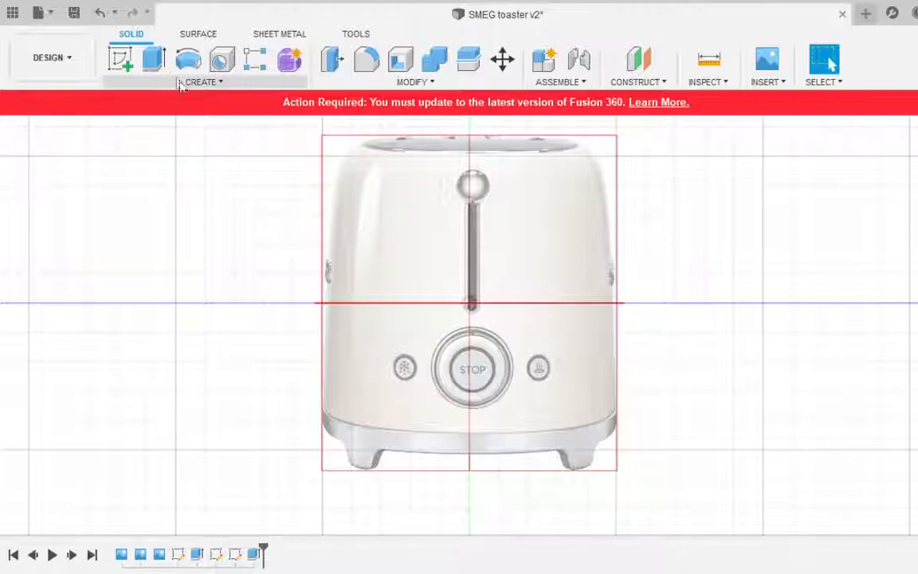
left_click(121, 60)
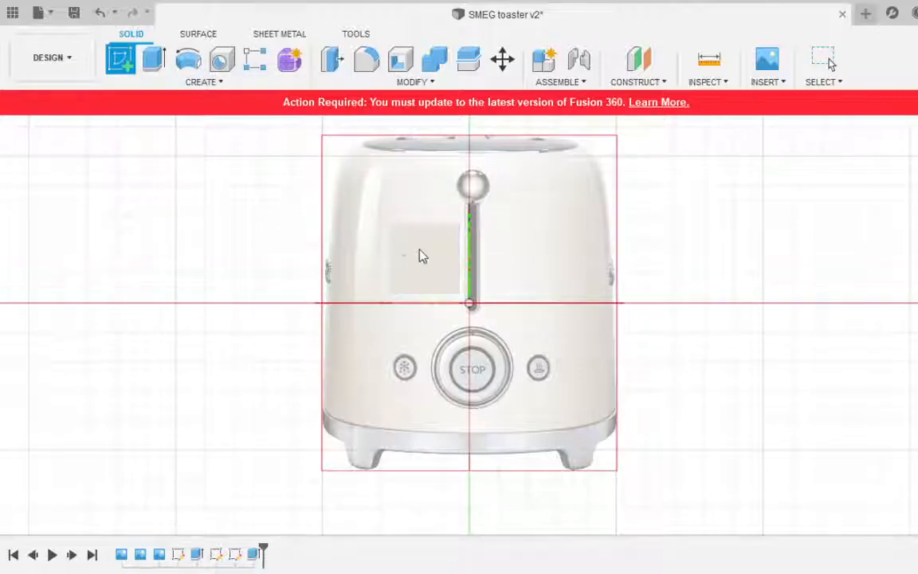
left_click(436, 274)
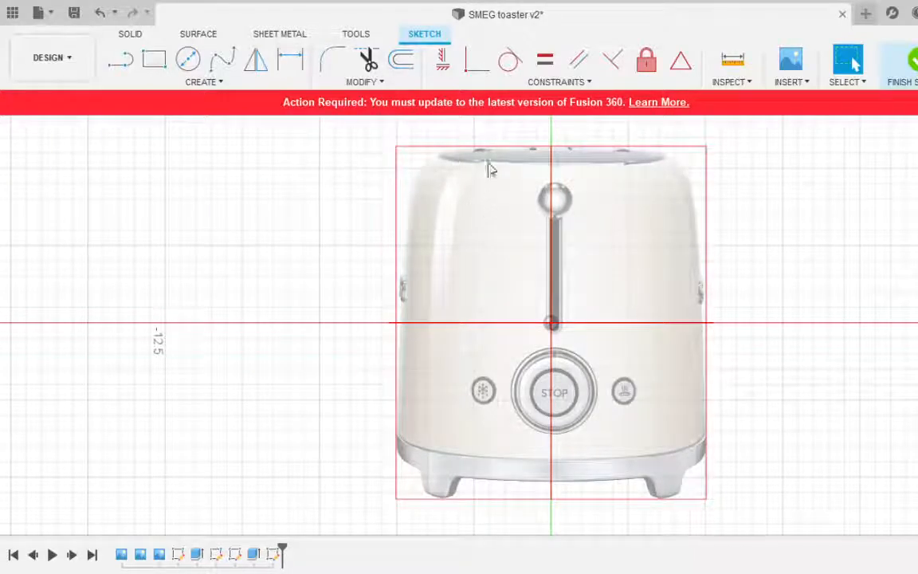
Start a fit-point spline on the left edge of the toaster in the end-view image, just above the chrome base.
scroll(442, 153, "up", 5)
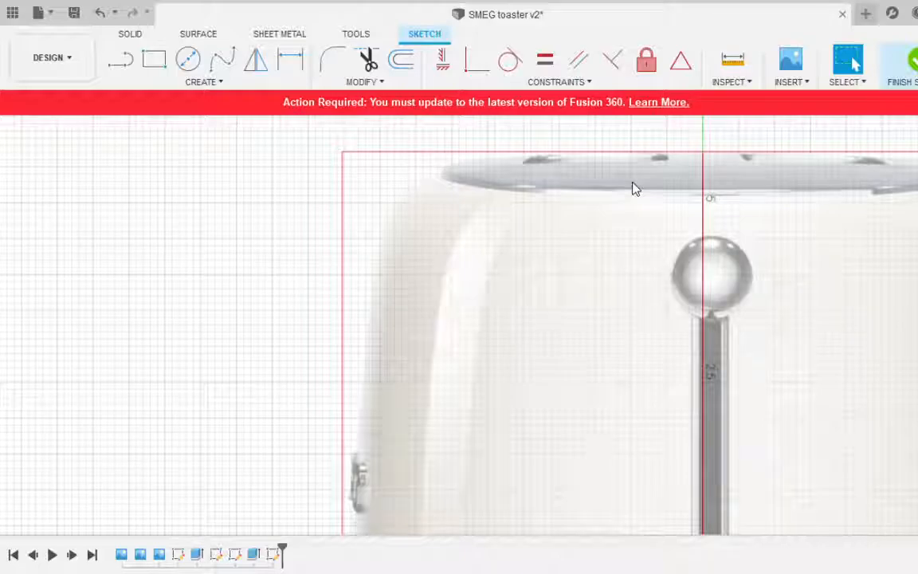
scroll(483, 287, "down", 6)
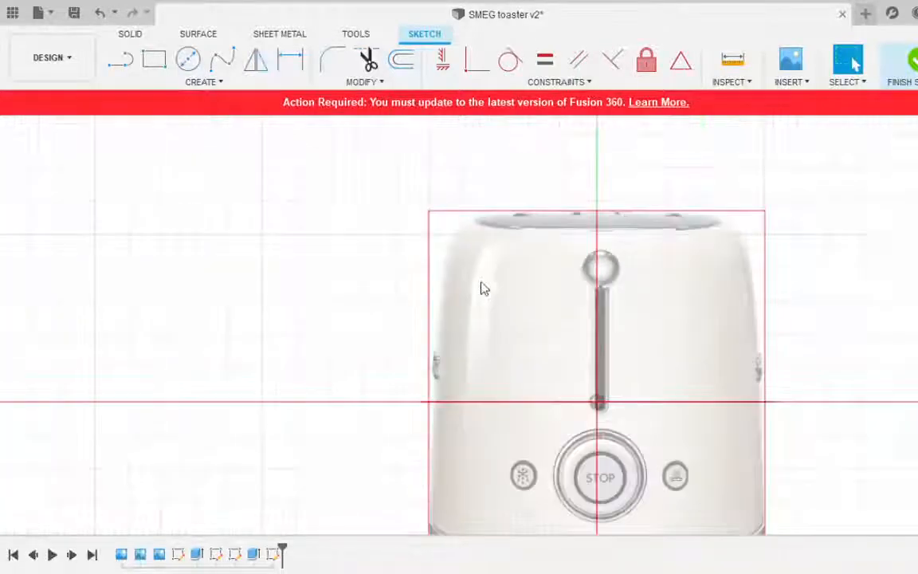
scroll(451, 367, "up", 10)
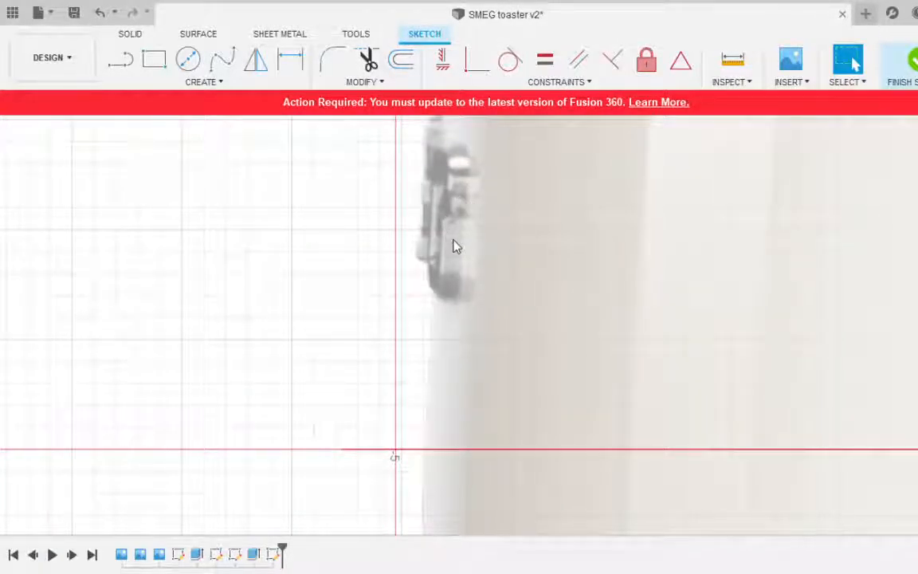
scroll(441, 277, "down", 3)
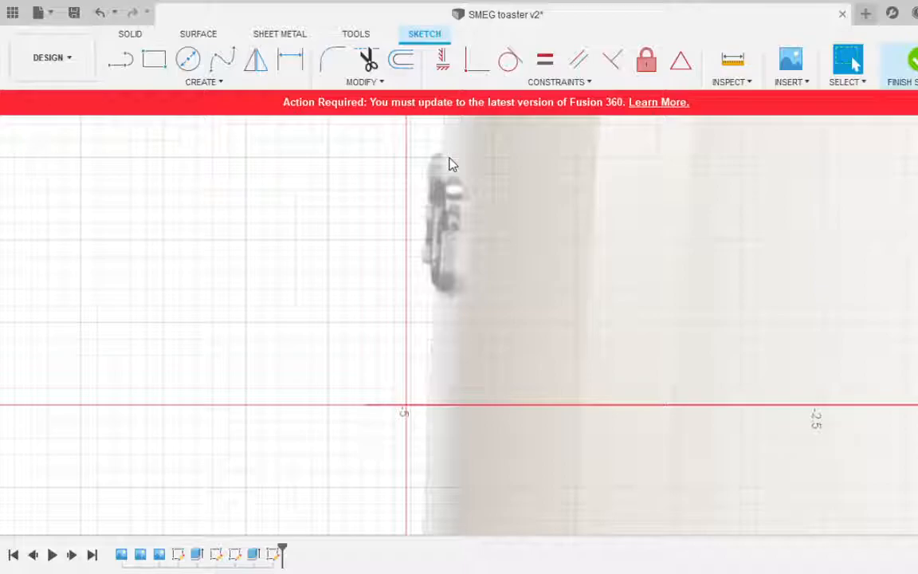
scroll(283, 293, "down", 5)
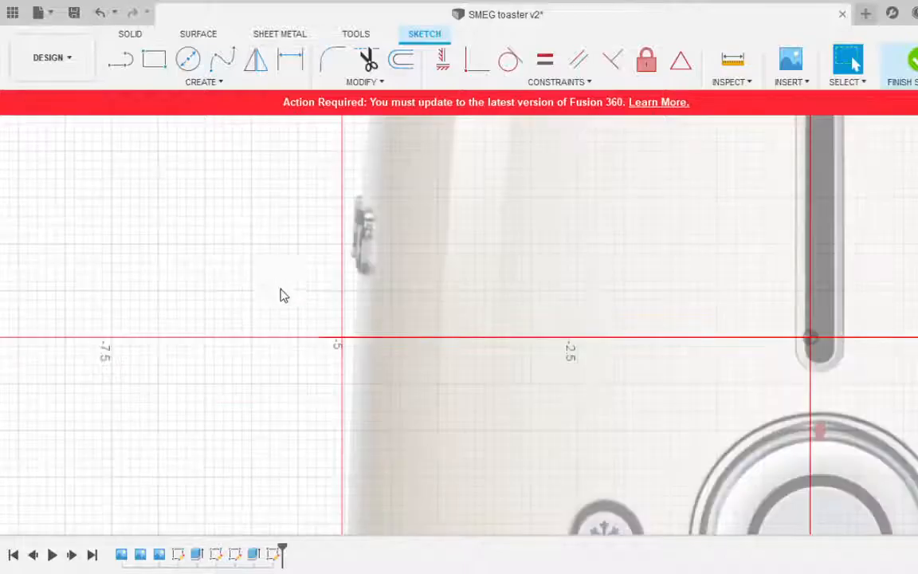
scroll(340, 292, "up", 3)
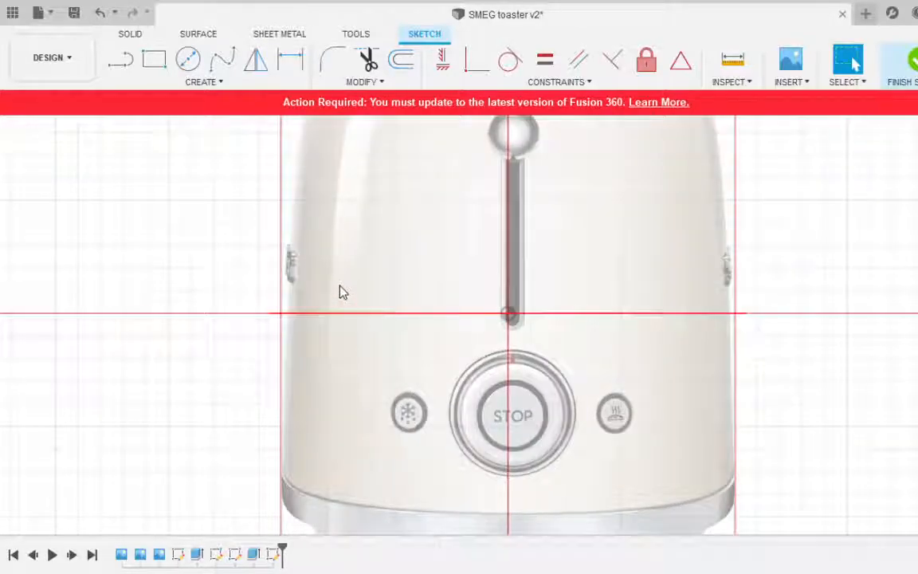
left_click(220, 61)
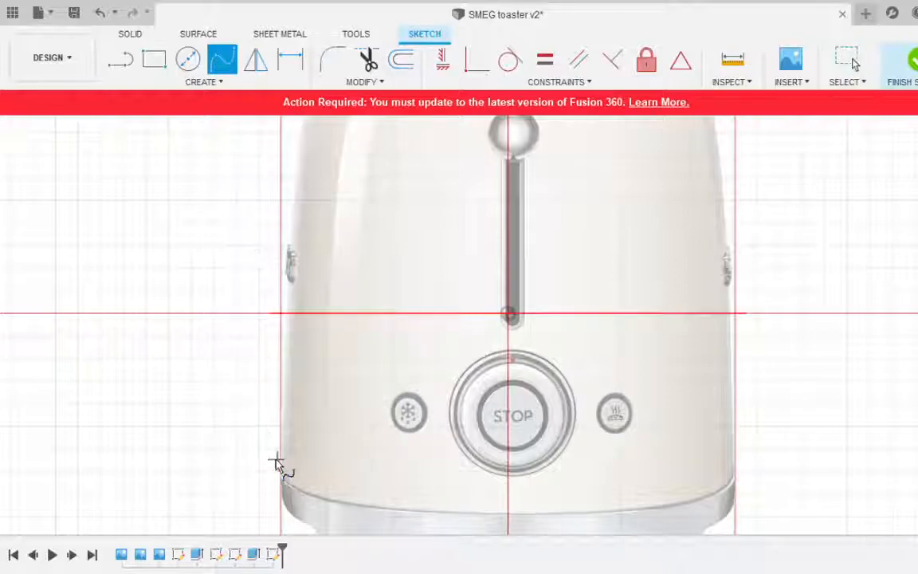
scroll(261, 502, "up", 5)
left_click(329, 375)
scroll(342, 198, "up", 3)
scroll(262, 317, "down", 4)
scroll(287, 203, "up", 5)
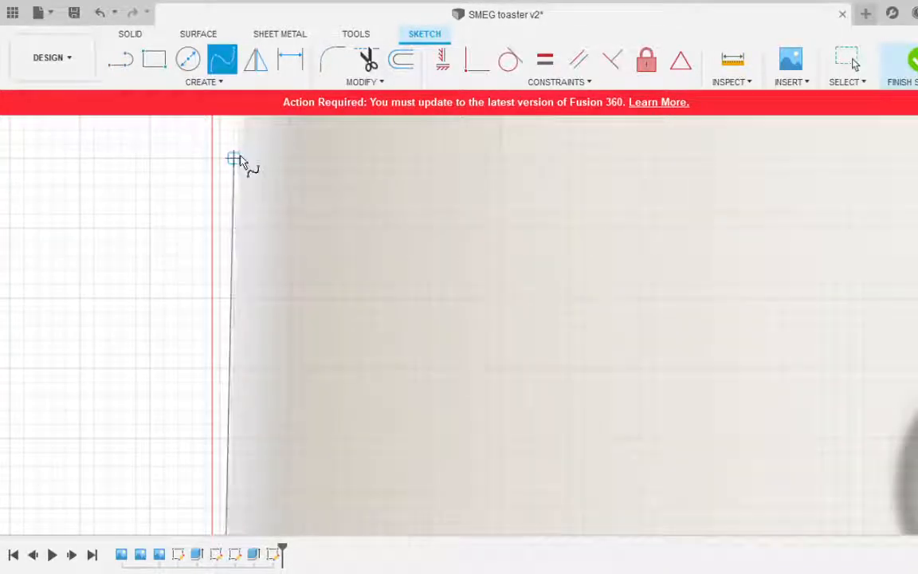
Add two spline points up the toaster's left edge, one just below the horizontal axis and one just above the side lettering.
scroll(352, 219, "down", 3)
scroll(398, 249, "up", 5)
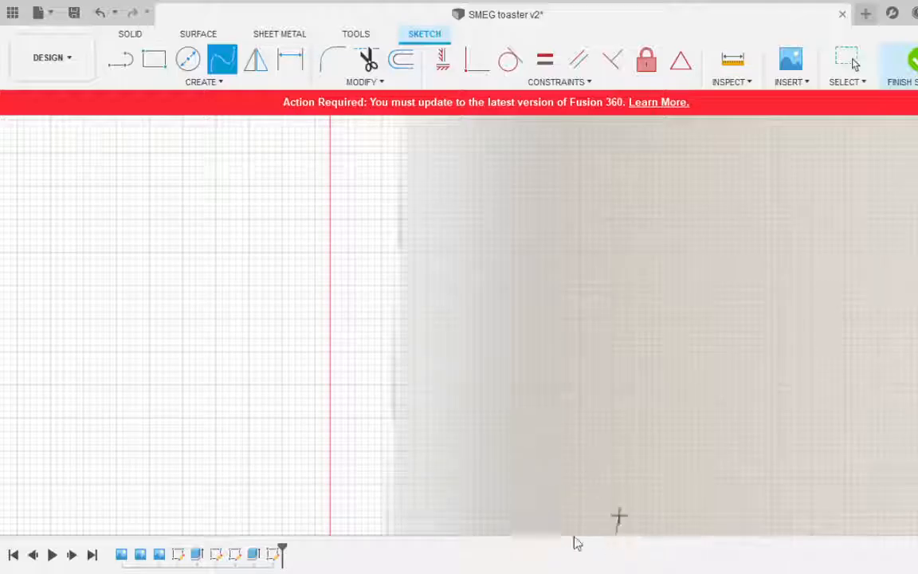
left_click(396, 282)
scroll(360, 374, "down", 3)
scroll(360, 372, "down", 3)
scroll(369, 209, "up", 2)
scroll(352, 301, "down", 6)
scroll(359, 235, "up", 4)
scroll(358, 214, "up", 3)
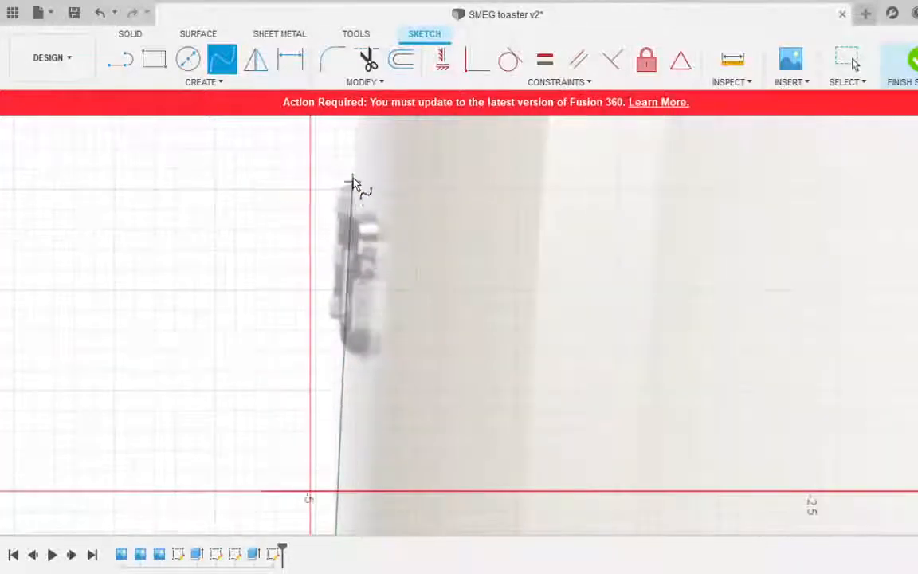
left_click(352, 172)
scroll(292, 267, "down", 3)
scroll(297, 262, "down", 3)
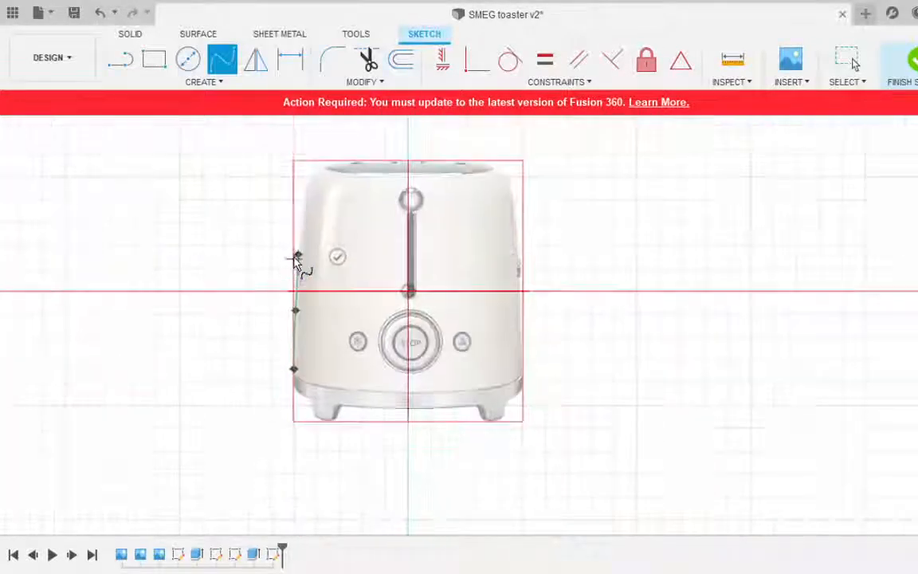
Continue the spline up the toaster's left edge with one point below the upper-left corner and one on the corner's curve.
scroll(307, 180, "up", 6)
scroll(272, 397, "up", 3)
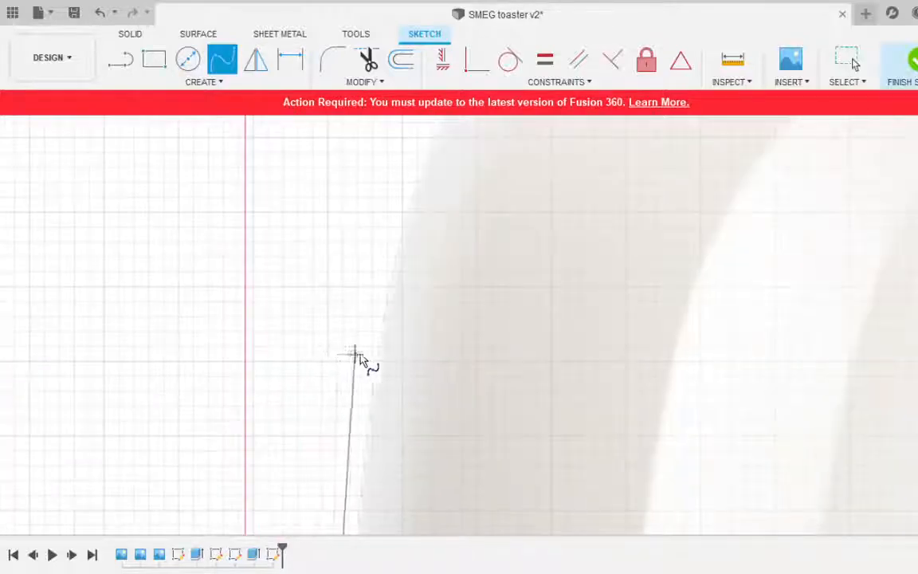
left_click(379, 324)
scroll(333, 358, "down", 5)
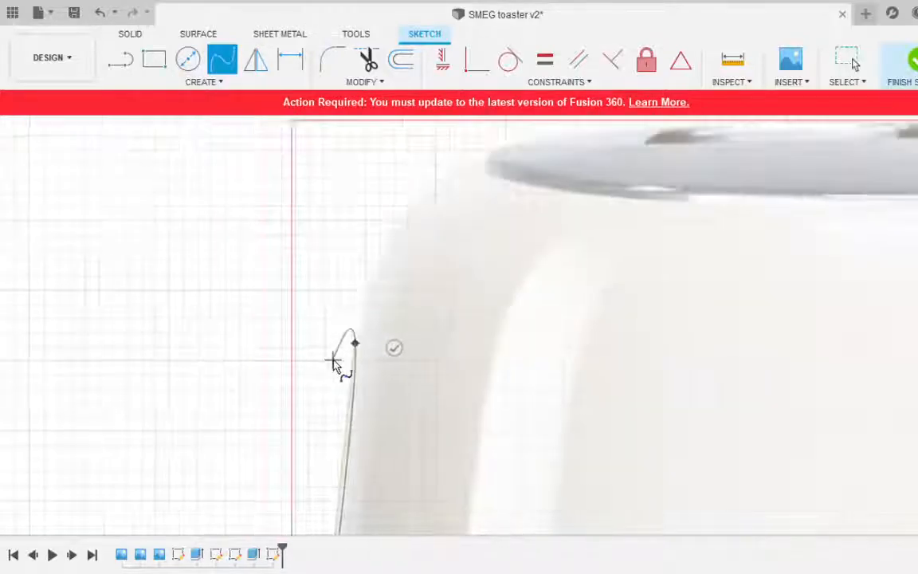
scroll(384, 270, "up", 5)
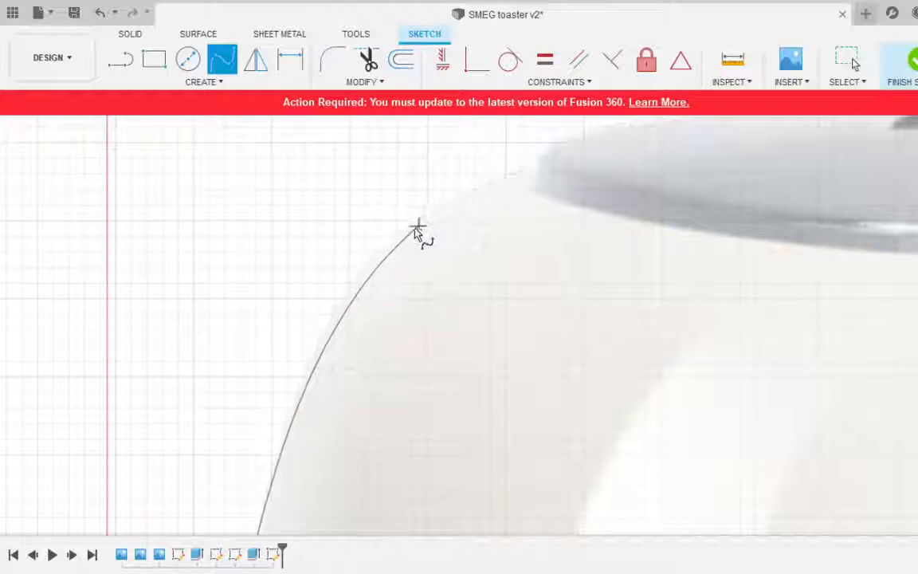
left_click(404, 233)
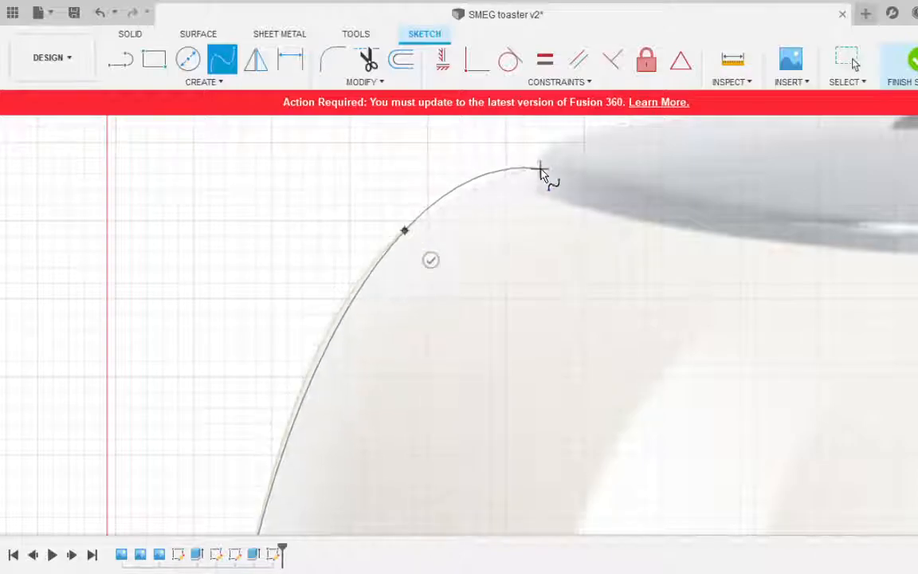
Add a spline point where the toaster's top edge meets the vertical axis and another on the upper-right corner's curve.
scroll(385, 297, "down", 4)
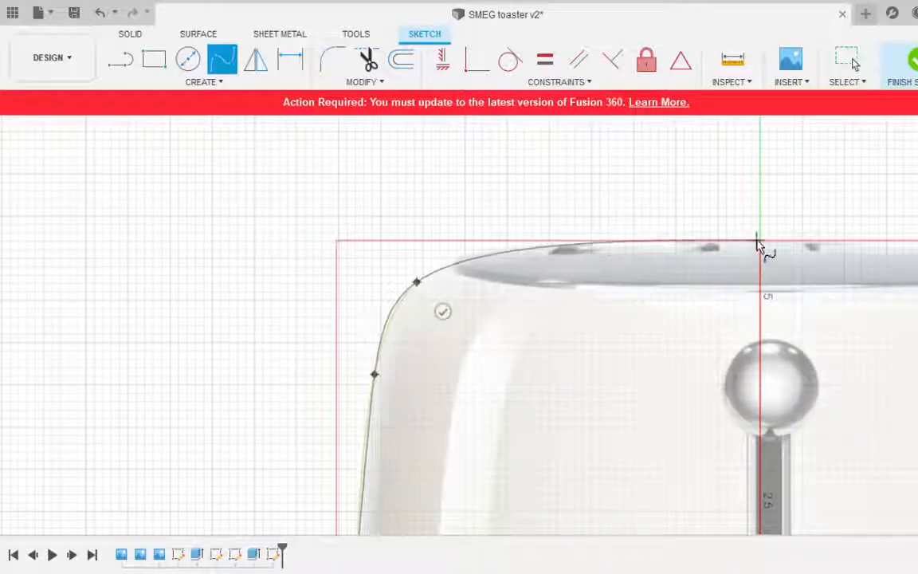
scroll(607, 336, "down", 5)
scroll(607, 336, "up", 8)
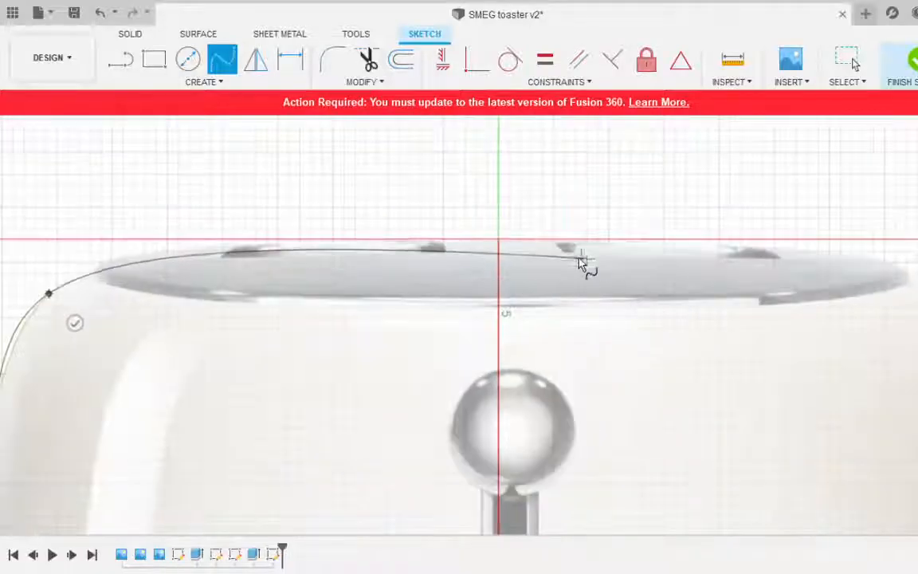
left_click(499, 241)
scroll(512, 312, "down", 4)
scroll(651, 302, "up", 8)
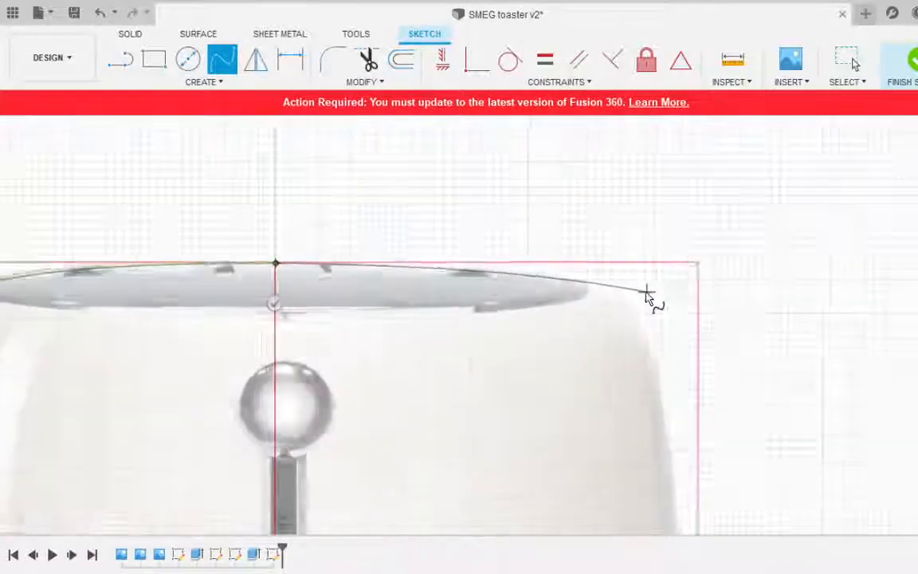
left_click(603, 303)
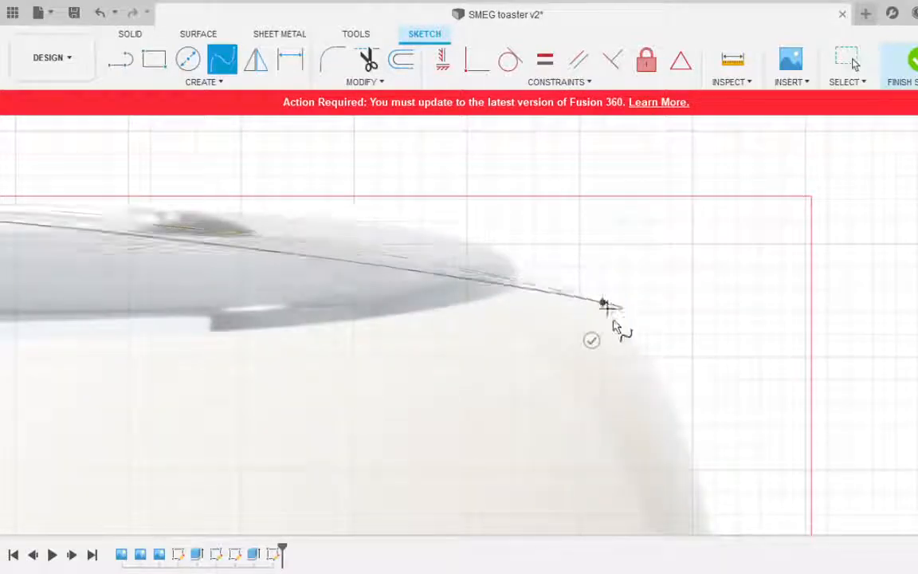
Add two spline points down the toaster's right edge, one above the side lettering and one below the horizontal axis.
scroll(692, 434, "down", 5)
scroll(721, 479, "down", 3)
scroll(719, 478, "up", 8)
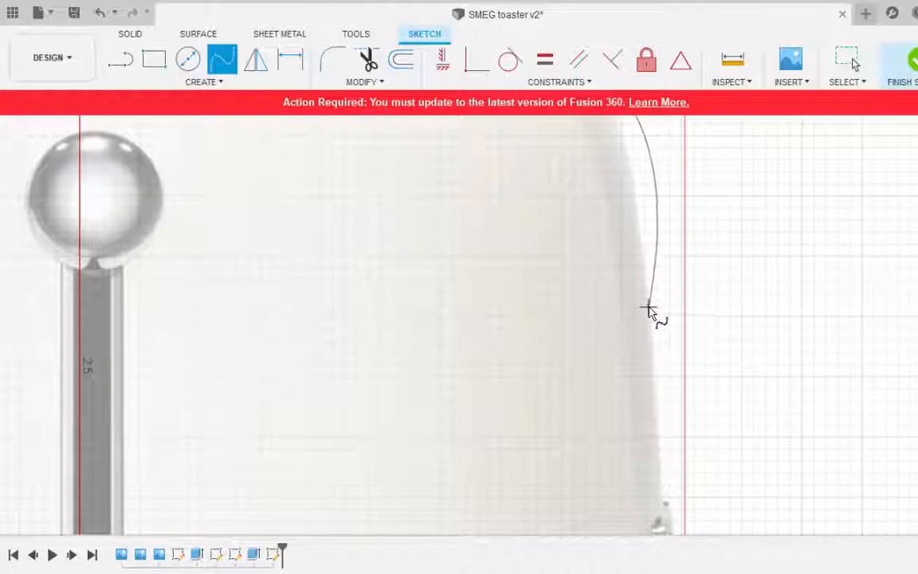
left_click(647, 297)
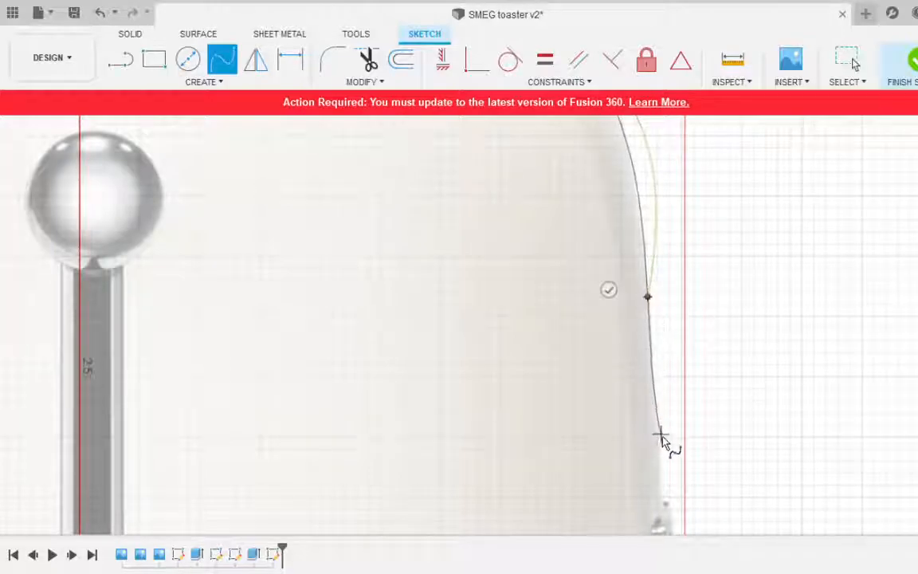
scroll(696, 440, "up", 3)
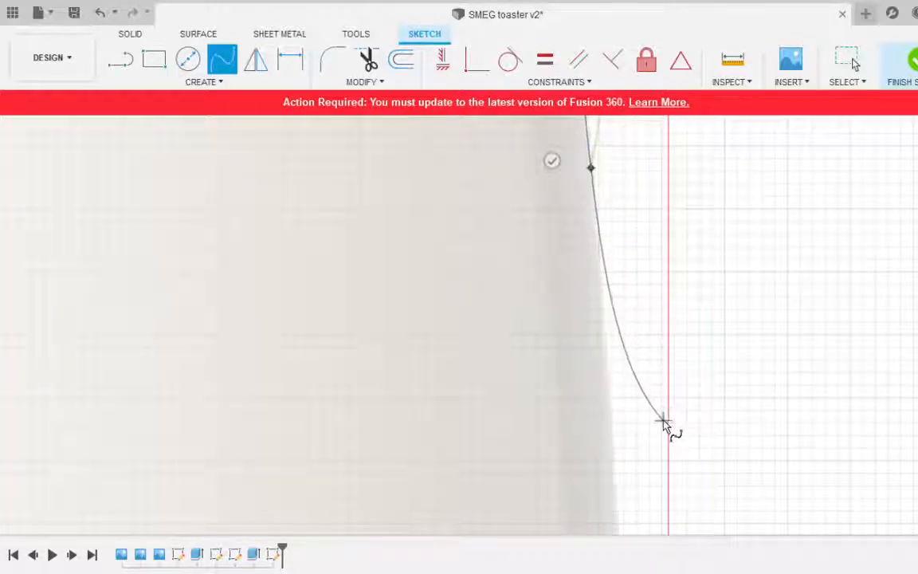
scroll(666, 424, "down", 5)
scroll(674, 478, "down", 2)
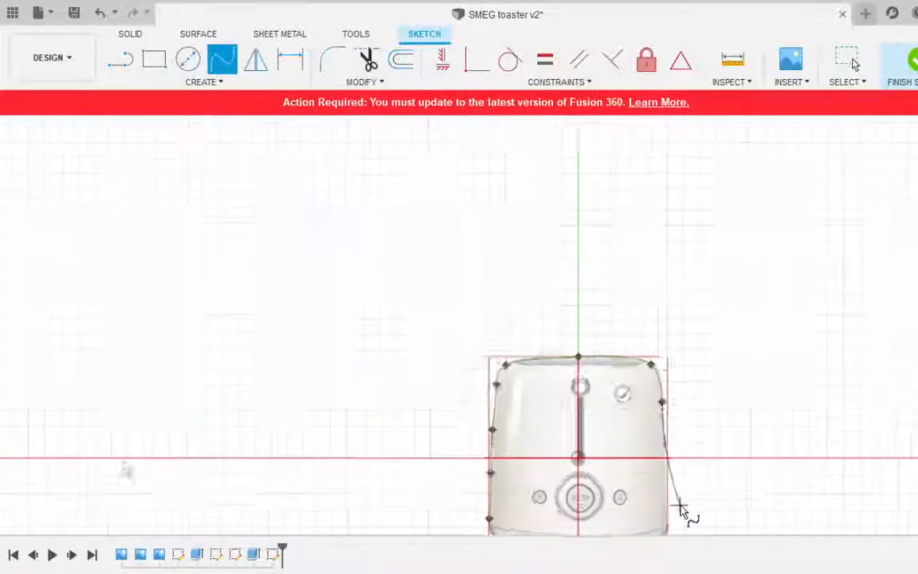
scroll(686, 512, "up", 6)
scroll(594, 358, "down", 5)
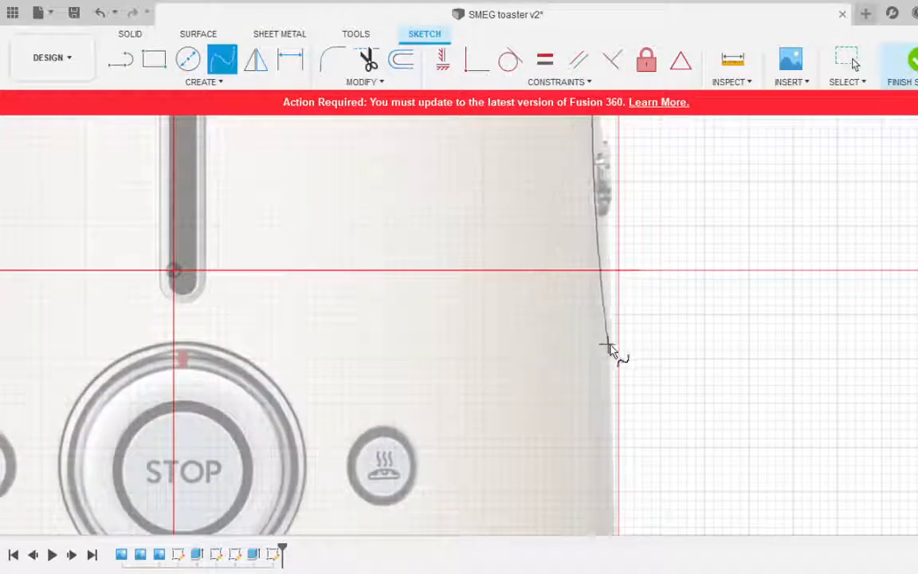
scroll(627, 304, "up", 4)
scroll(626, 304, "up", 3)
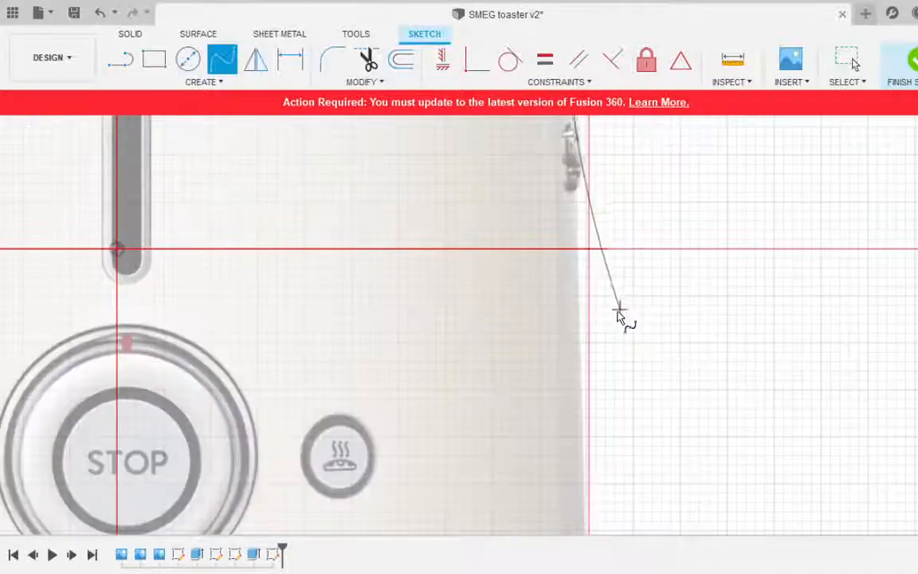
left_click(580, 348)
Place the last spline point on the toaster's right edge just above the chrome base and finish the spline.
scroll(587, 352, "down", 3)
scroll(594, 392, "up", 4)
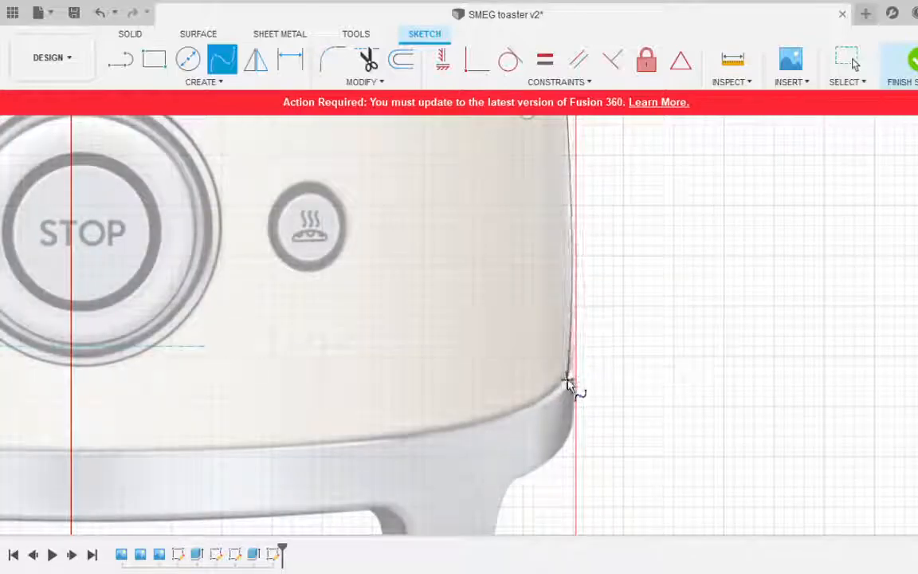
scroll(582, 378, "up", 3)
left_click(575, 250)
scroll(572, 271, "down", 8)
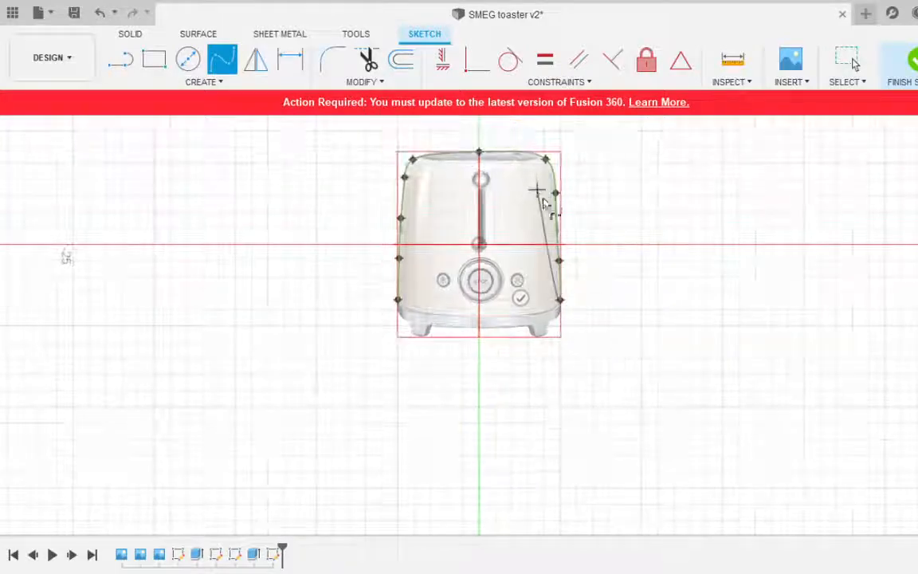
scroll(577, 190, "up", 3)
key("Escape")
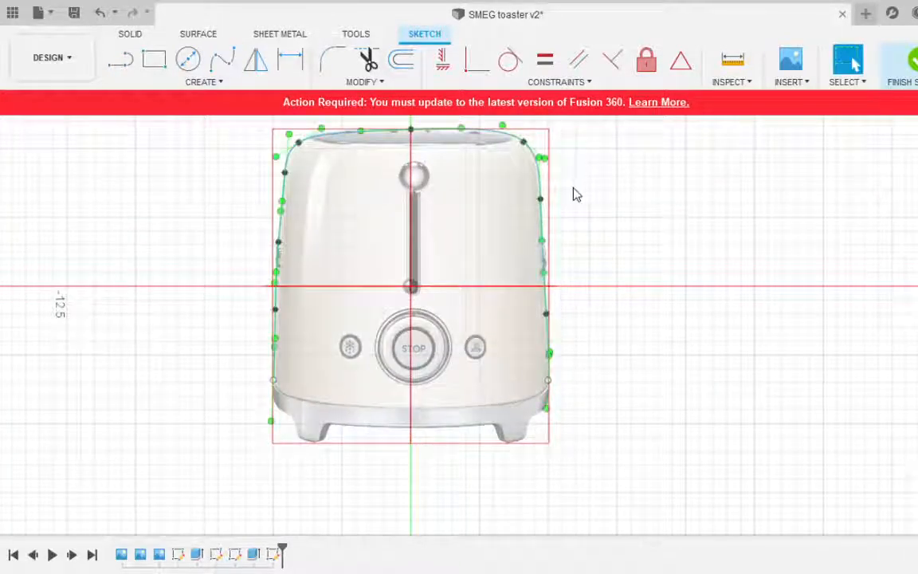
Adjust the lower tangent handle of the upper-right corner's spline point to fit the curve to the toaster's rounded edge.
scroll(426, 209, "down", 3)
scroll(454, 183, "up", 7)
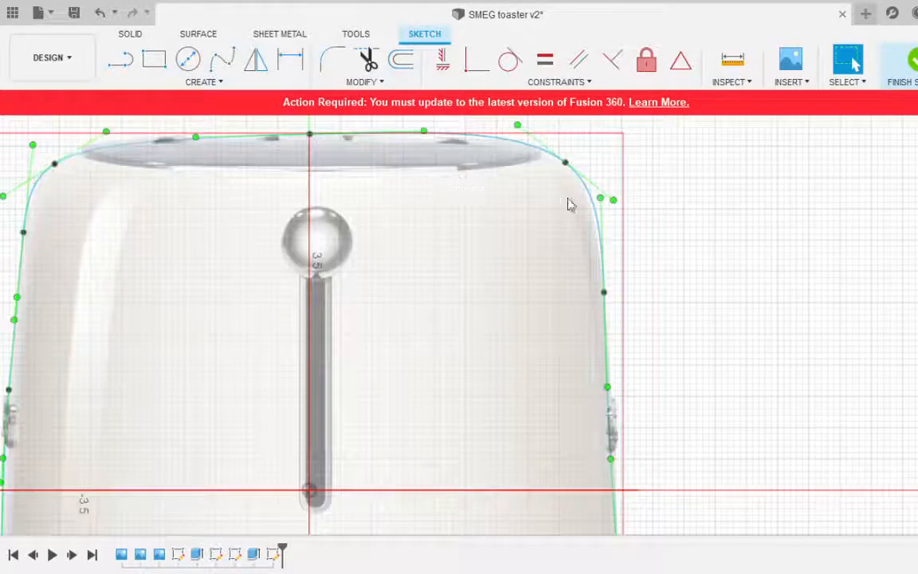
scroll(539, 168, "up", 3)
scroll(488, 212, "down", 4)
scroll(489, 163, "down", 2)
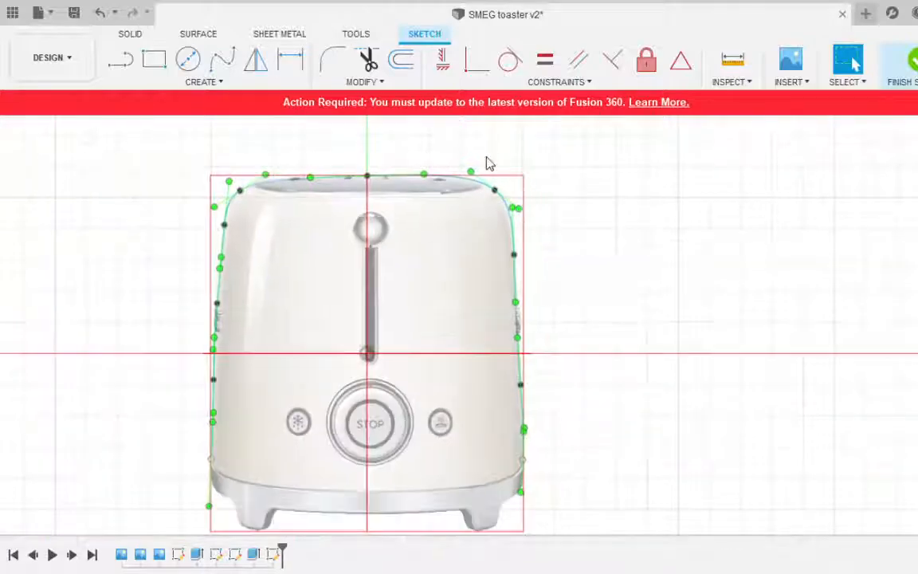
scroll(488, 163, "up", 5)
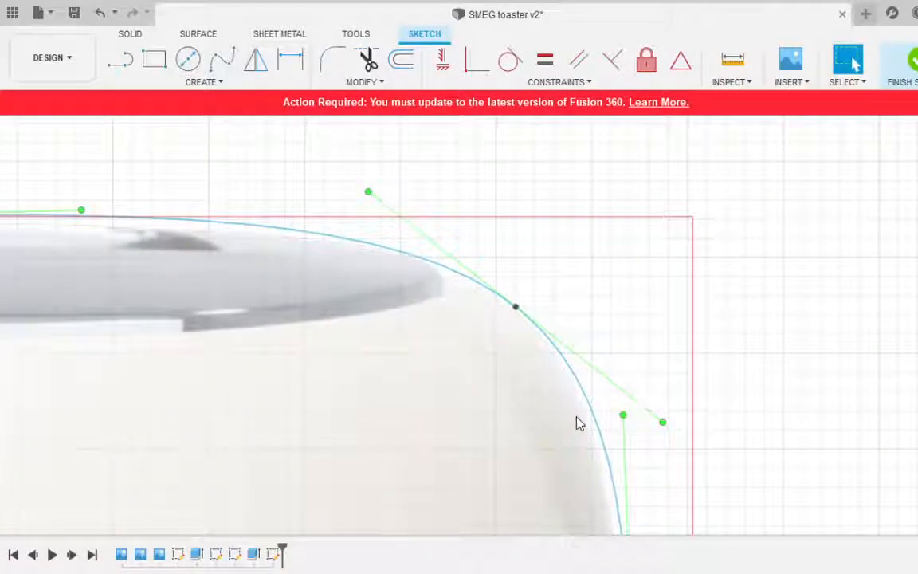
scroll(579, 423, "up", 3)
scroll(602, 352, "down", 1)
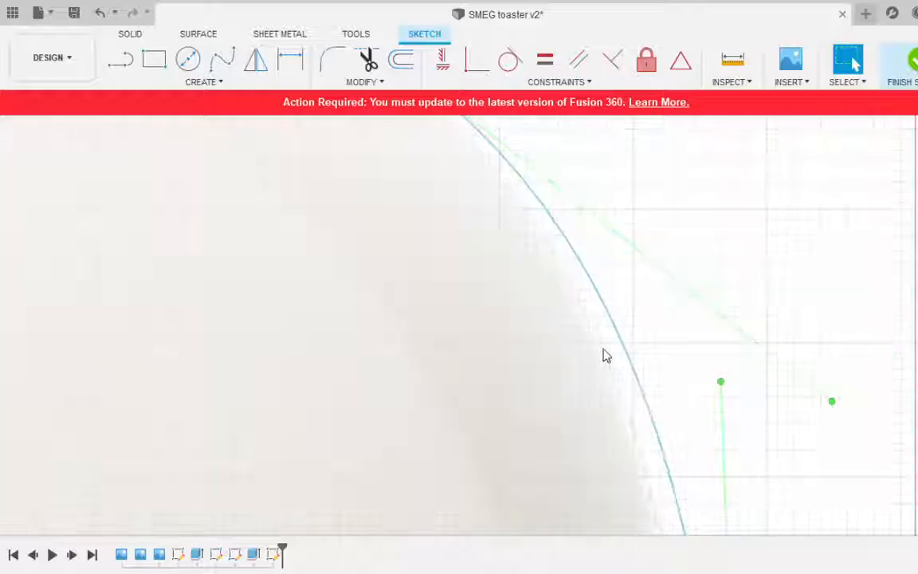
scroll(602, 355, "down", 3)
left_click_drag(704, 397, 690, 384)
Move the upper tangent handle of the upper-right corner's spline point slightly down to match the toaster's top edge.
scroll(494, 275, "down", 5)
scroll(424, 213, "up", 6)
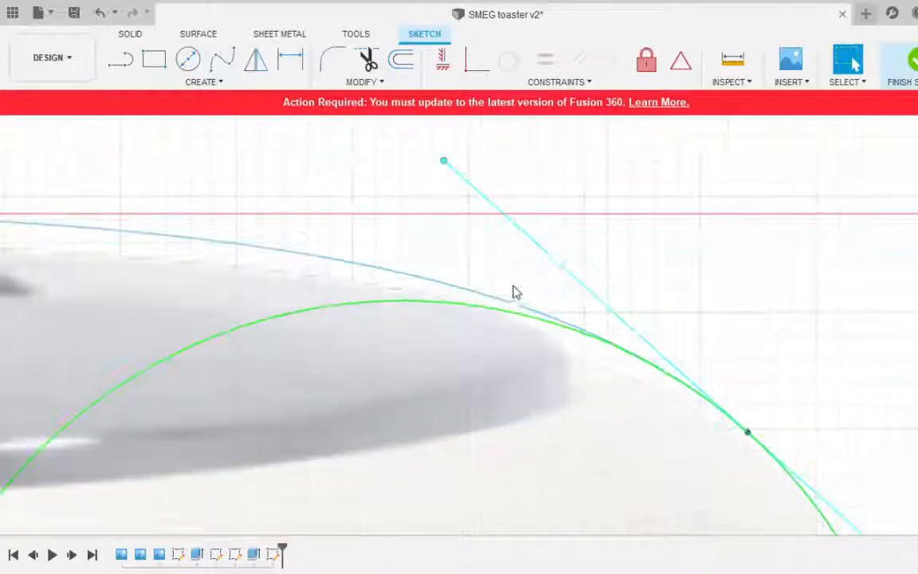
scroll(538, 262, "down", 5)
scroll(360, 212, "up", 3)
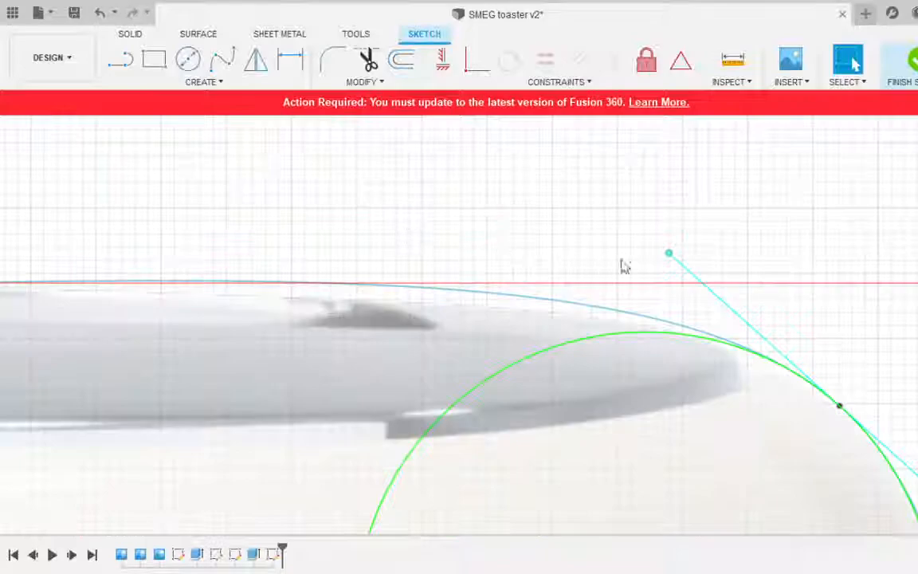
scroll(580, 318, "down", 4)
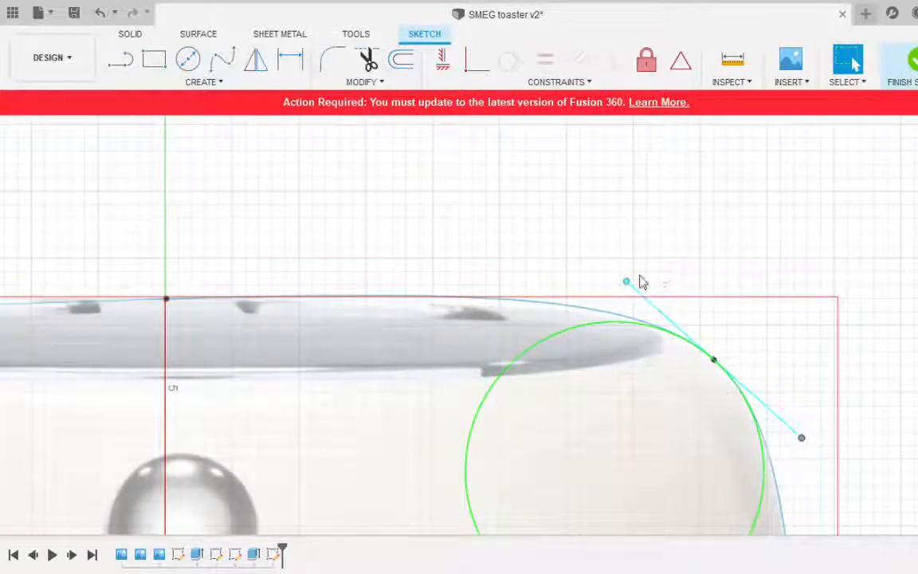
left_click_drag(626, 282, 631, 294)
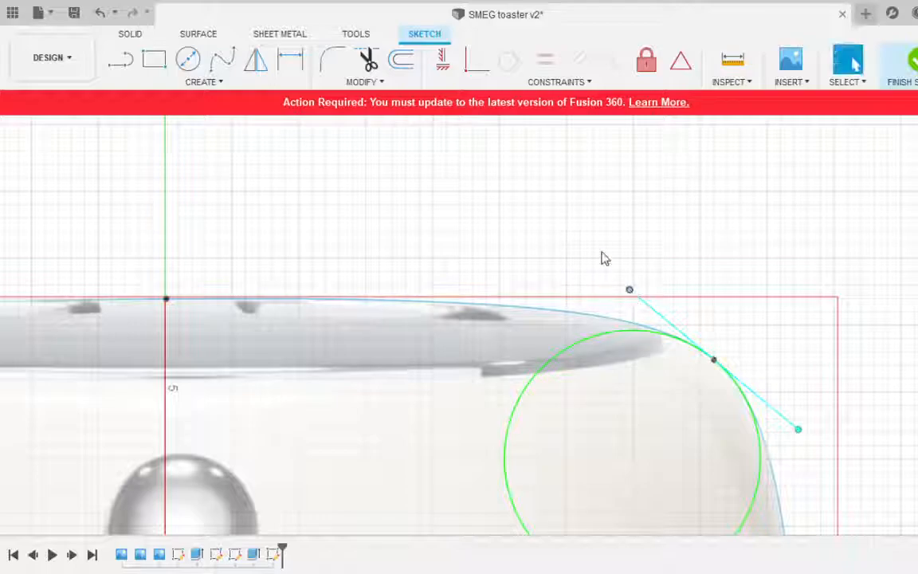
Check how closely the spline follows the toaster's top edge and both upper corners in the end-view image.
scroll(604, 262, "down", 4)
scroll(715, 348, "up", 7)
scroll(720, 348, "down", 3)
scroll(595, 205, "down", 4)
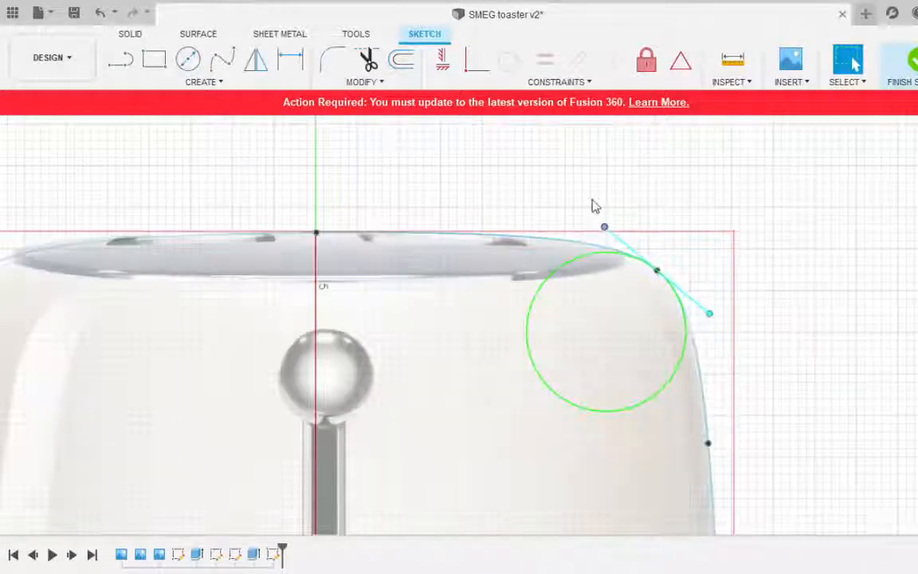
scroll(594, 231, "up", 4)
scroll(607, 263, "down", 3)
scroll(608, 259, "down", 1)
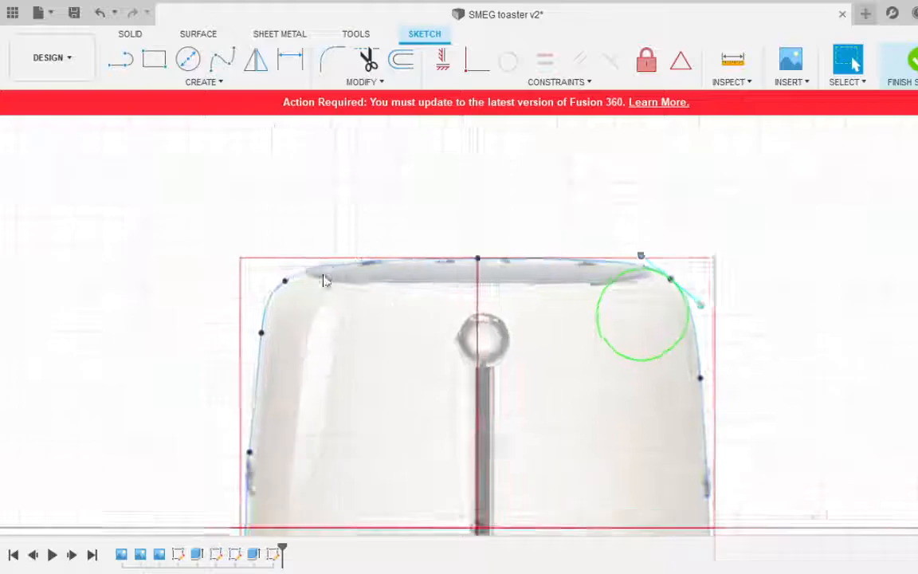
scroll(289, 303, "up", 5)
scroll(283, 275, "down", 2)
scroll(231, 319, "up", 2)
scroll(251, 310, "down", 4)
scroll(425, 206, "down", 3)
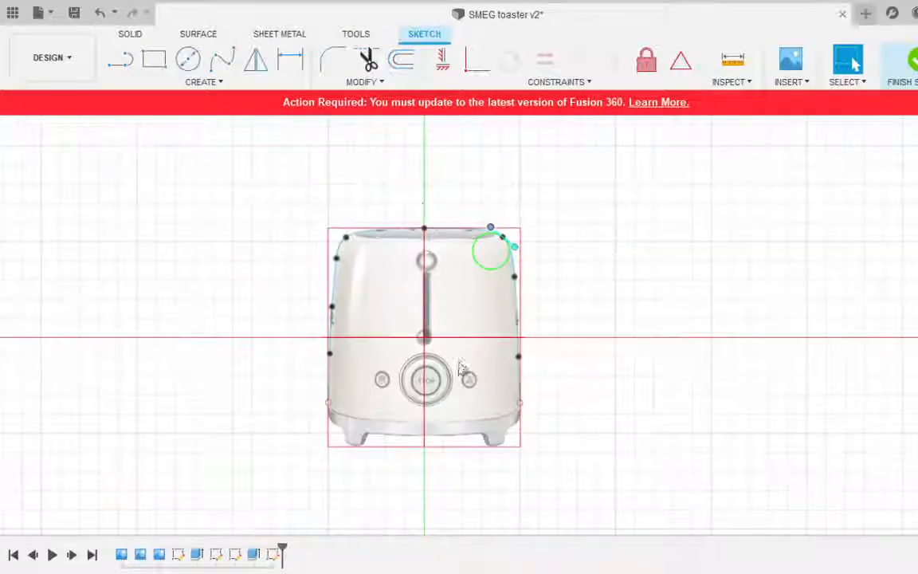
Start a second fit-point spline at the outline's right endpoint and trace the seam above the chrome base to the vertical axis.
scroll(463, 430, "up", 3)
scroll(425, 334, "up", 1)
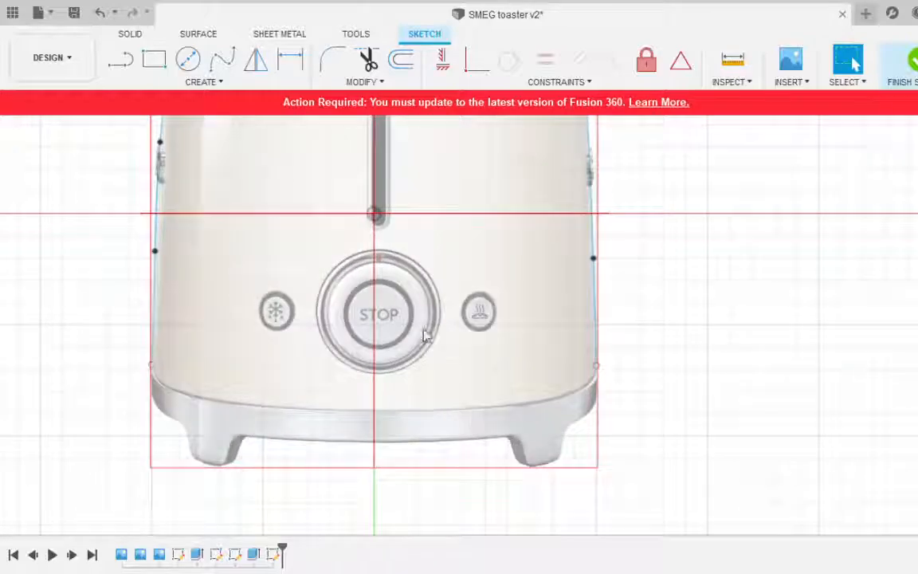
left_click(221, 59)
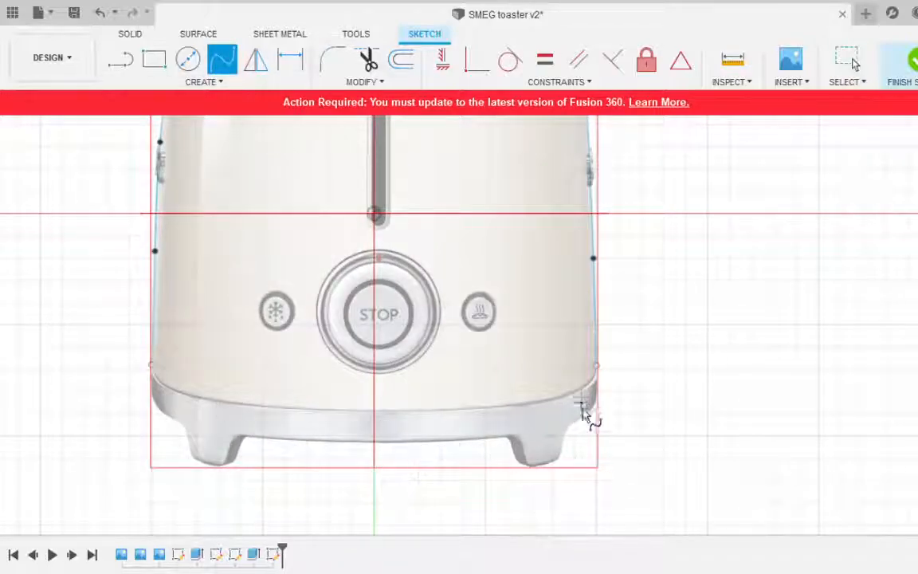
scroll(618, 418, "up", 3)
left_click(570, 306)
left_click(550, 348)
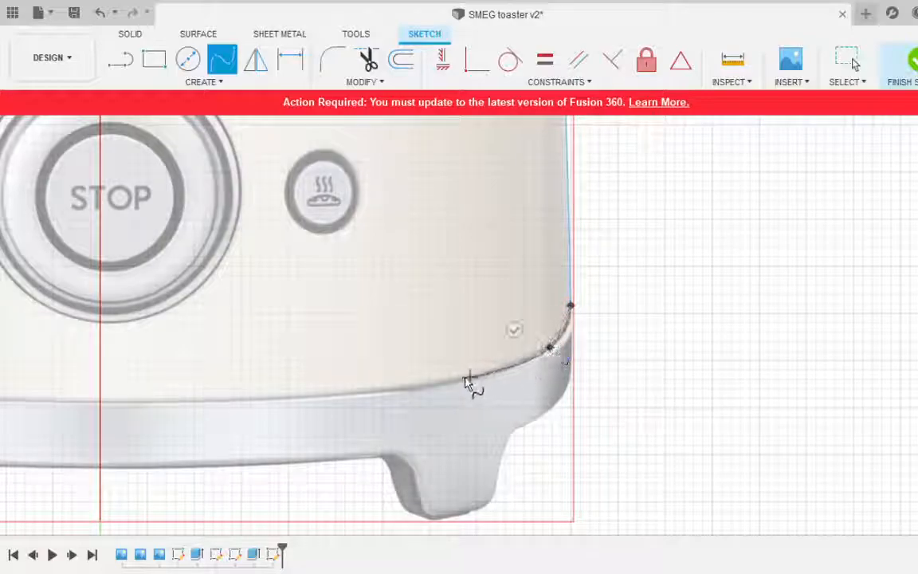
left_click(428, 386)
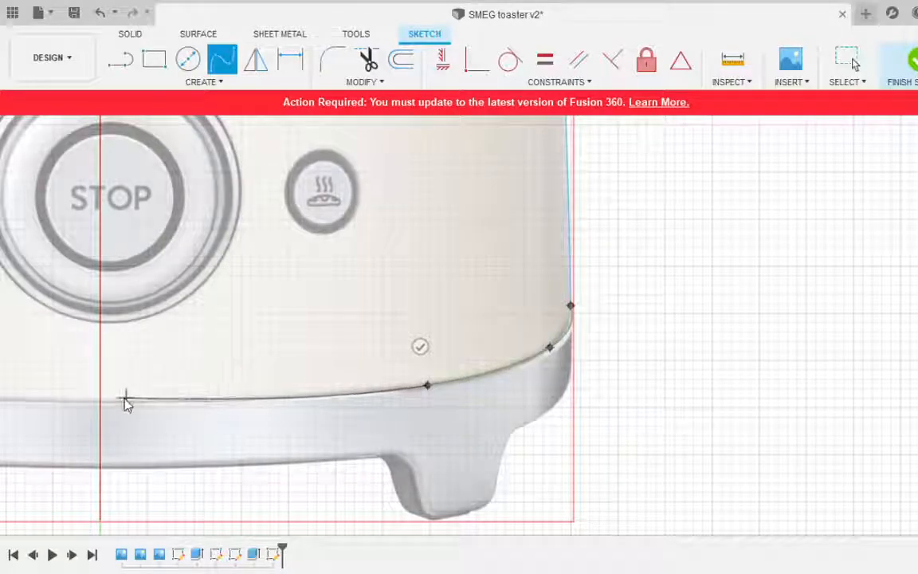
left_click(103, 406)
Continue the second spline along the seam above the chrome base to the outline's left endpoint, closing the end-view profile, and finish it.
scroll(249, 360, "down", 3)
scroll(250, 360, "down", 3)
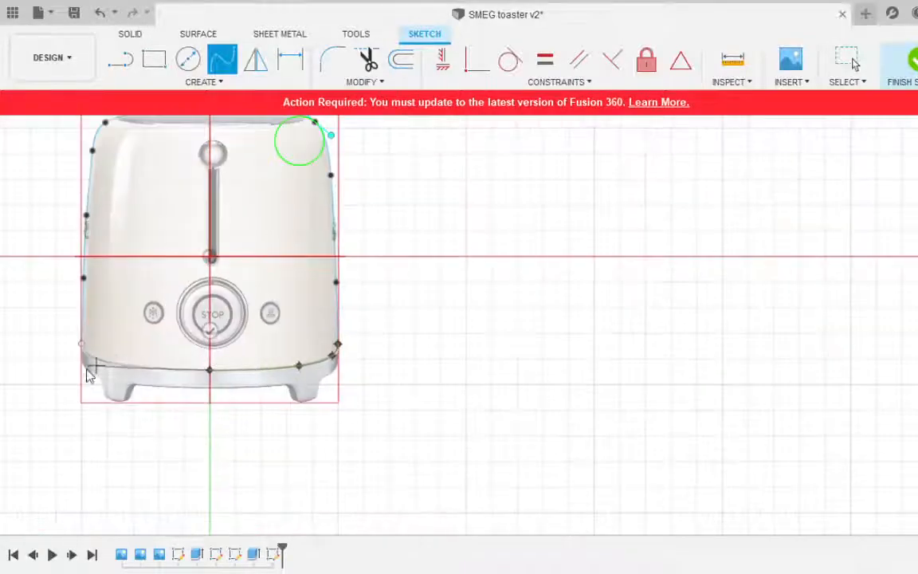
scroll(74, 385, "up", 9)
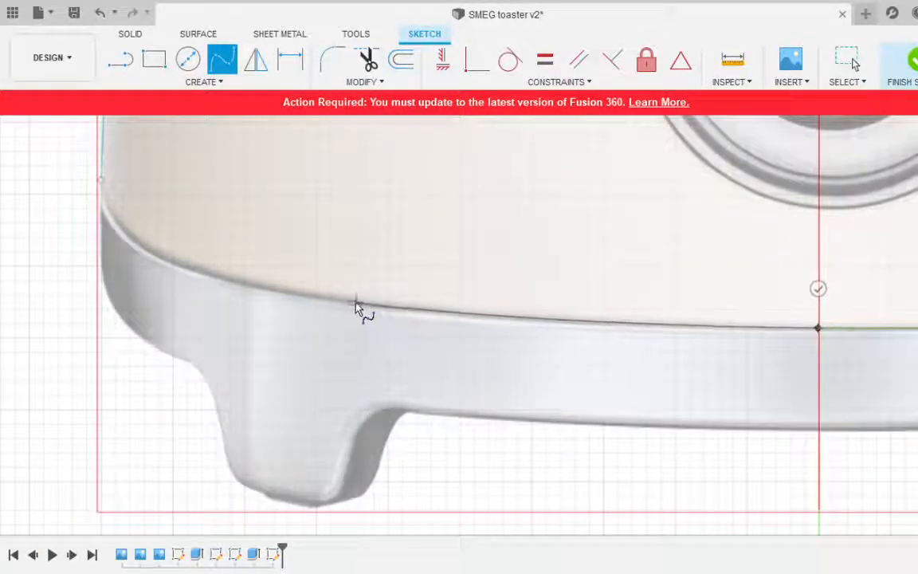
left_click(348, 306)
scroll(334, 311, "down", 2)
scroll(335, 311, "down", 3)
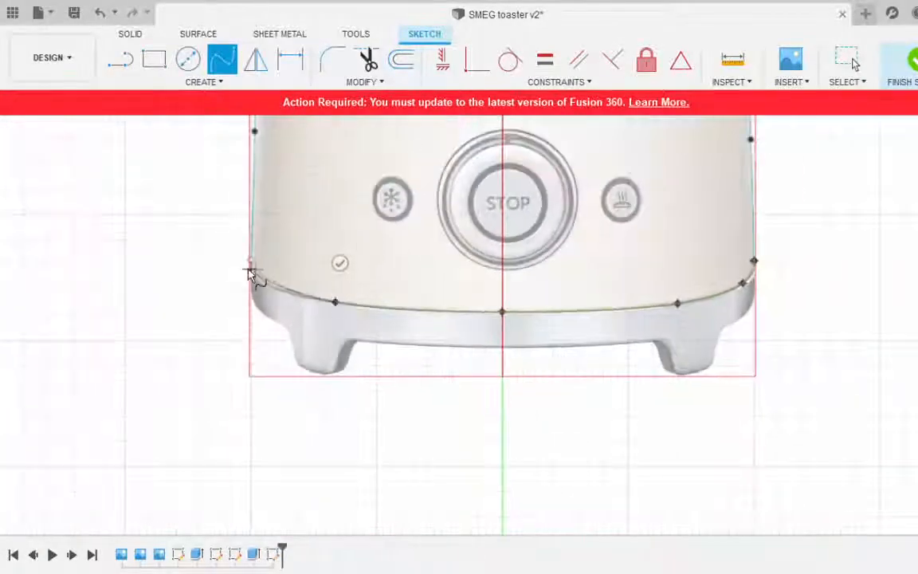
scroll(263, 274, "up", 3)
left_click(285, 299)
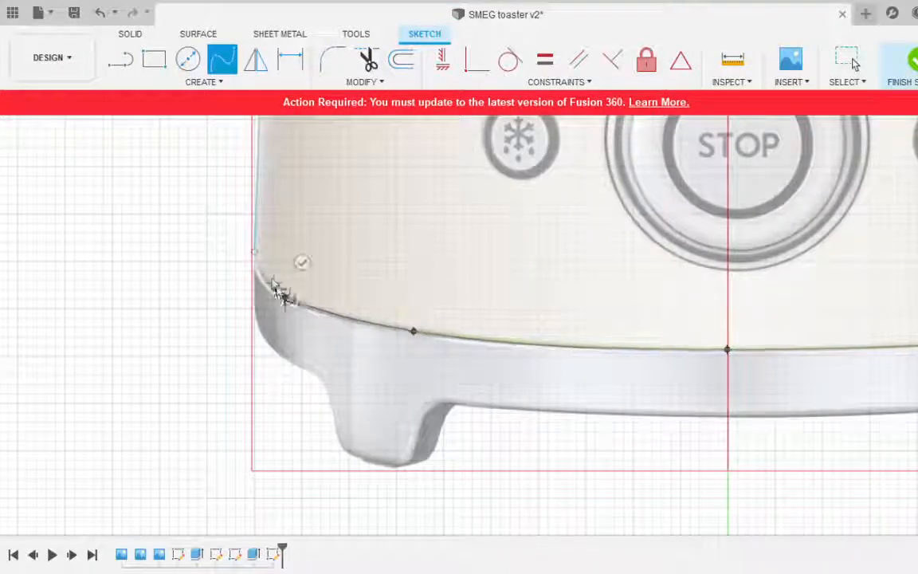
left_click(255, 253)
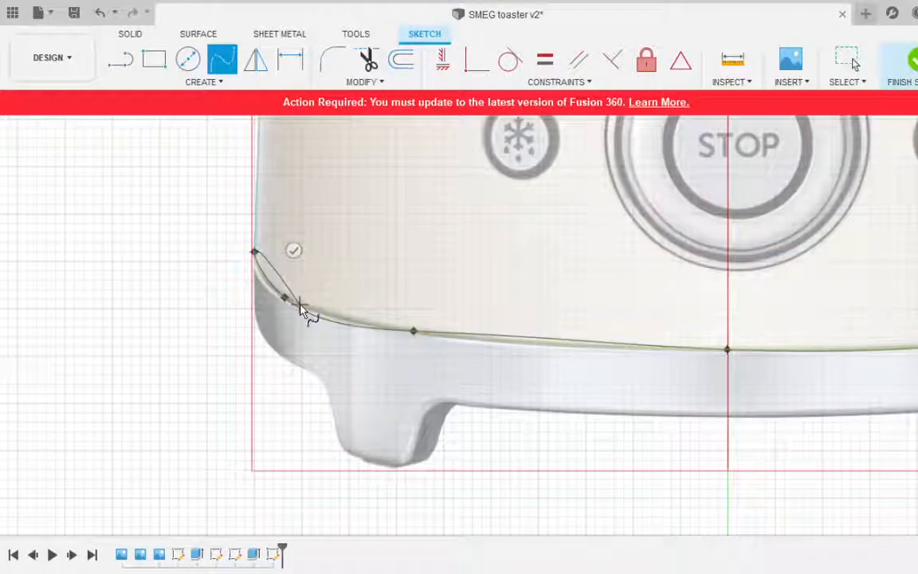
key("Escape")
Check the closed outline against the toaster's end-view image and finish the sketch.
scroll(263, 315, "down", 5)
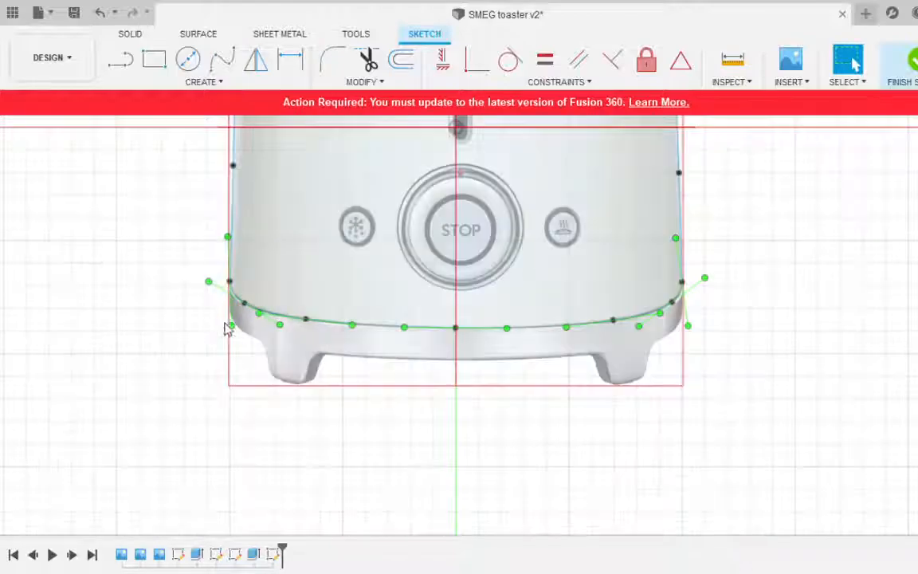
scroll(521, 309, "up", 5)
scroll(666, 354, "down", 3)
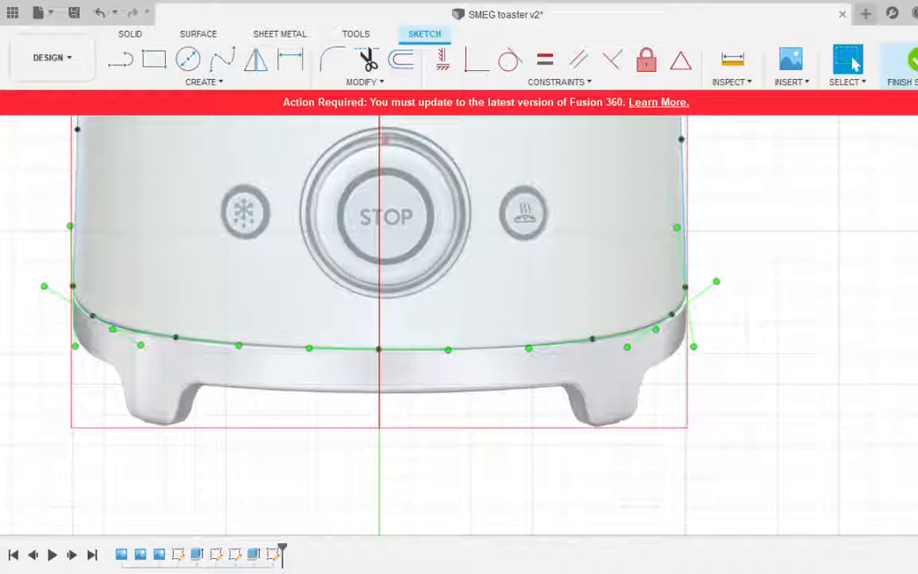
scroll(425, 469, "down", 4)
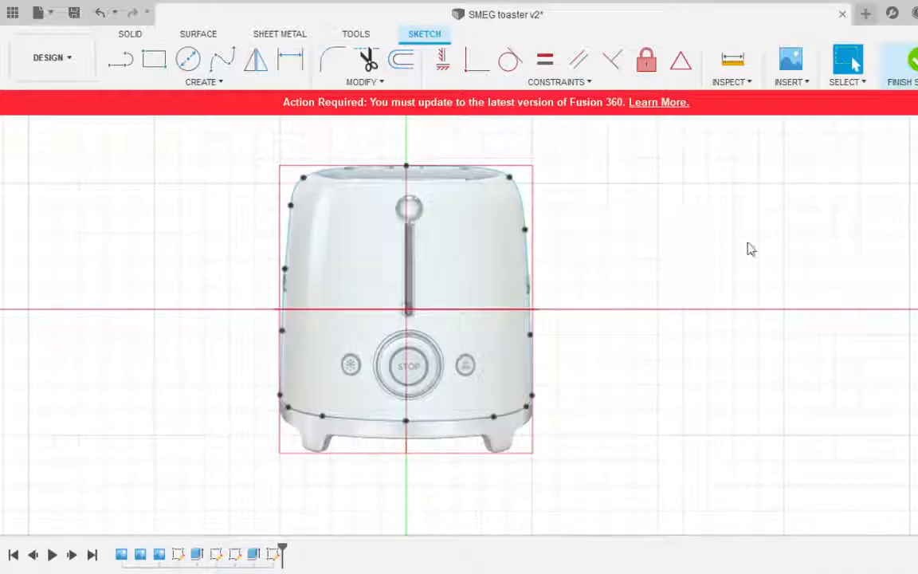
left_click(909, 64)
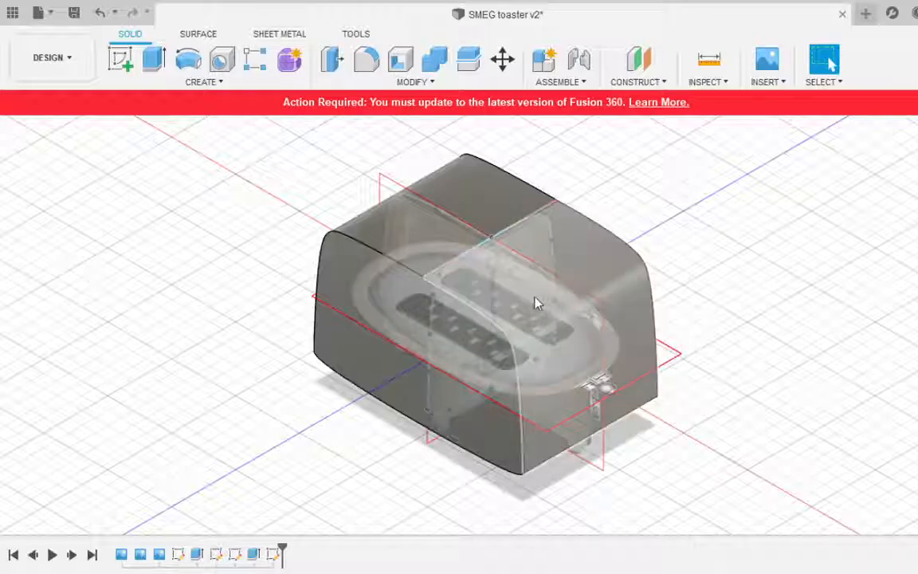
Start extruding the closed end-view profile in two directions so it extends past both ends of the toaster body.
left_click(153, 59)
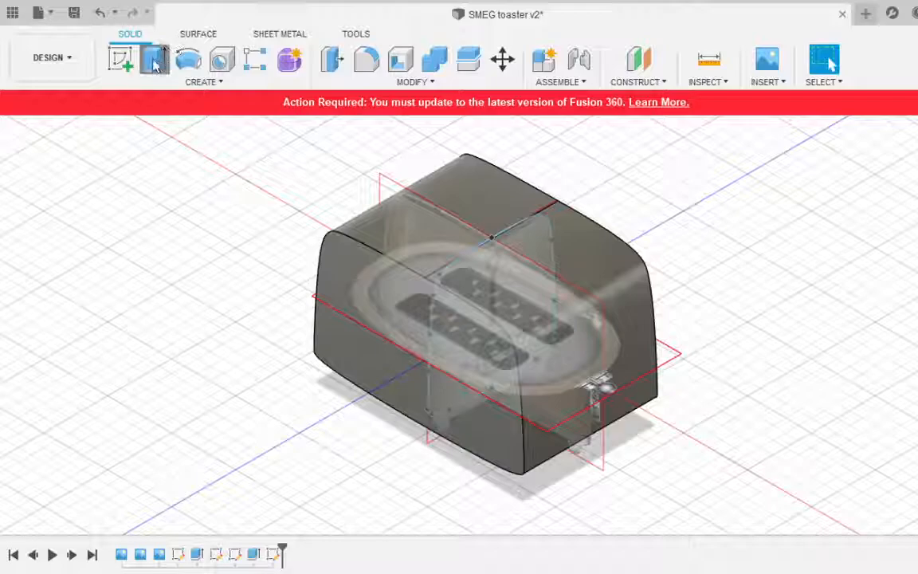
left_click(500, 319)
left_click_drag(502, 318, 655, 407)
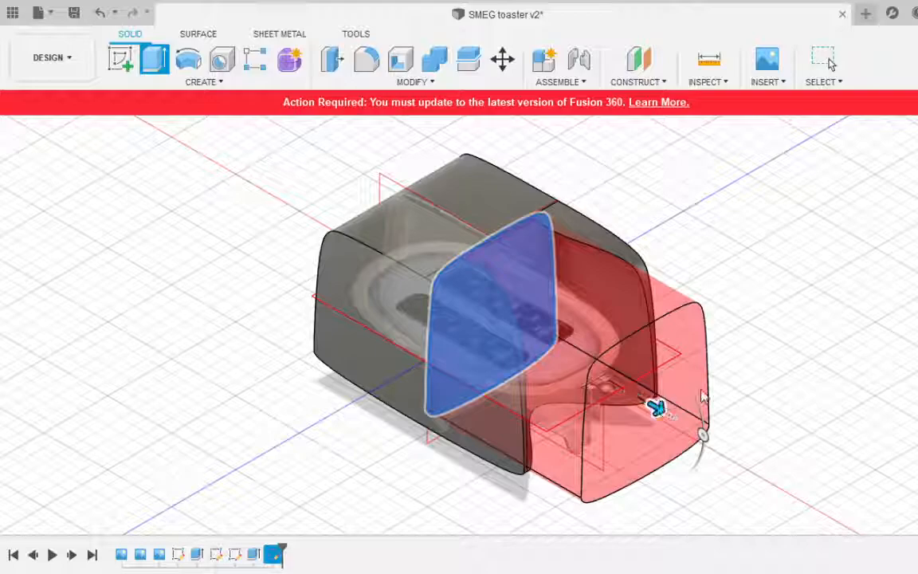
left_click(891, 315)
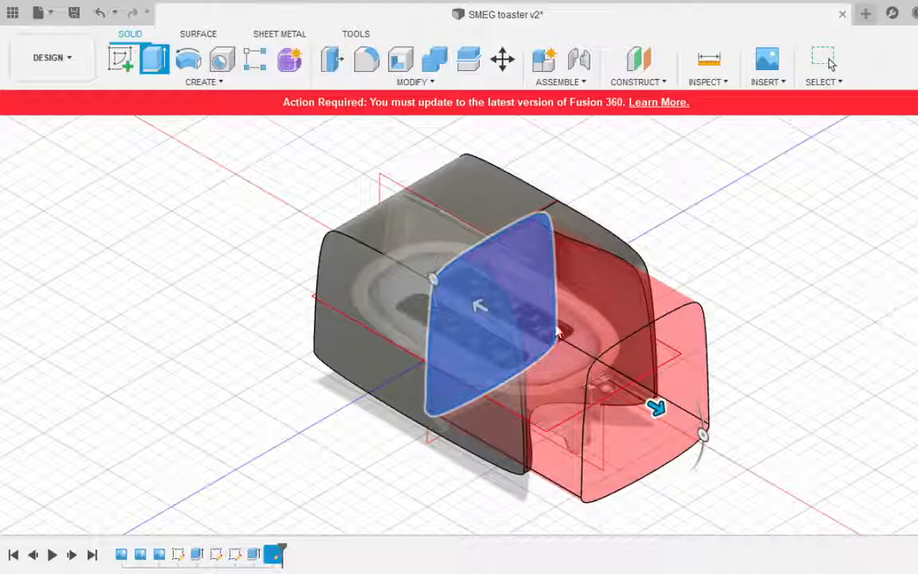
left_click_drag(480, 306, 304, 223)
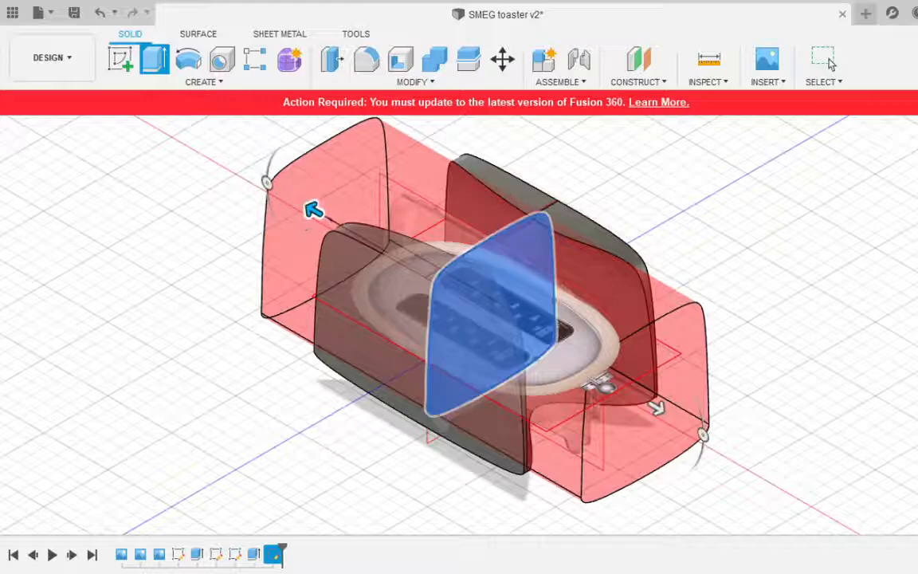
Set the two-sided extrusion to Intersect, keep both sides extended beyond the body's ends, and complete it.
middle_click_drag(785, 463, 732, 413)
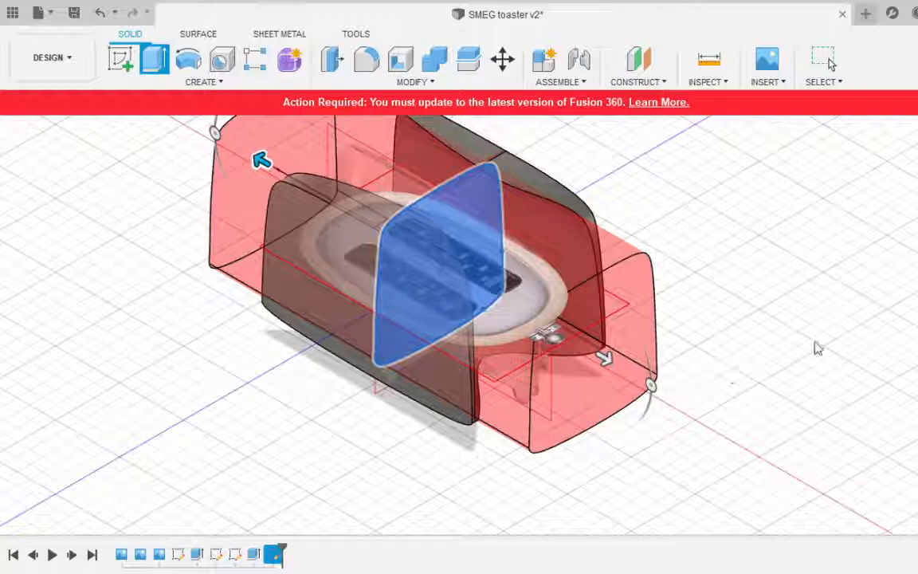
middle_click_drag(728, 346, 660, 383)
middle_click_drag(735, 315, 623, 322, "shift")
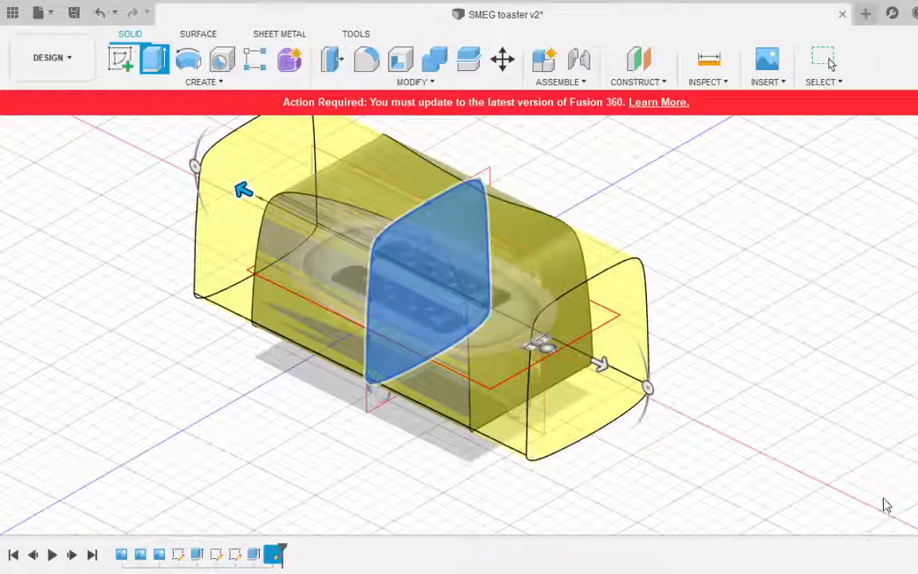
left_click_drag(593, 353, 464, 331)
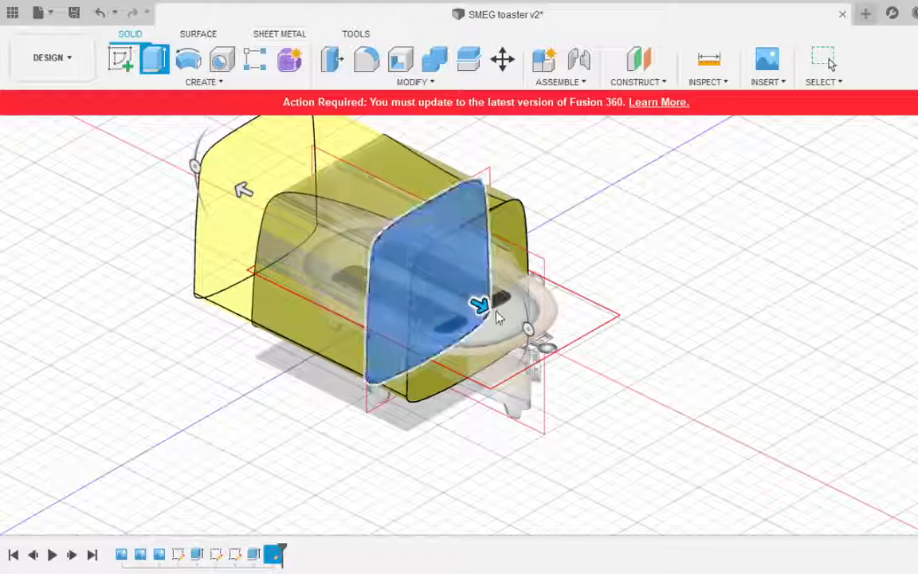
left_click_drag(480, 305, 661, 392)
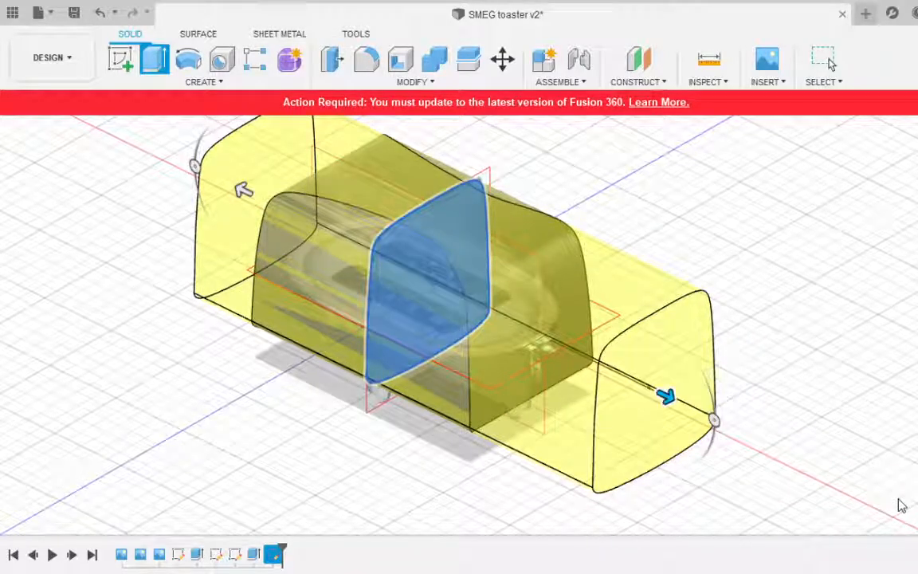
key("Return")
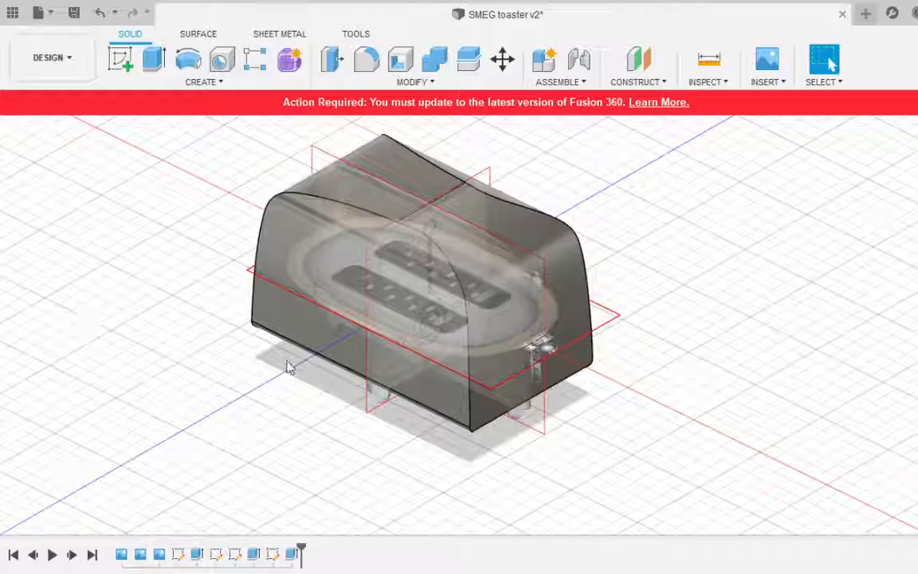
Hide the reference images and inspect the intersected toaster body from several angles.
left_click(53, 282)
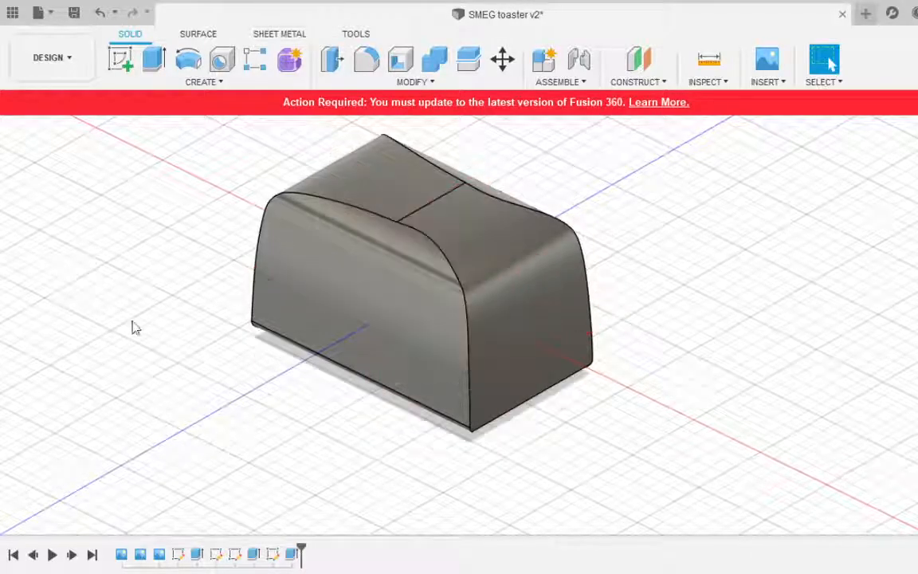
middle_click_drag(389, 365, 315, 383, "shift")
mouse_move(420, 396)
middle_mouse_down("shift")
mouse_move(518, 379)
mouse_move(598, 309)
mouse_move(585, 319)
mouse_move(506, 323)
middle_mouse_up("shift")
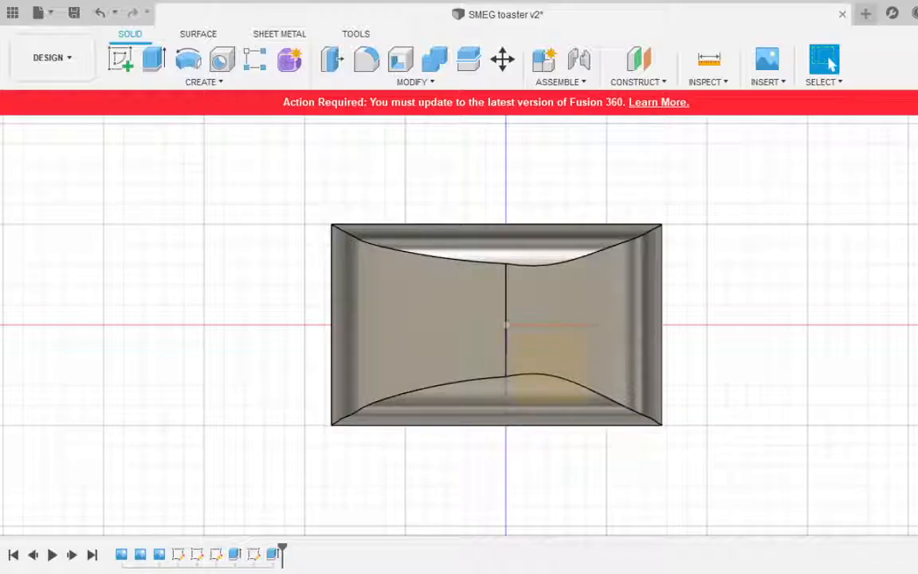
left_click(914, 152)
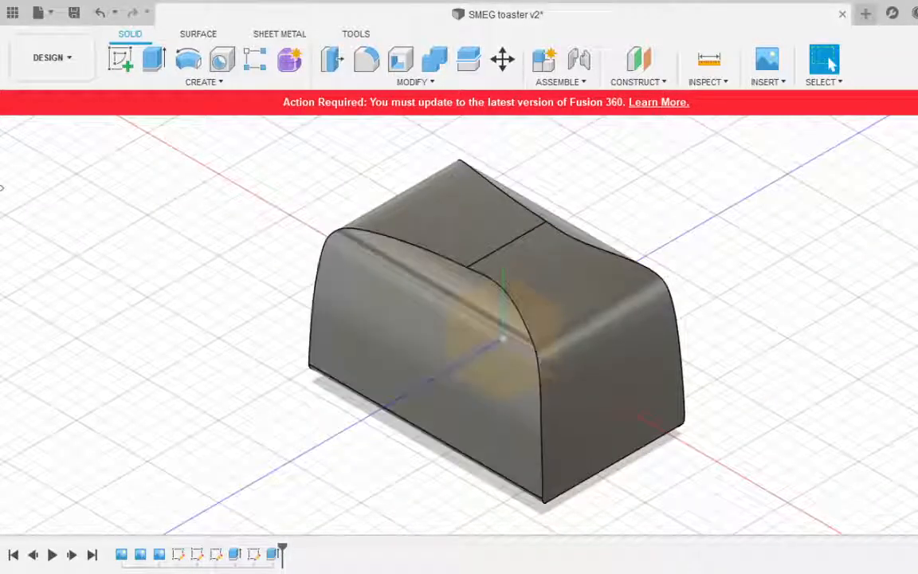
left_click(53, 226)
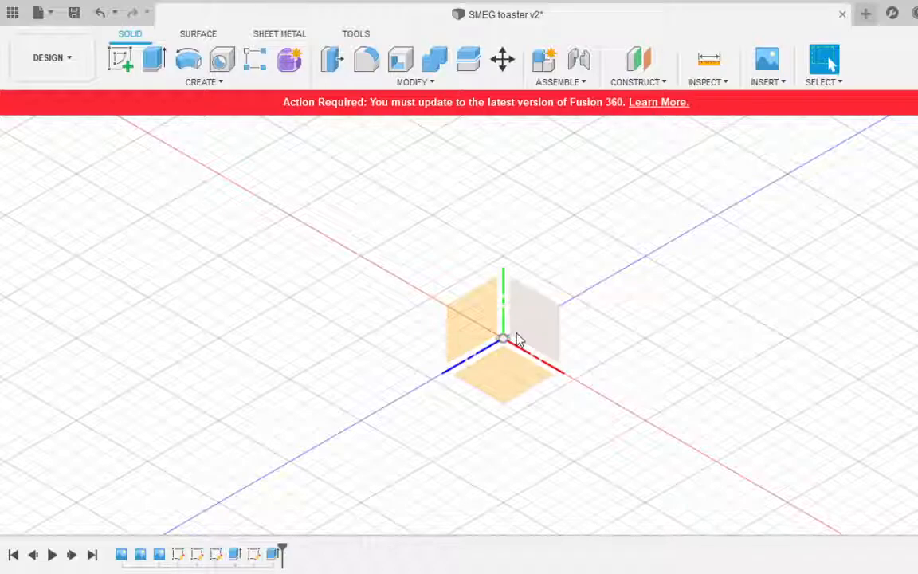
key("Escape")
left_click(48, 228)
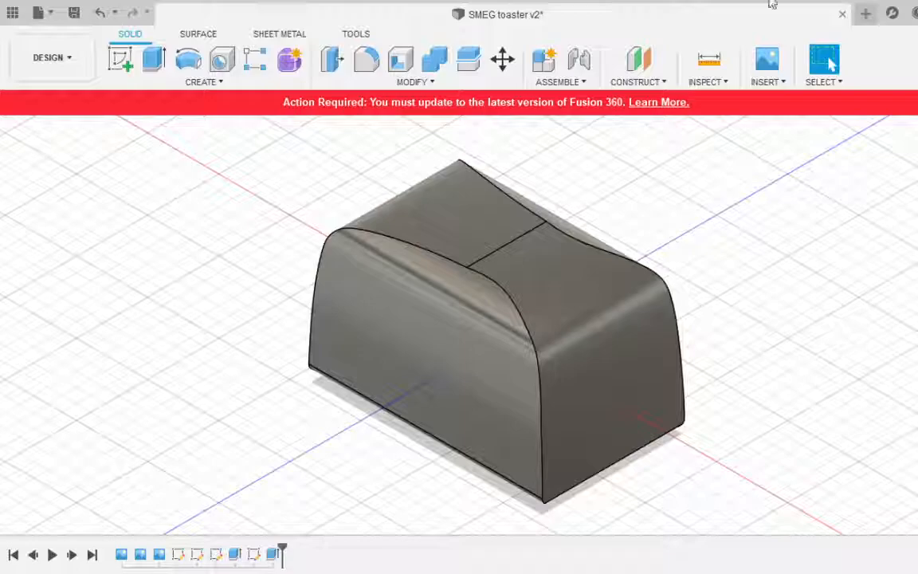
Create a sketch on the vertical origin plane along the toaster's length and project the body's side-face outline into it.
left_click(912, 160)
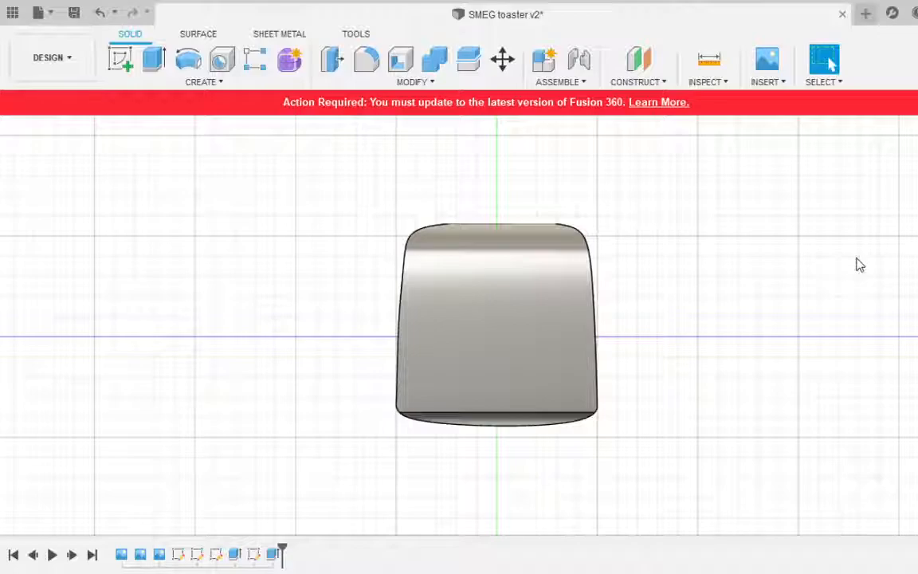
left_click(914, 175)
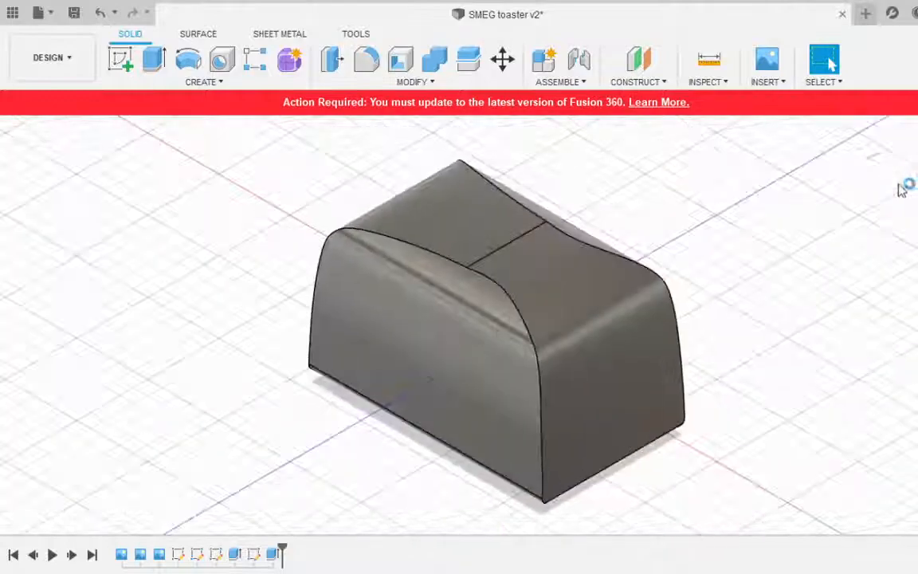
left_click(119, 62)
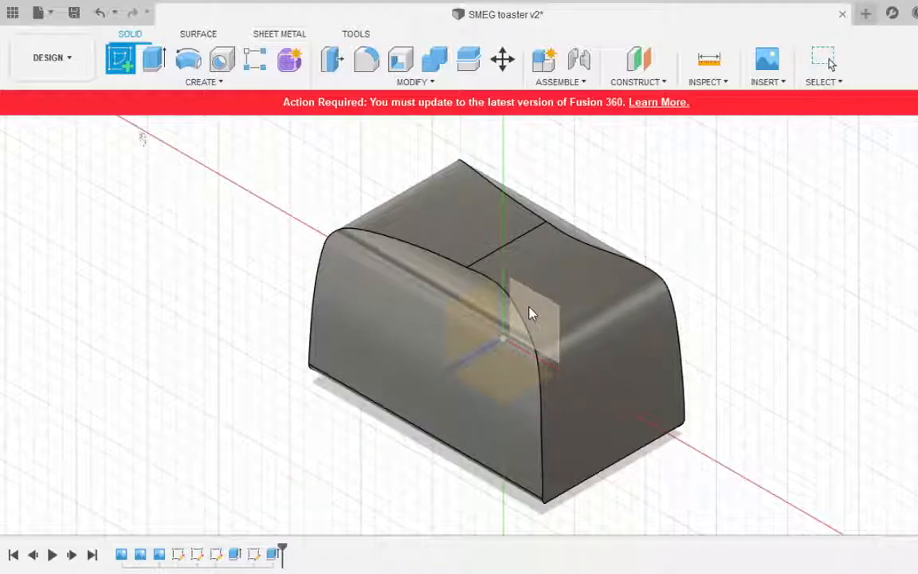
left_click(530, 313)
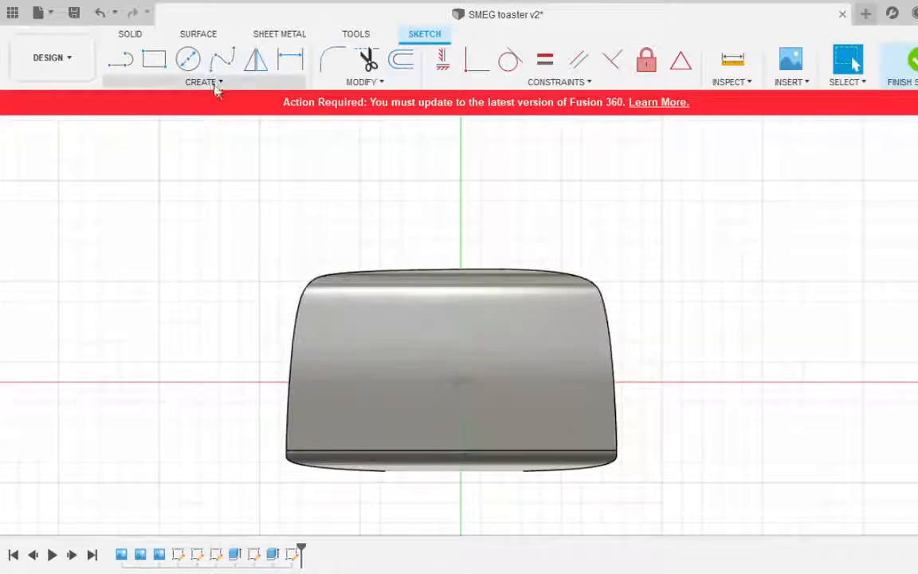
left_click(120, 60)
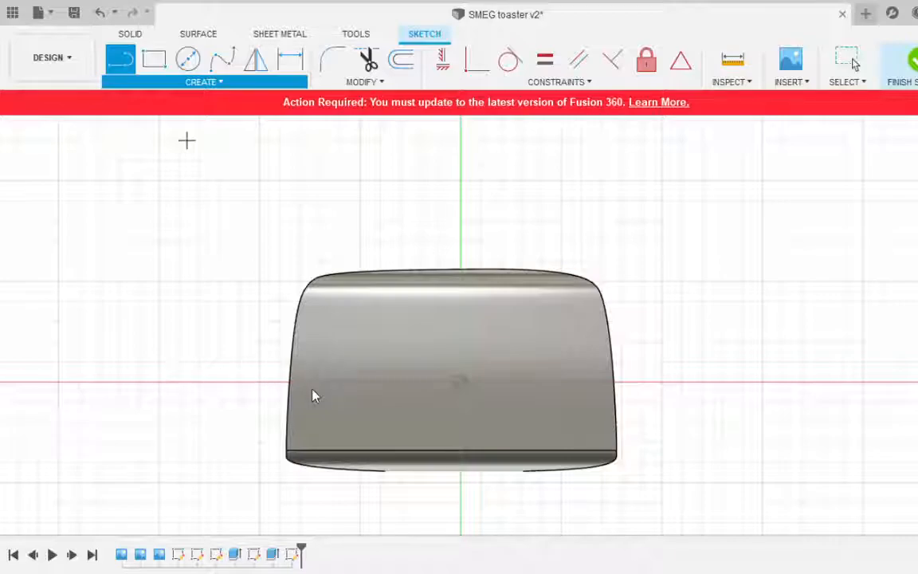
key("Escape")
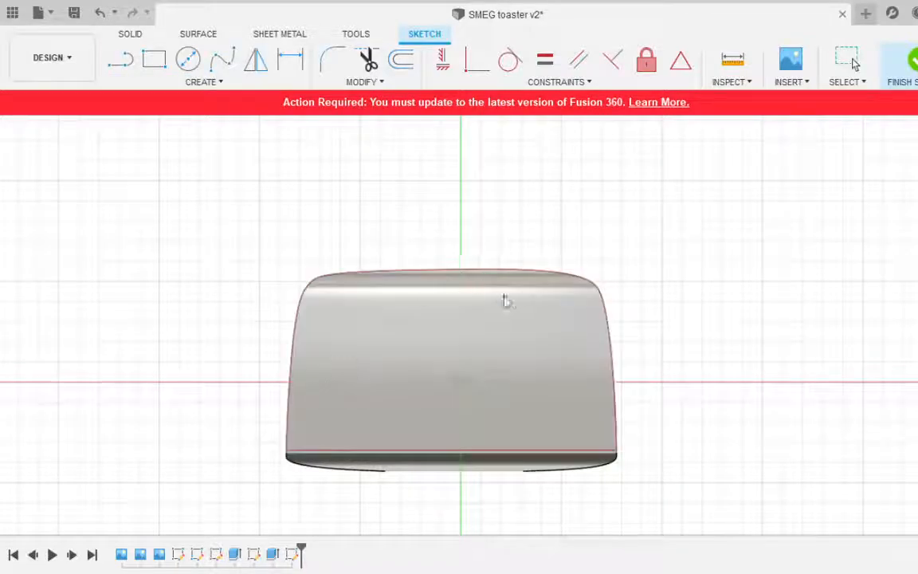
key("Return")
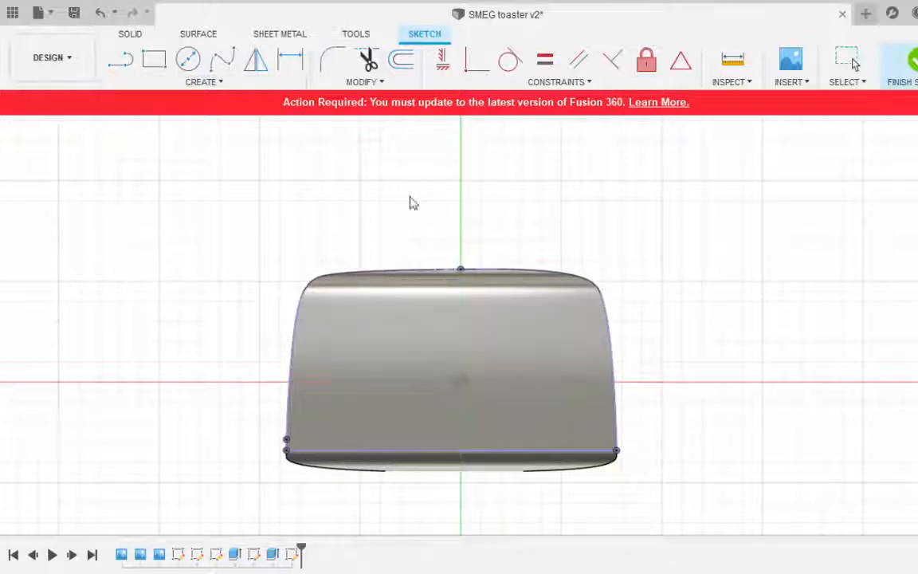
Examine the projected side outline up close and with the toaster body hidden, and show the body again.
left_click(204, 85)
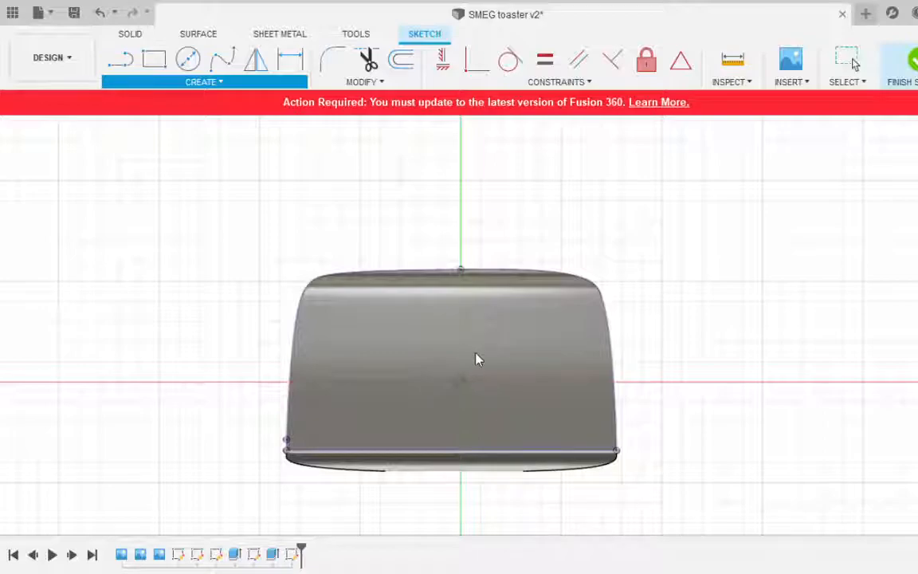
left_click(476, 359)
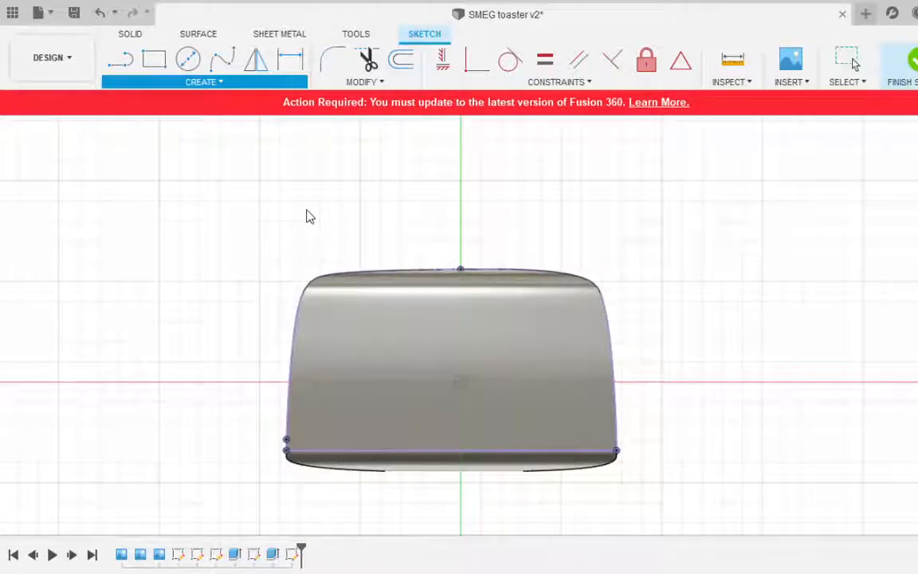
scroll(293, 319, "up", 5)
scroll(214, 237, "down", 5)
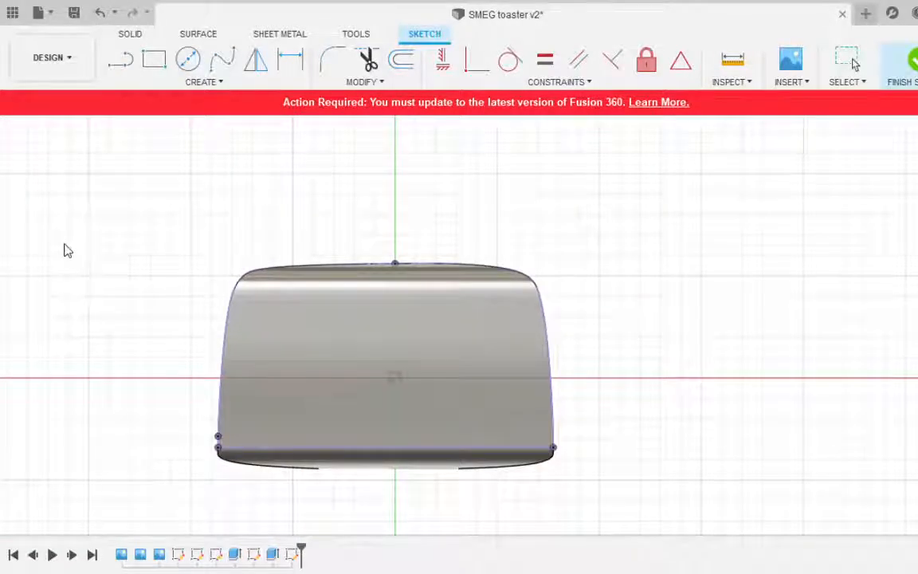
left_click(65, 244)
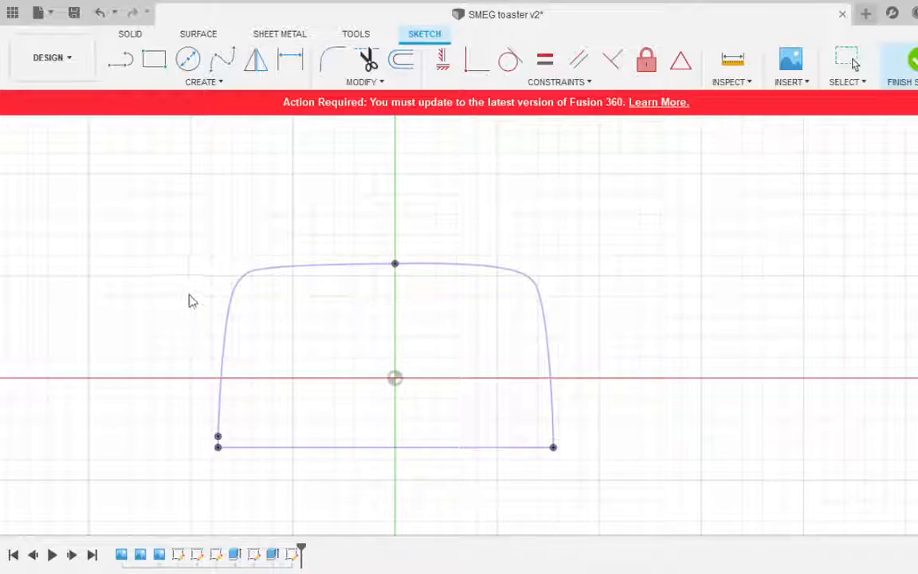
left_click(71, 249)
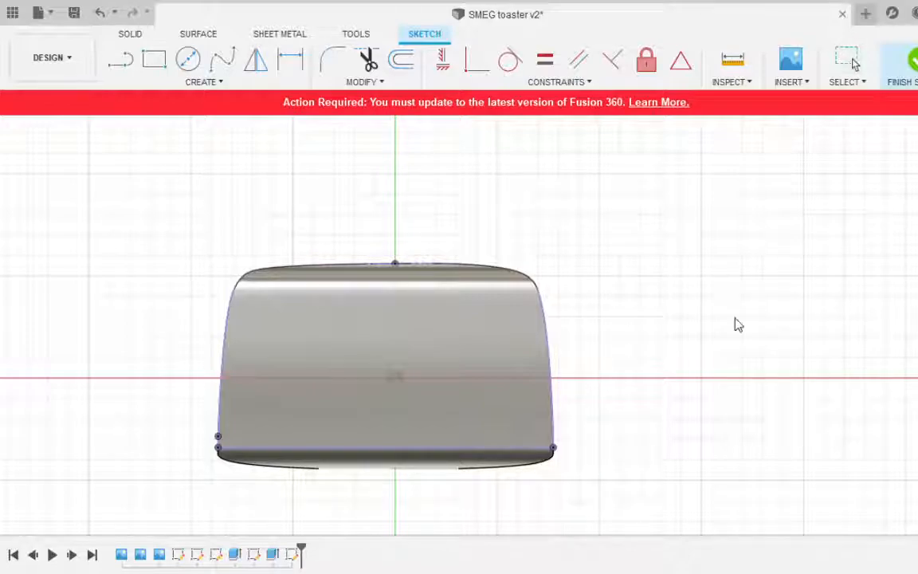
left_click(120, 64)
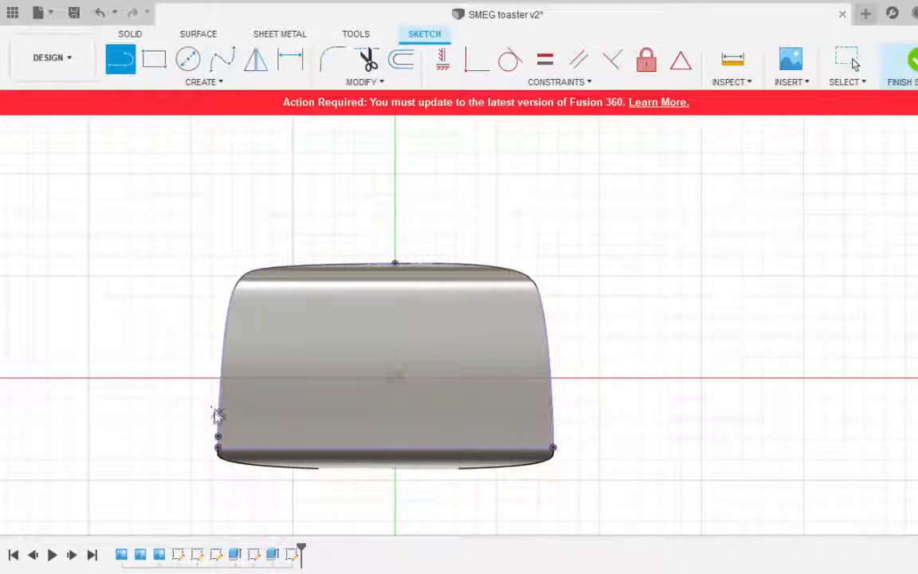
scroll(220, 414, "up", 4)
scroll(223, 411, "down", 3)
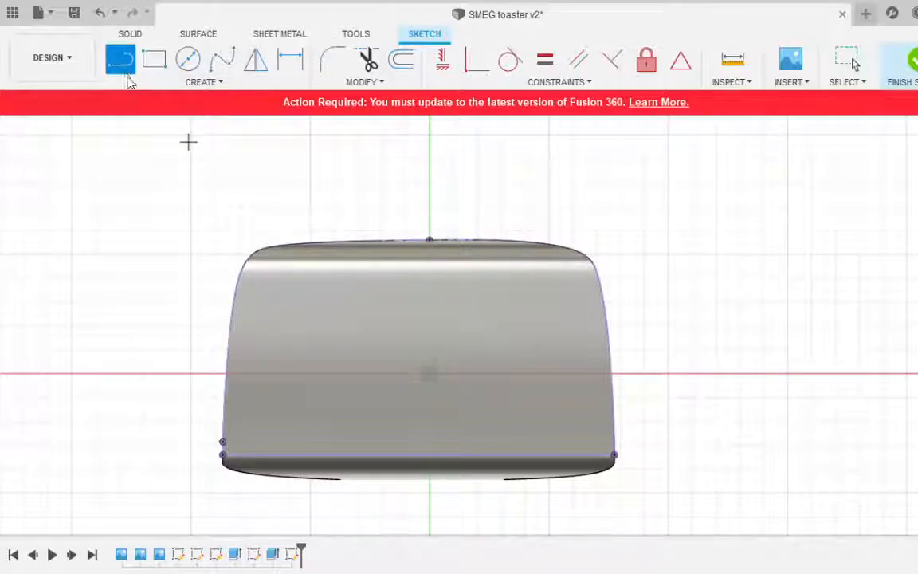
left_click(223, 411)
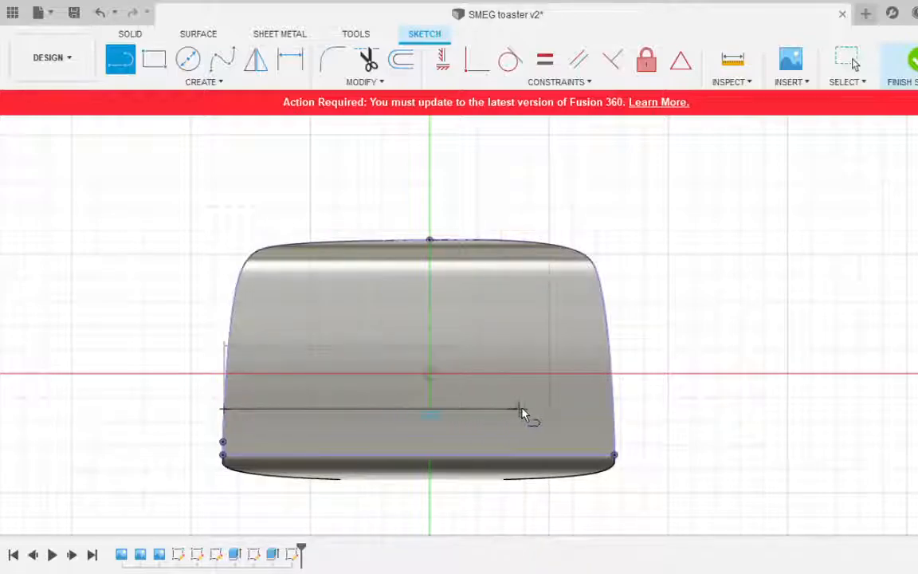
left_click(612, 408)
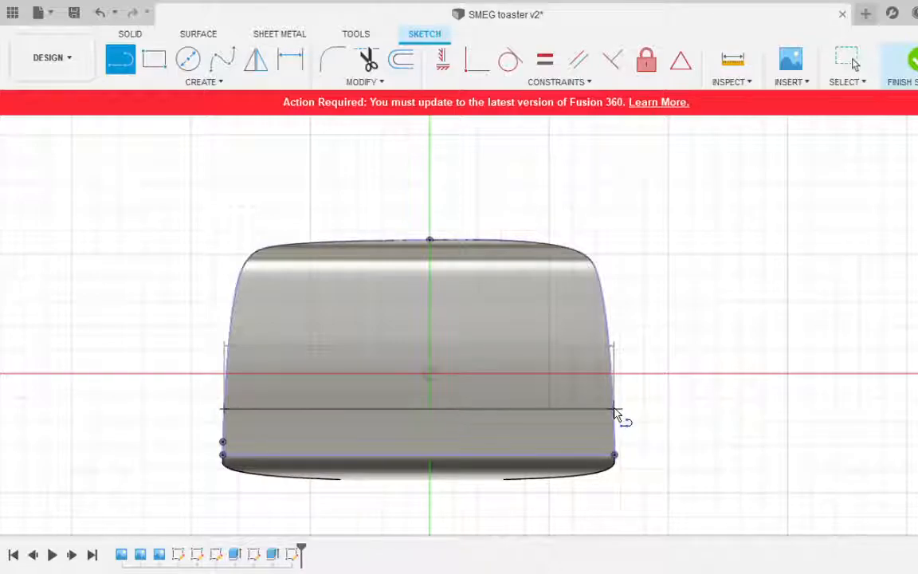
scroll(614, 412, "up", 5)
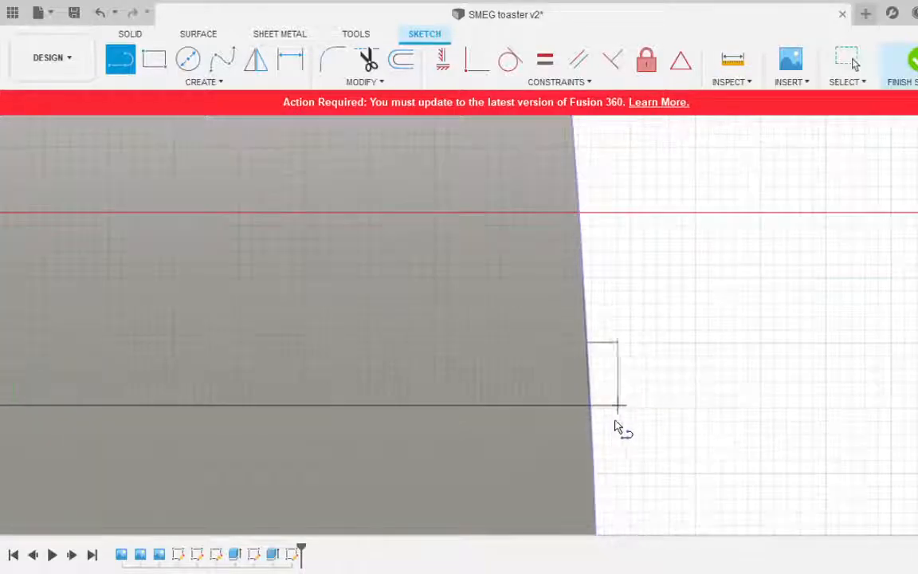
scroll(590, 419, "down", 5)
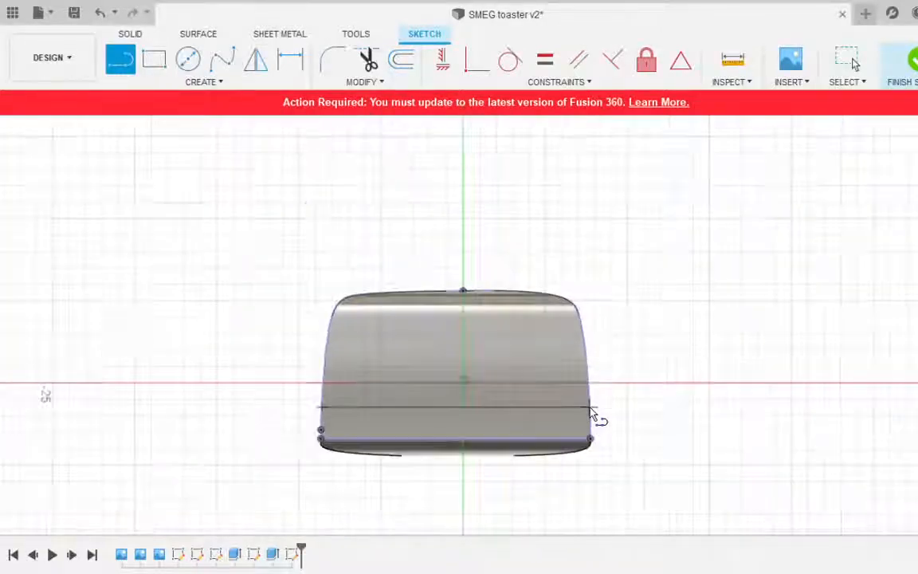
scroll(584, 424, "up", 5)
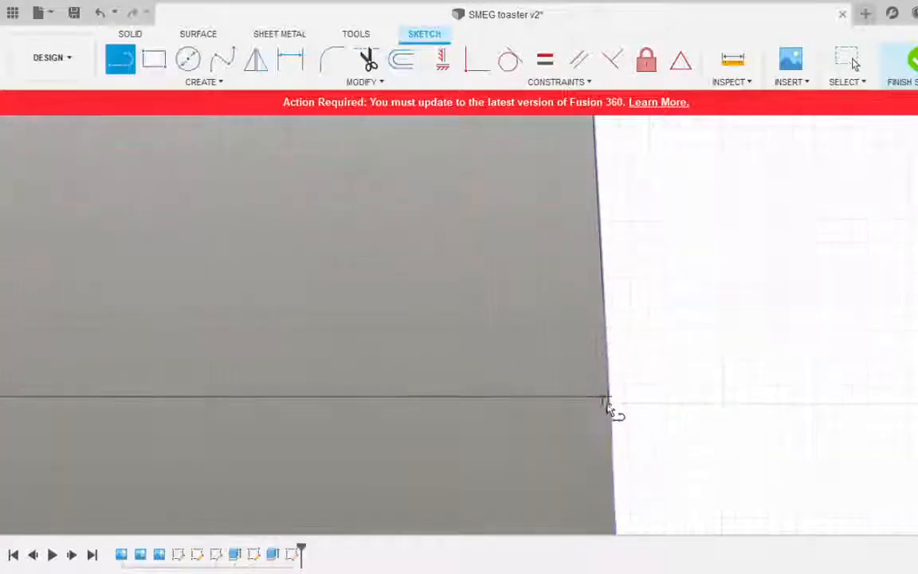
scroll(610, 404, "up", 5)
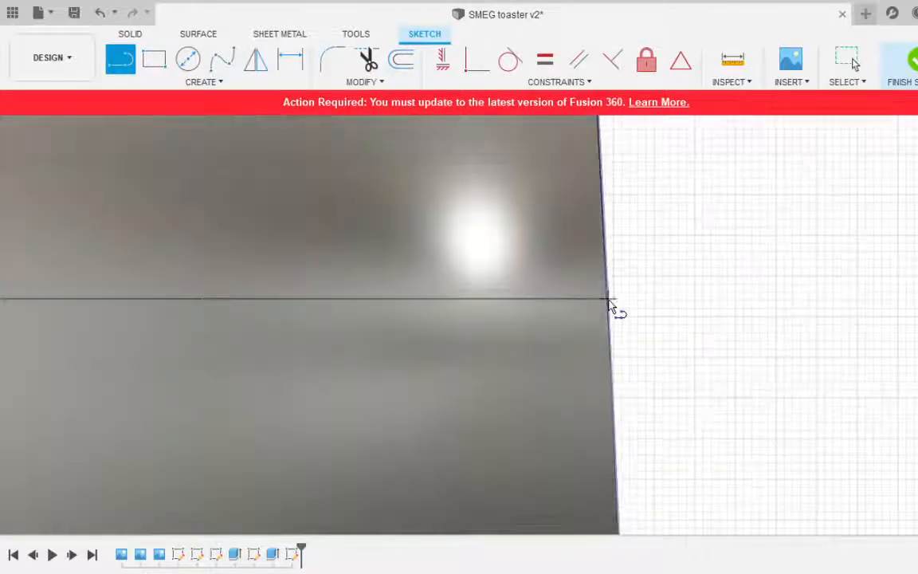
scroll(612, 307, "down", 5)
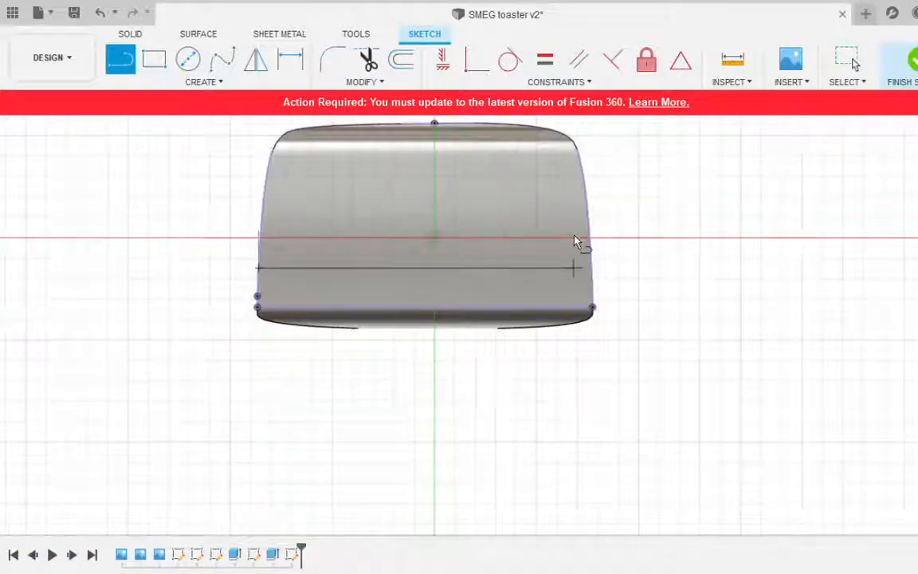
scroll(580, 382, "down", 4)
scroll(605, 327, "up", 4)
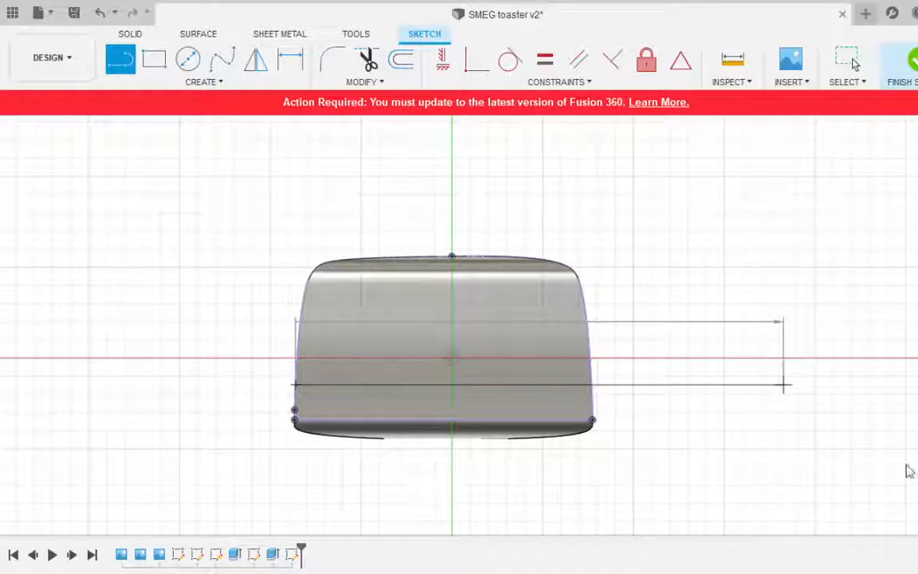
left_click(587, 387)
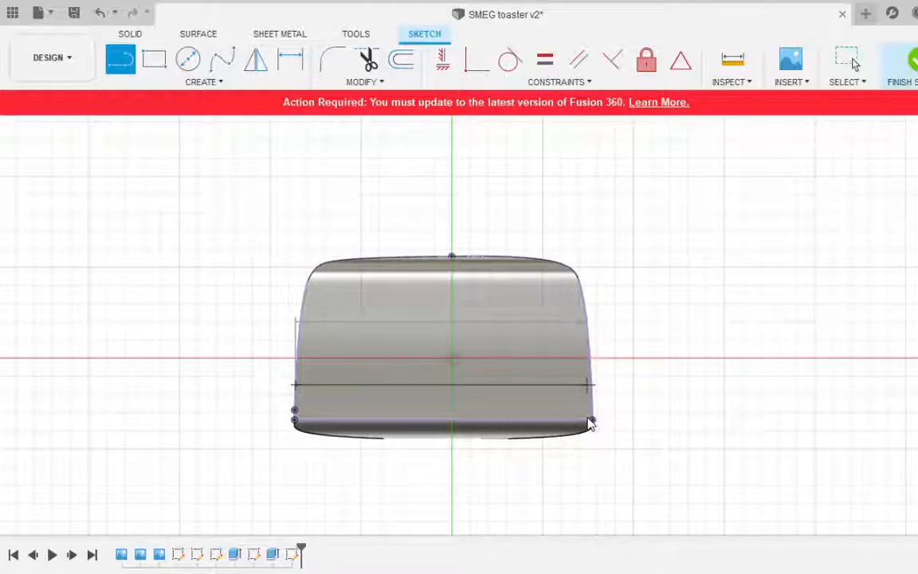
key("Escape")
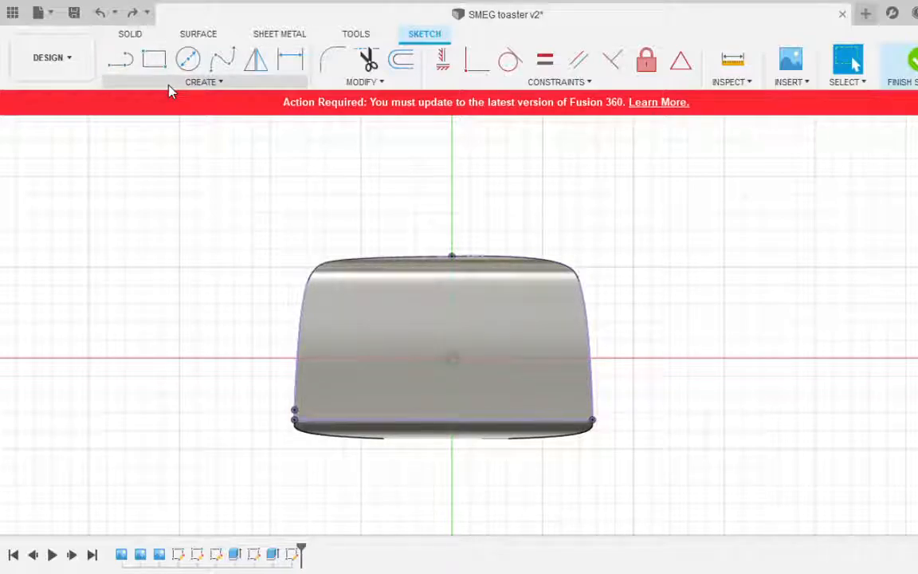
left_click(131, 63)
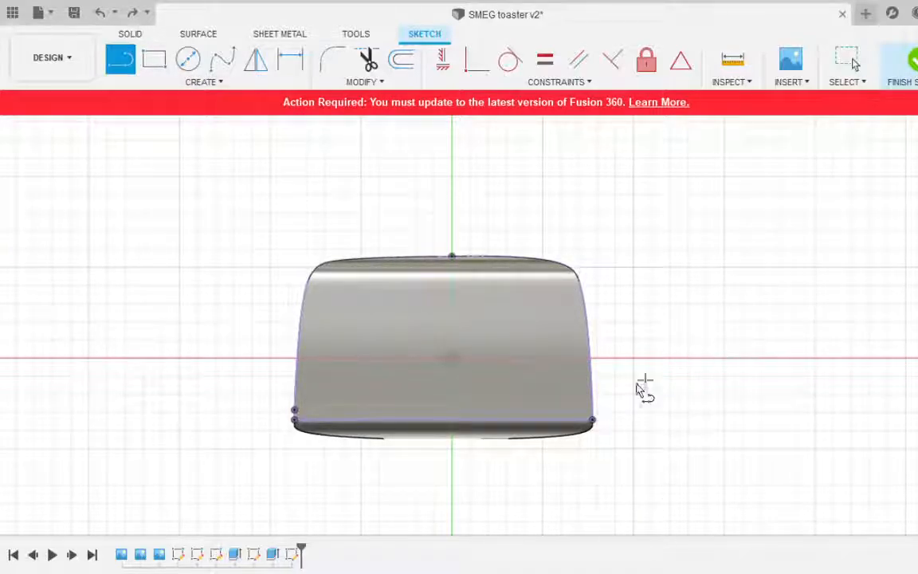
left_click(591, 379)
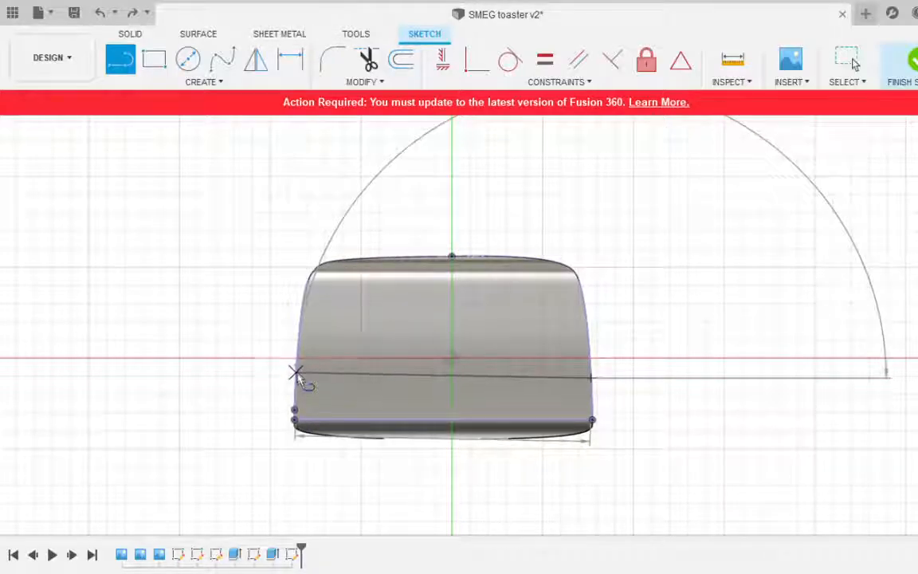
scroll(295, 391, "down", 2)
scroll(295, 387, "up", 6)
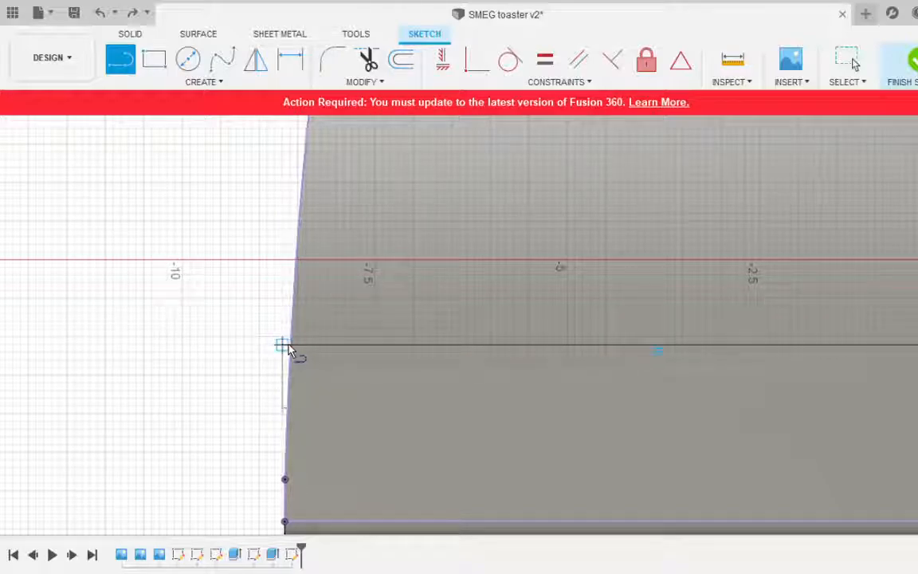
scroll(292, 345, "up", 3)
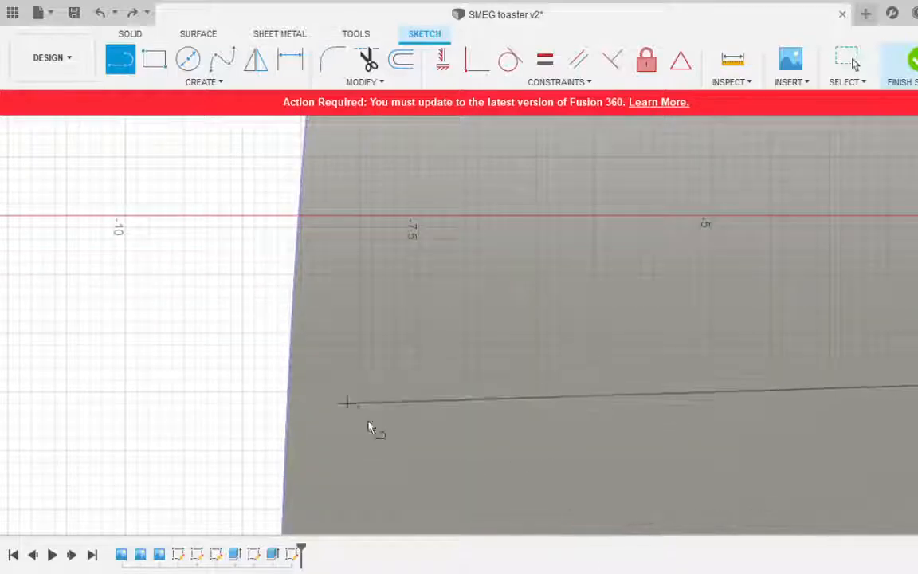
scroll(289, 388, "down", 4)
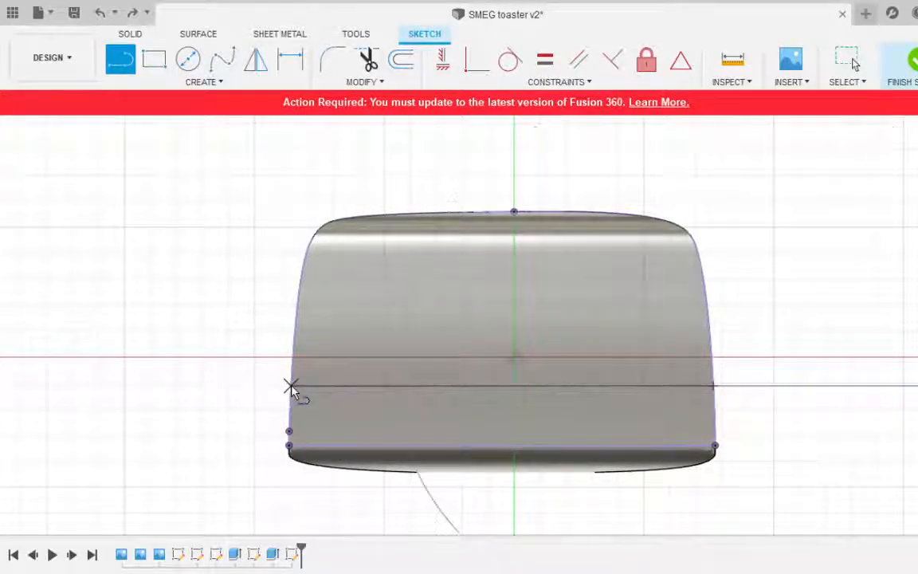
scroll(290, 386, "down", 3)
scroll(290, 387, "up", 2)
scroll(290, 386, "up", 5)
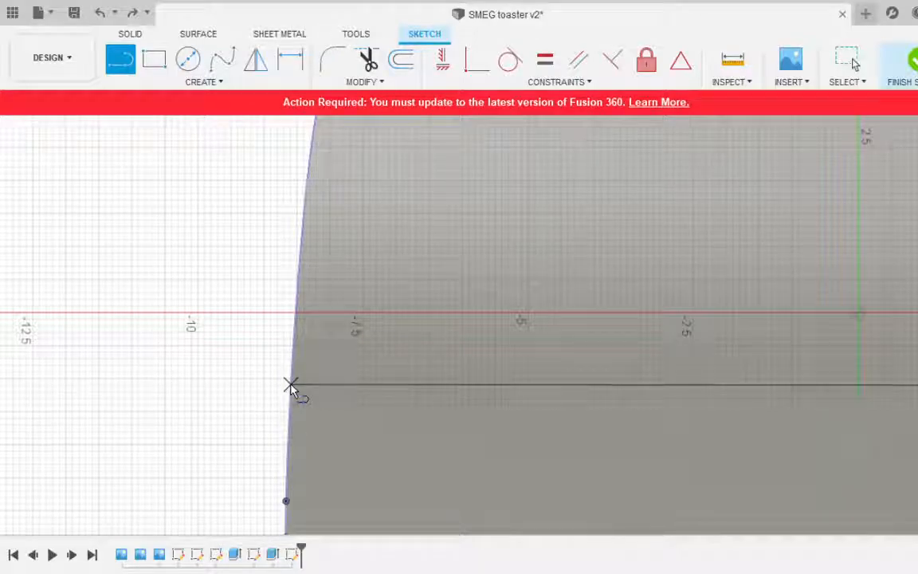
left_click(291, 386)
scroll(287, 398, "down", 10)
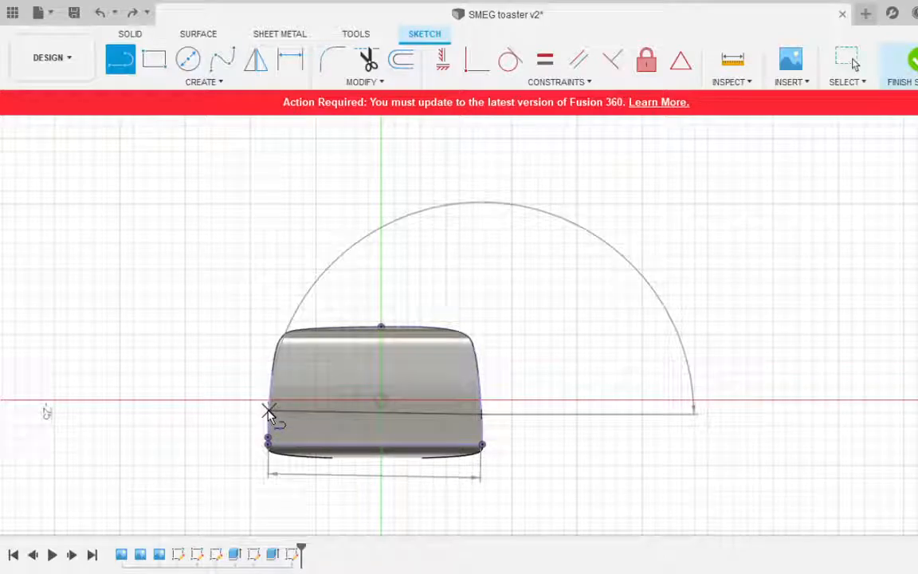
key("Escape")
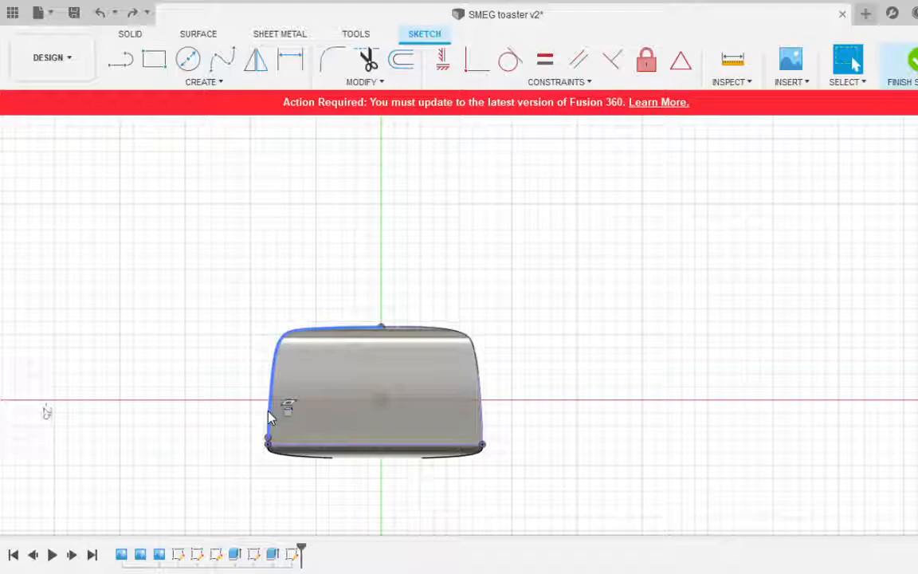
Try to sketch a horizontal line across the lower part of the toaster body, overshooting the projected outline on both sides.
left_click(117, 59)
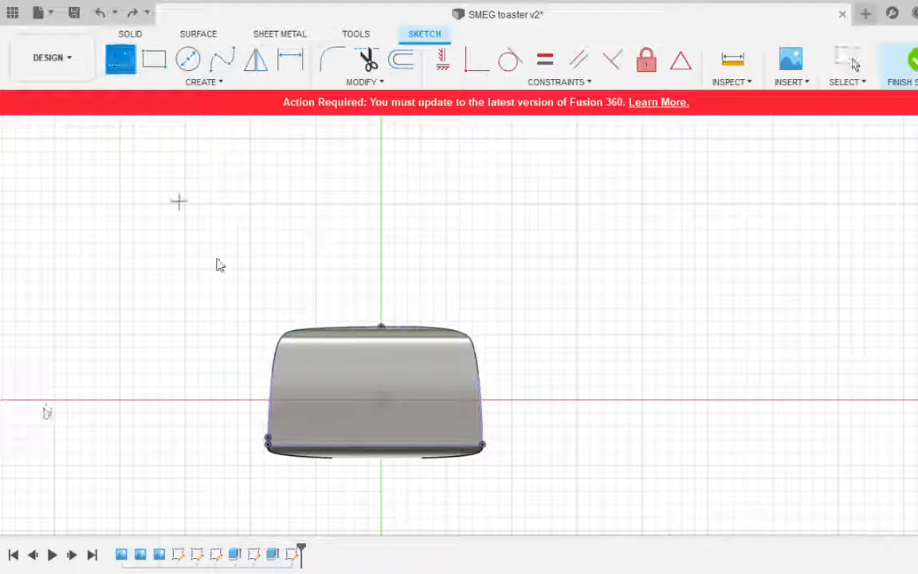
left_click(239, 415)
left_click(514, 415)
left_click_drag(513, 415, 556, 454)
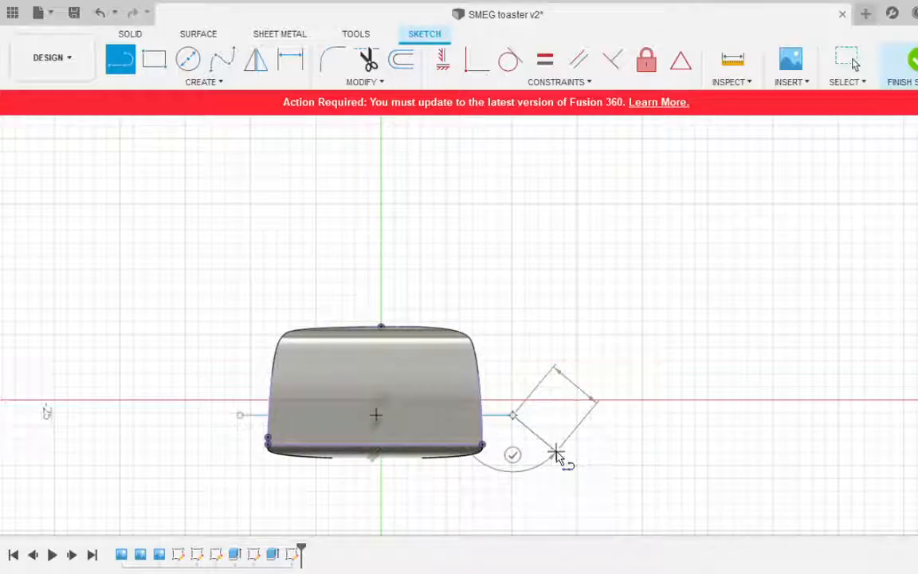
left_click(556, 454)
key("Escape")
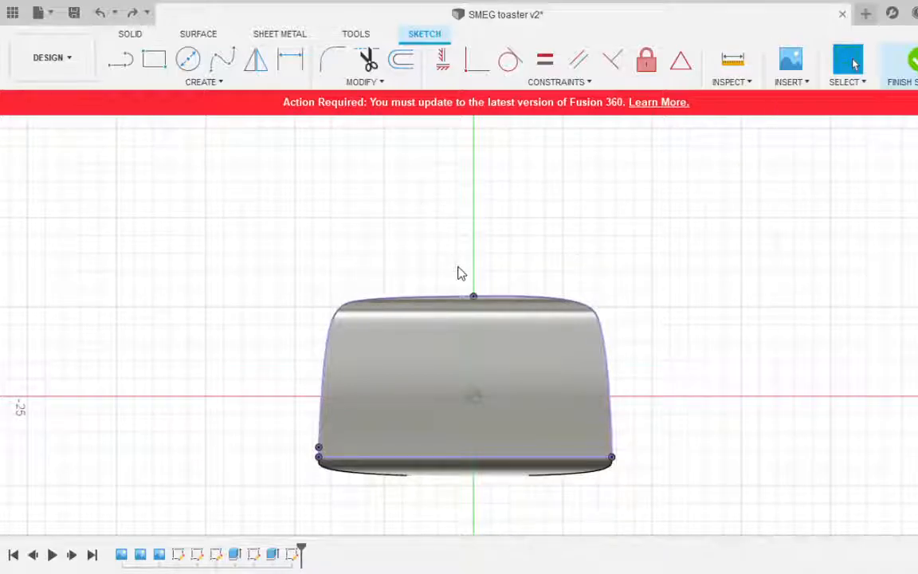
left_click(210, 83)
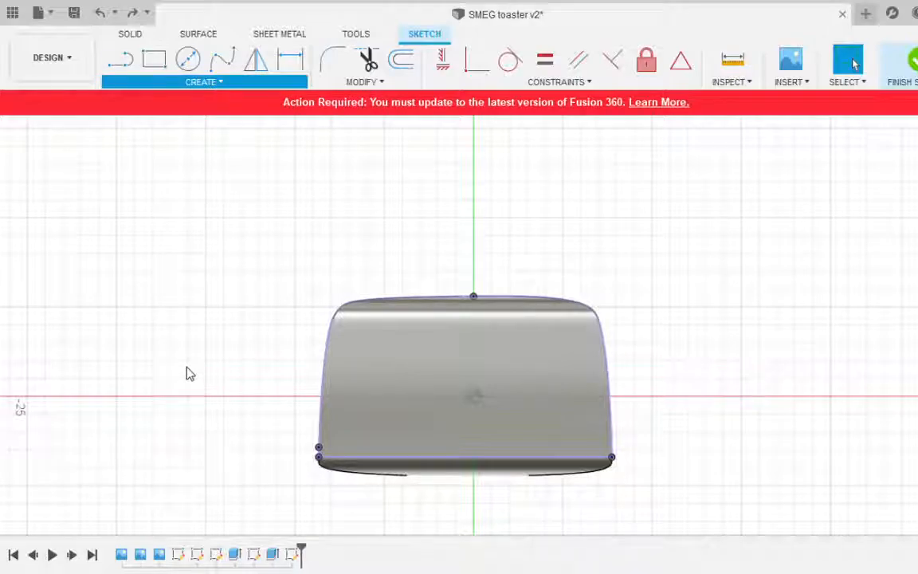
left_click(333, 368)
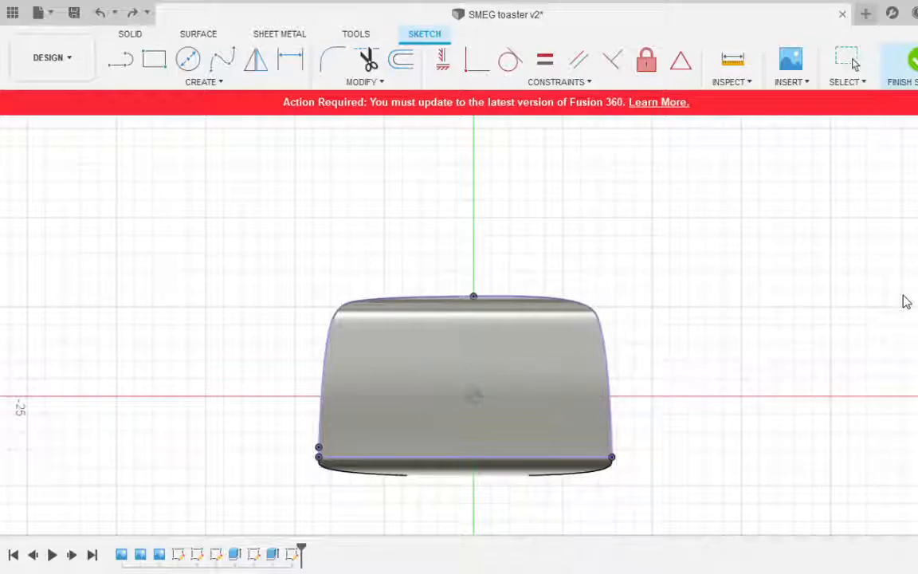
key("Escape")
Sketch a horizontal line slightly above the projected base edge, extending well past both sides of the toaster body.
left_click(123, 62)
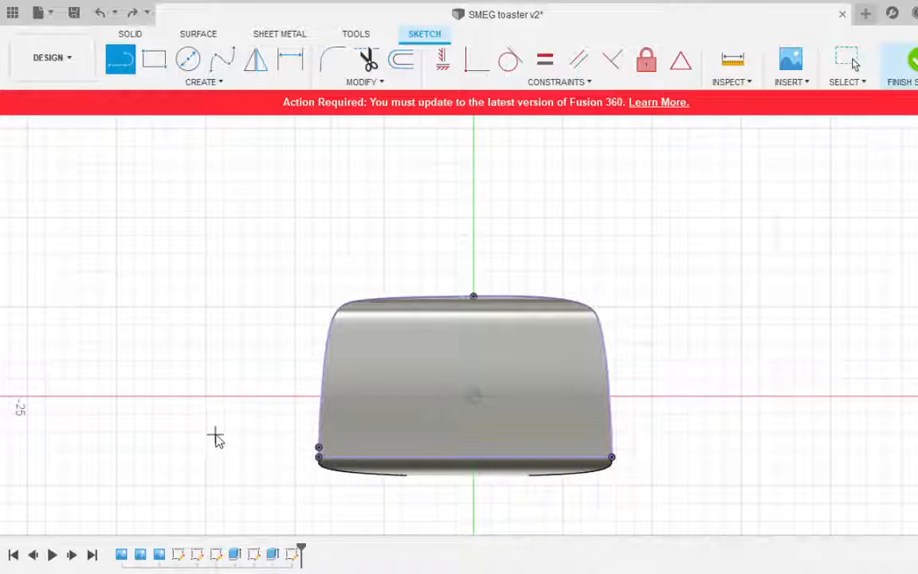
left_click(222, 432)
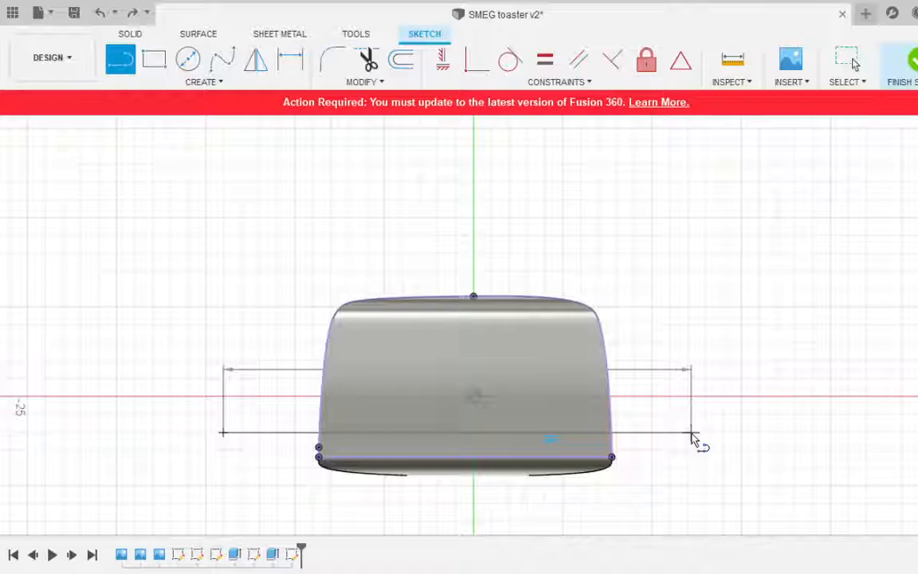
left_click(691, 435)
left_click_drag(692, 434, 725, 341)
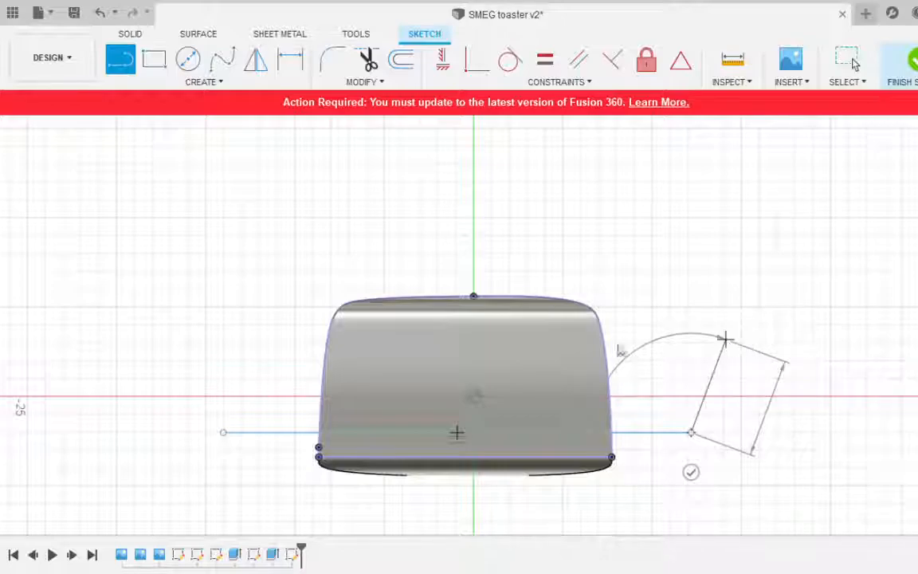
key("Escape")
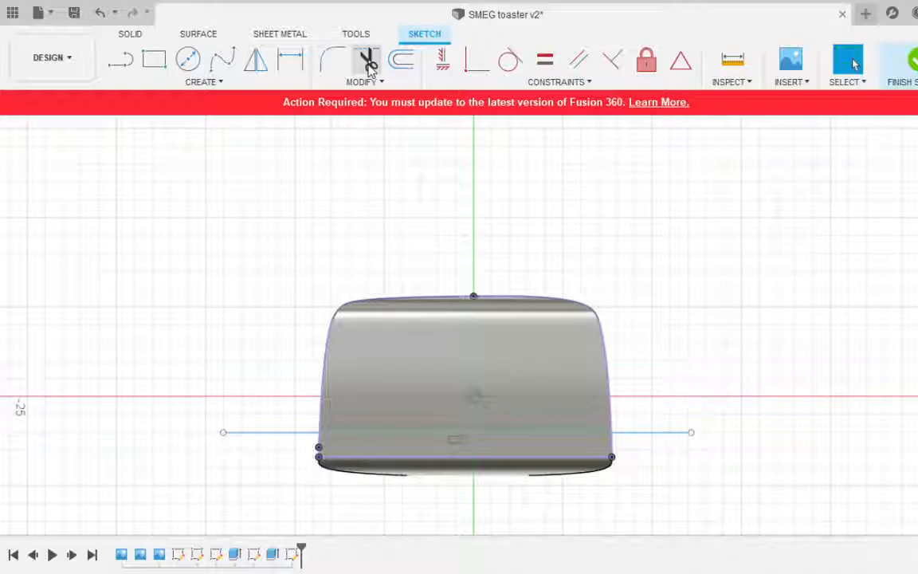
Trim both ends of the horizontal line that overhang the projected side outline, and finish the sketch.
left_click(369, 65)
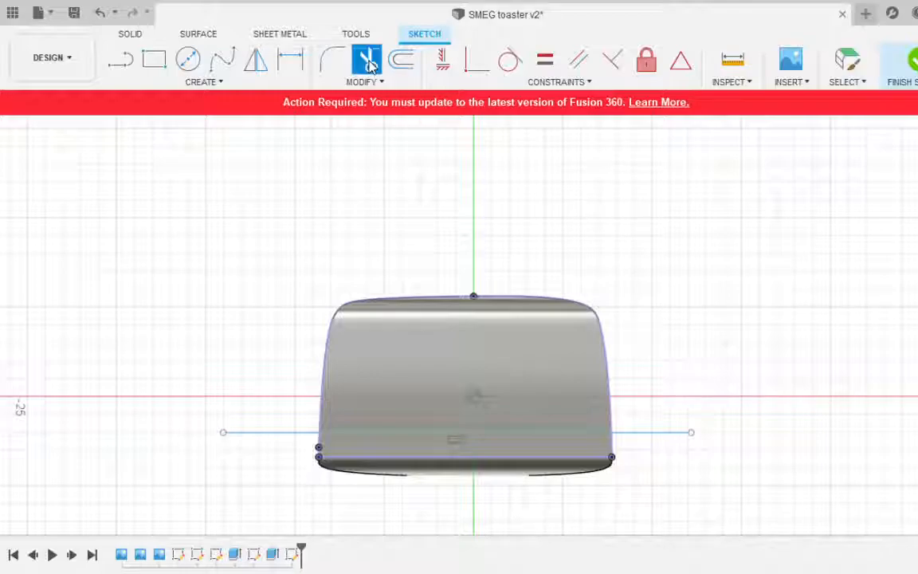
left_click(657, 438)
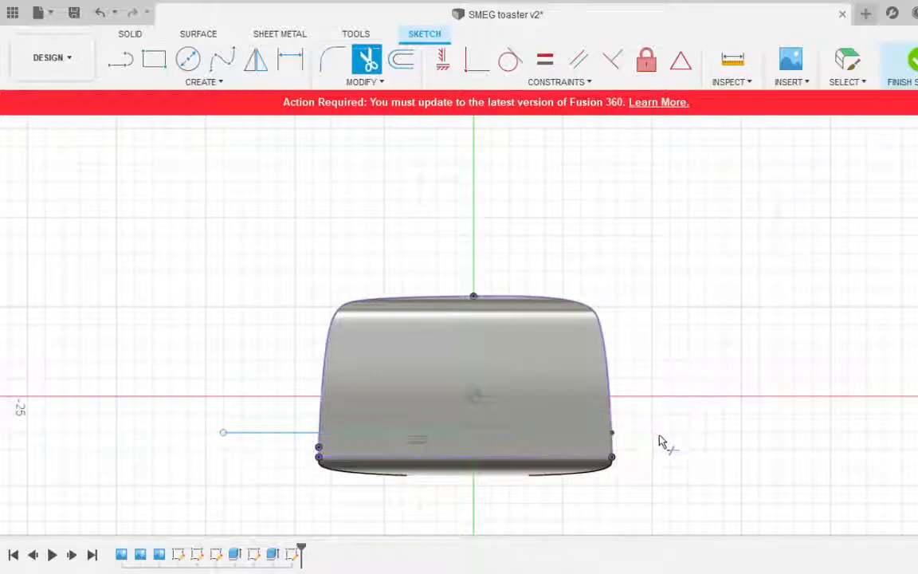
left_click(263, 437)
left_click(598, 435)
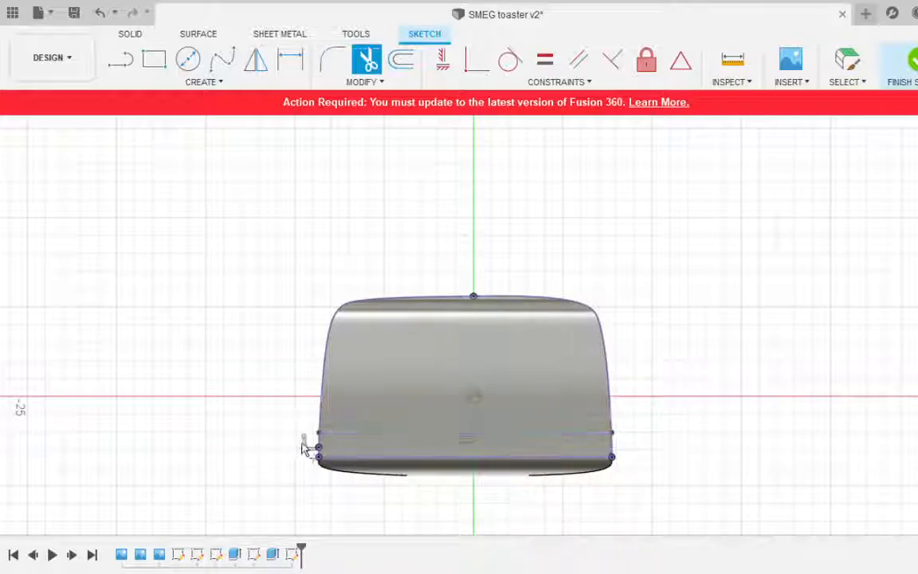
key("ctrl+z")
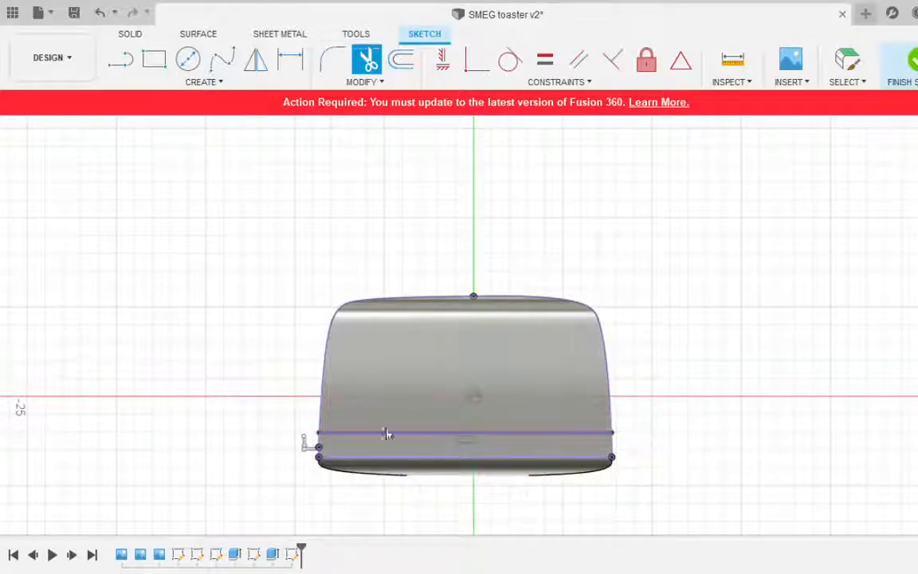
left_click(476, 434)
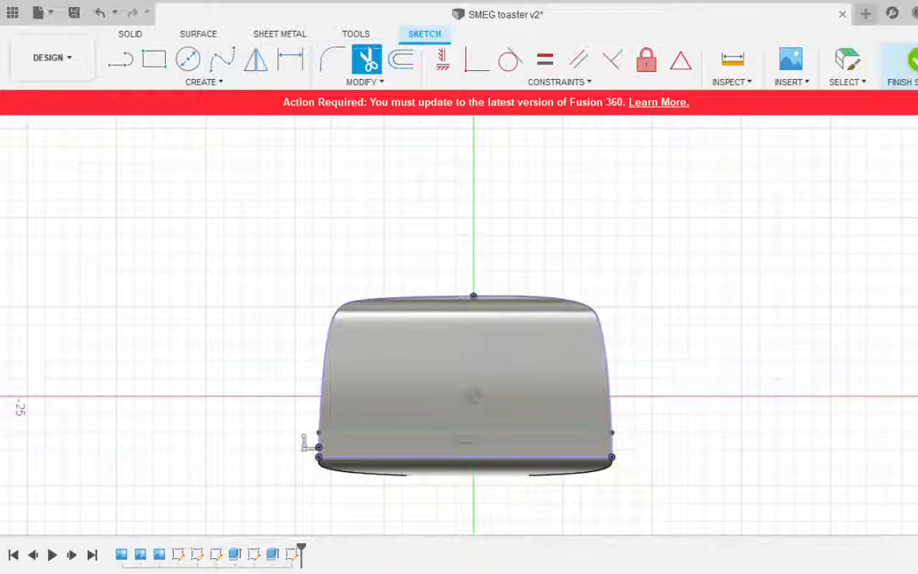
left_click(909, 60)
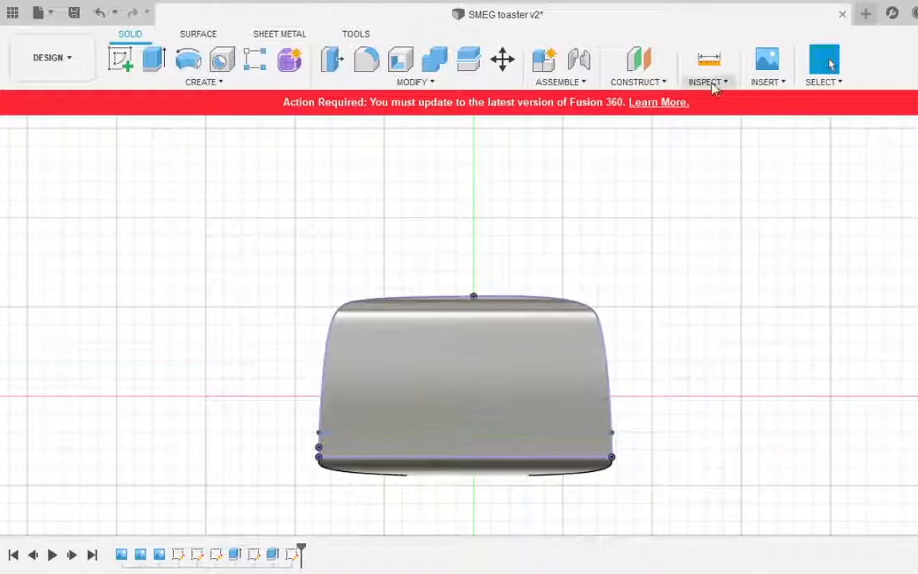
Construct a plane along the horizontal sketch line running the toaster's length, perpendicular to it at its middle.
left_click(652, 82)
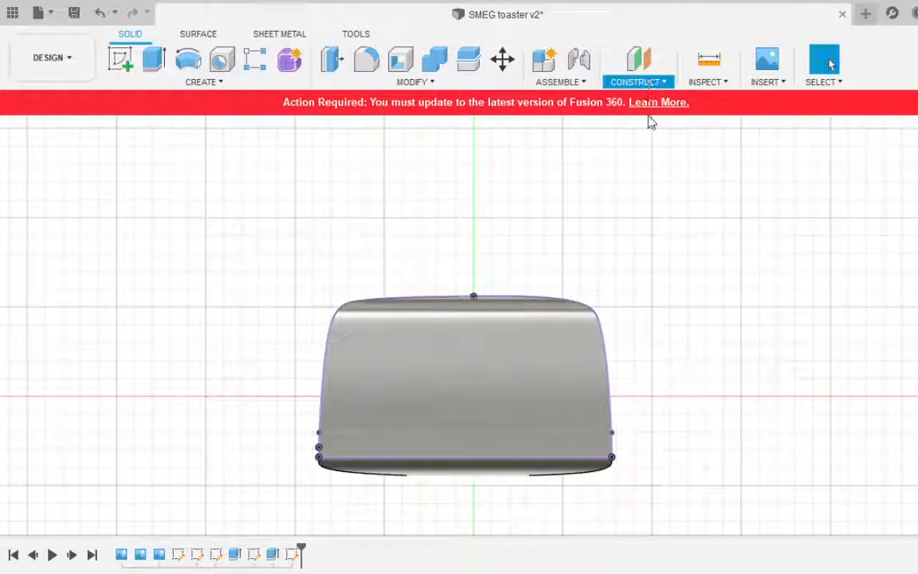
left_click(651, 223)
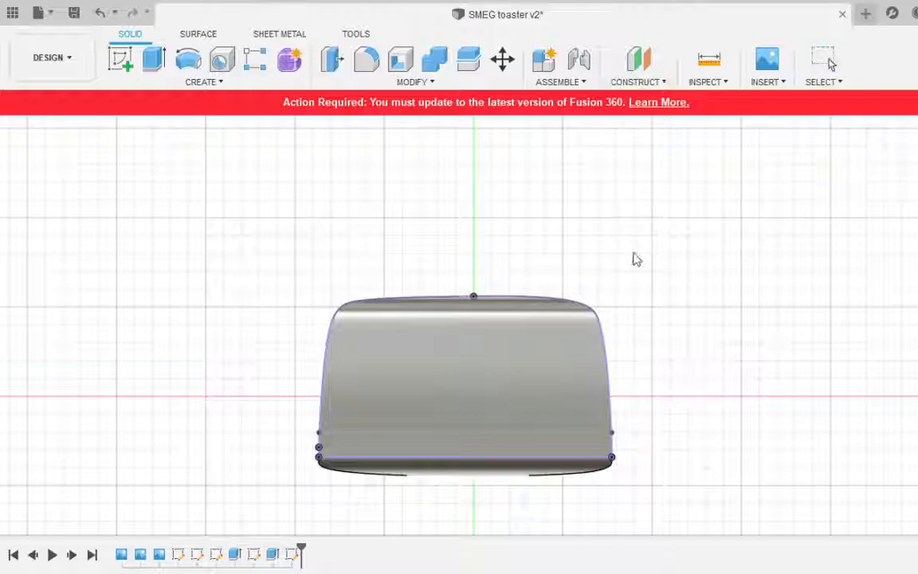
left_click(538, 443)
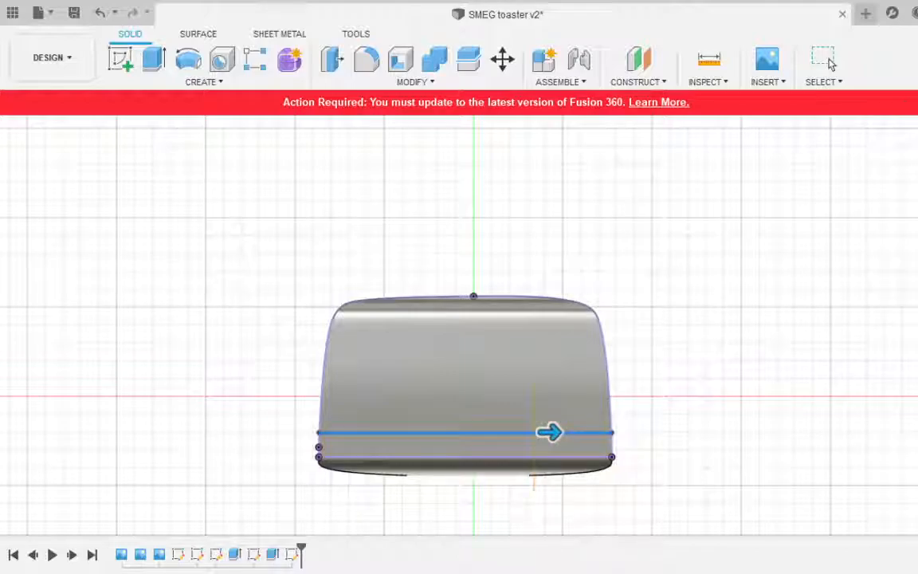
left_click(913, 137)
left_click_drag(560, 396, 492, 419)
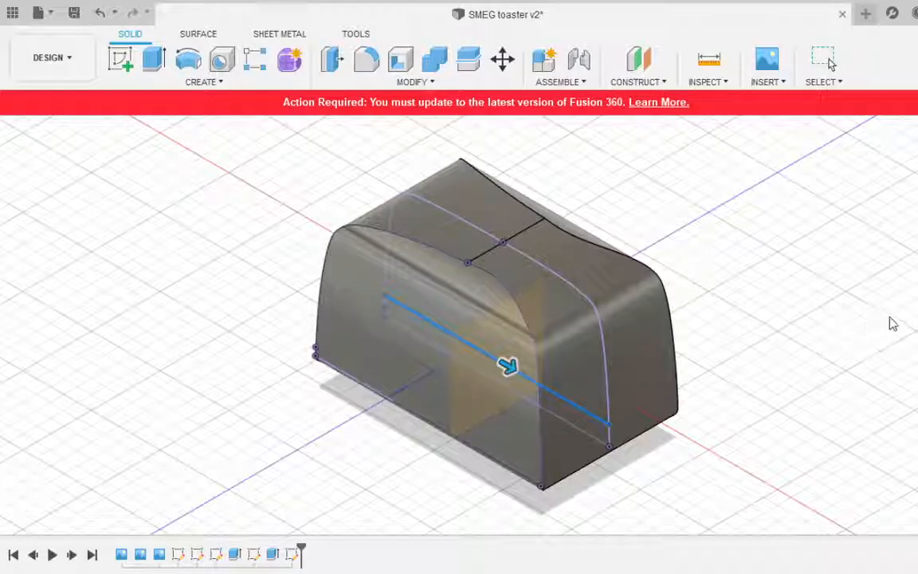
key("Return")
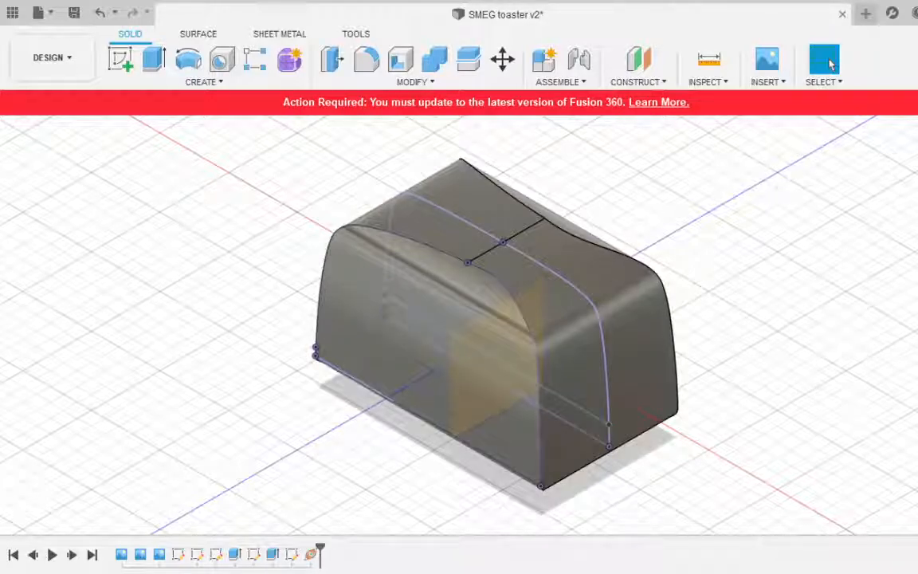
Start a sketch on the vertical origin plane that cuts across the toaster's length, and project the body's end outline into it.
left_click(917, 158)
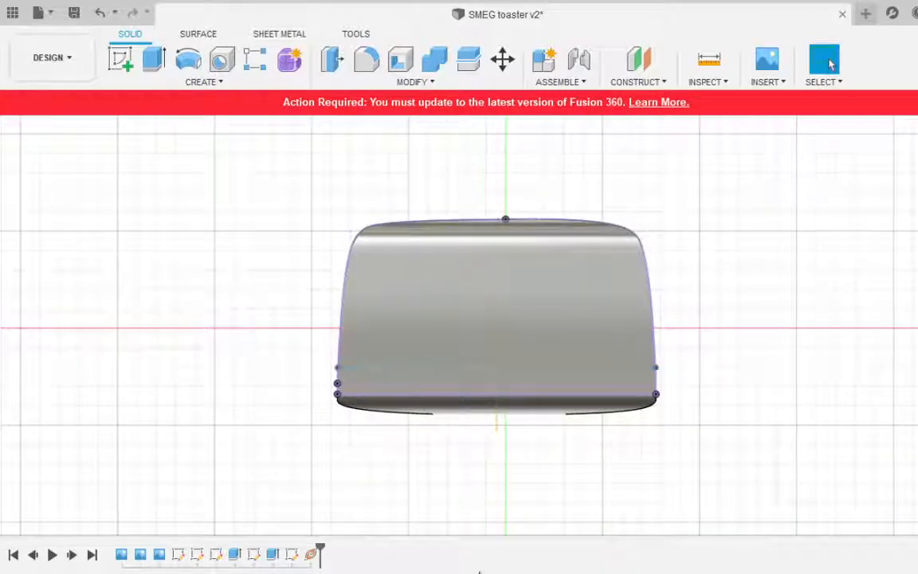
scroll(501, 410, "up", 5)
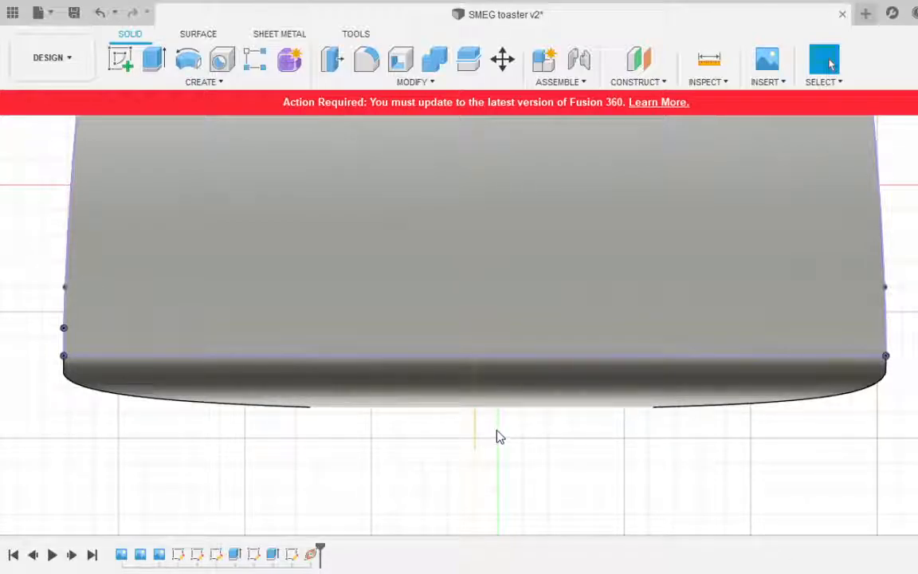
scroll(495, 444, "down", 5)
scroll(495, 446, "down", 2)
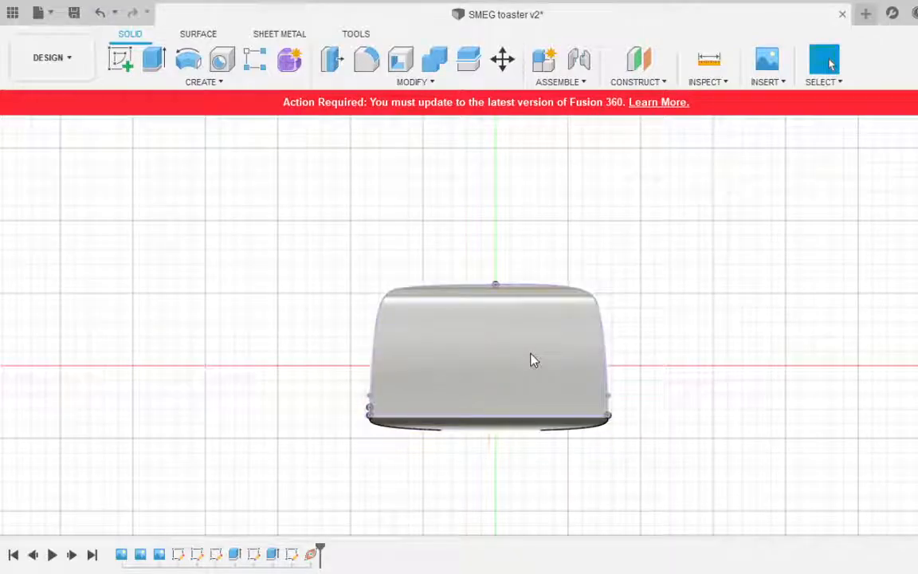
left_click(538, 381)
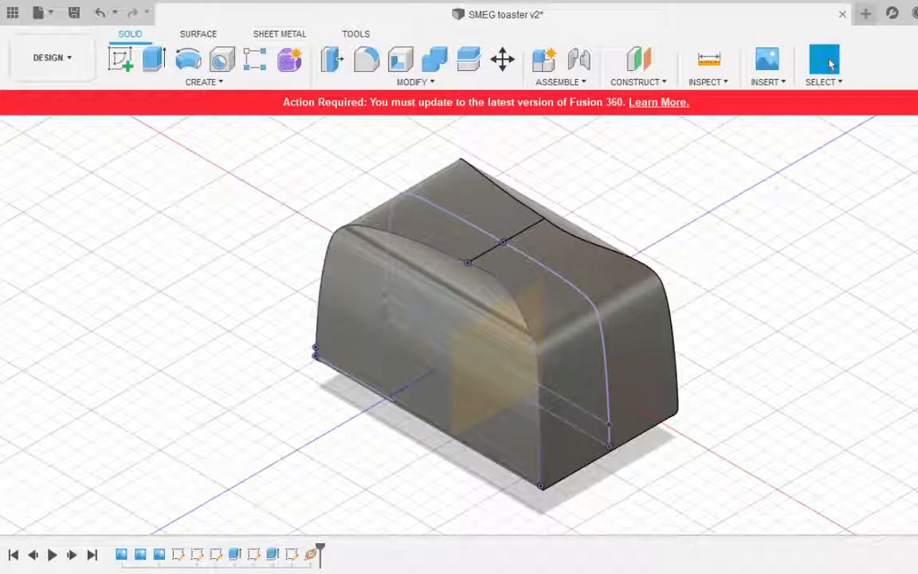
left_click(123, 60)
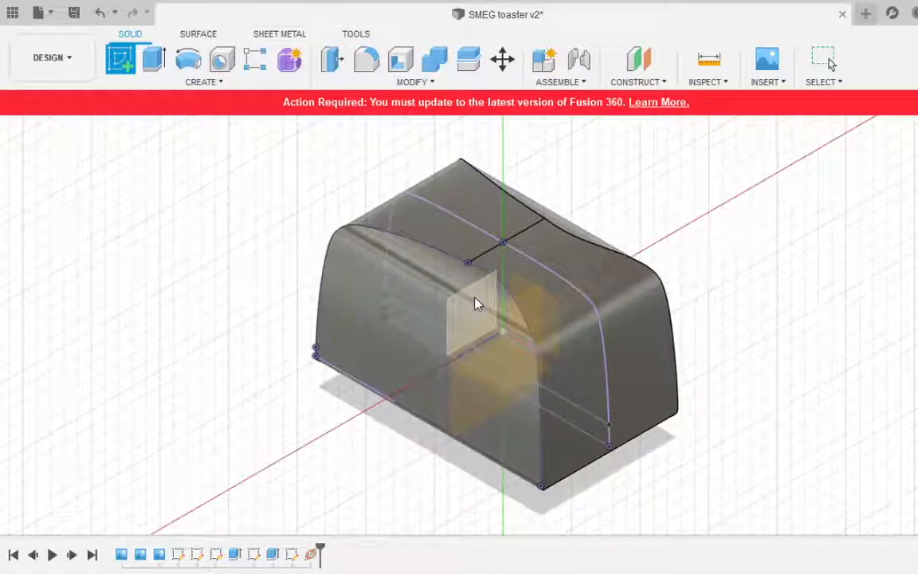
left_click(475, 304)
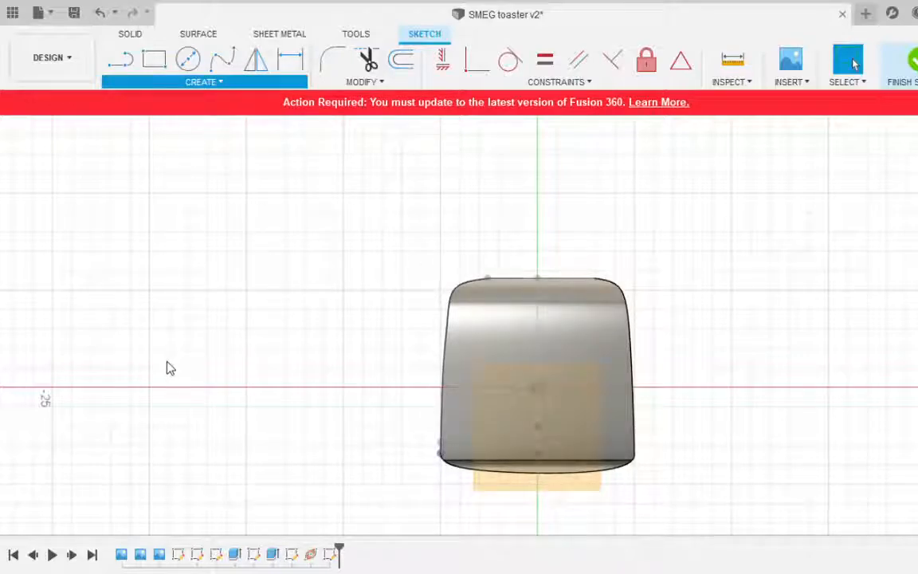
left_click(488, 318)
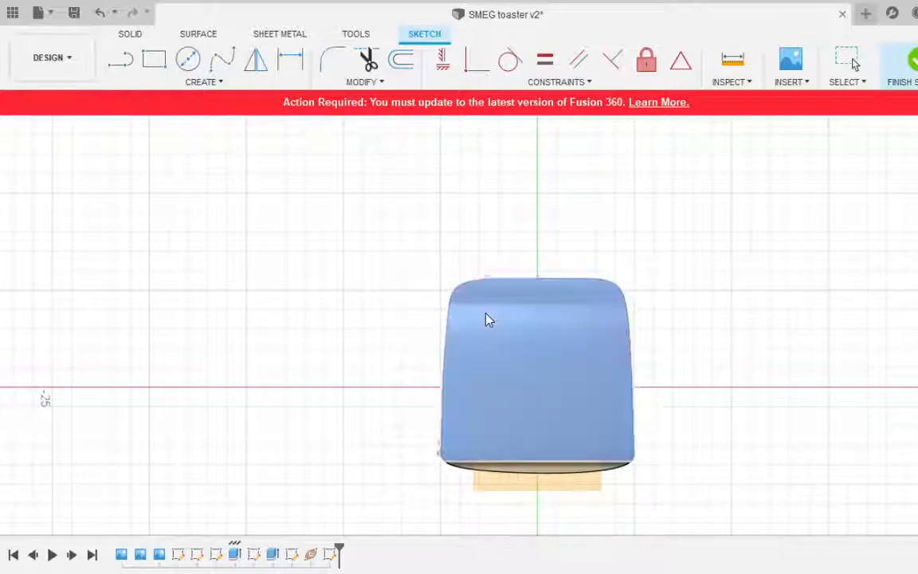
left_click(895, 302)
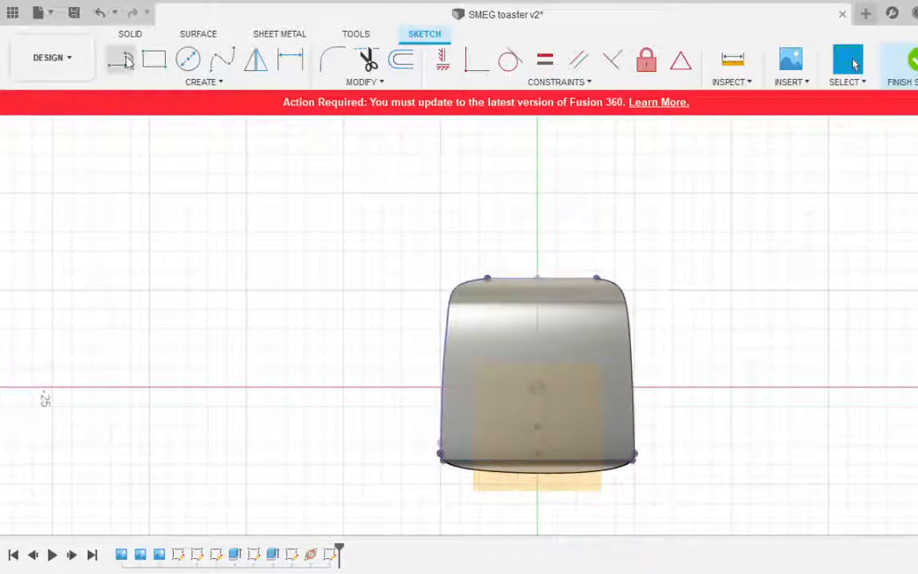
Sketch a horizontal line slightly above the base of the projected end outline, extending well past both sides of the body.
left_click(122, 60)
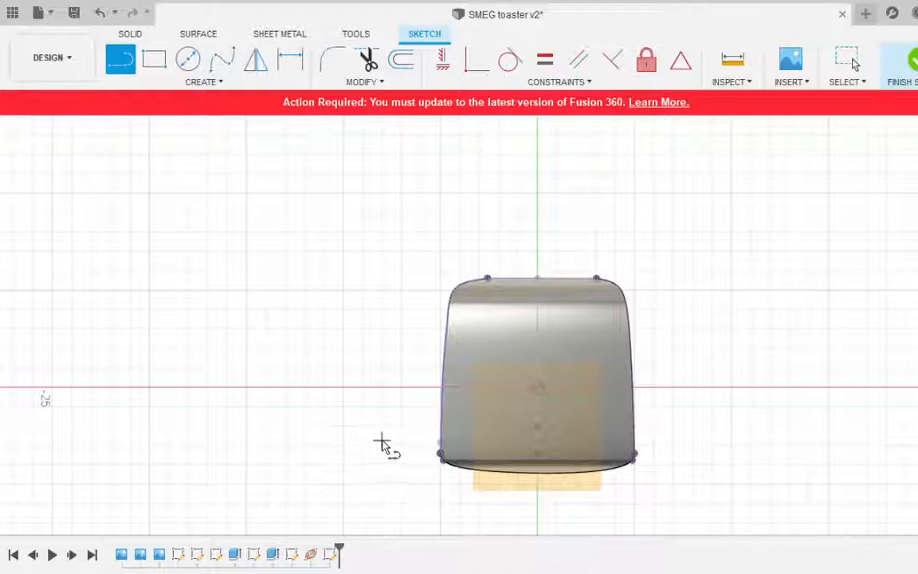
left_click(380, 442)
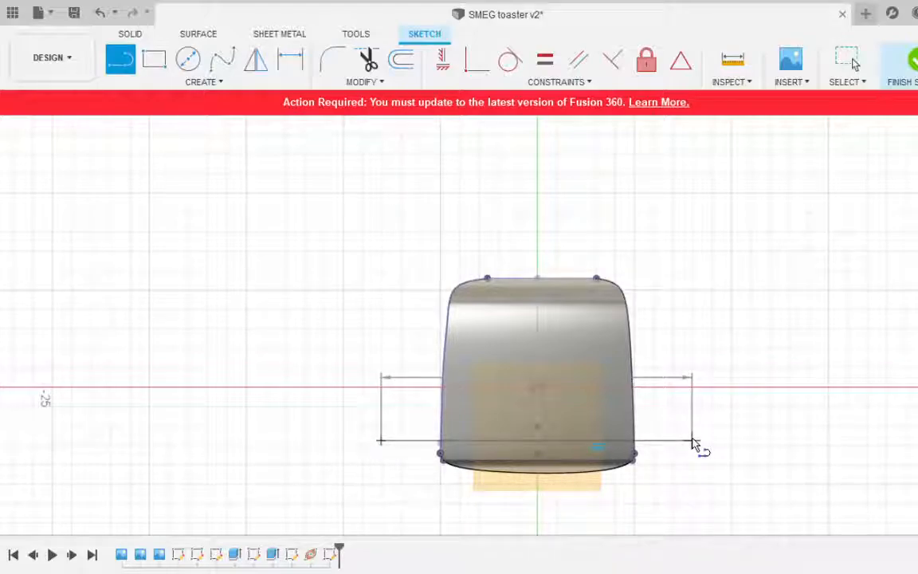
left_click(692, 440)
left_click_drag(691, 441, 623, 196)
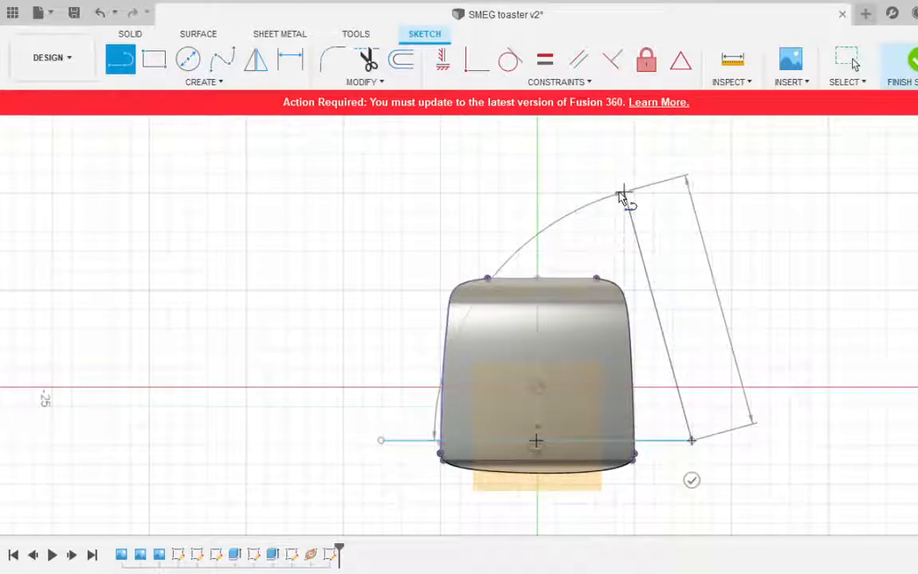
key("Escape")
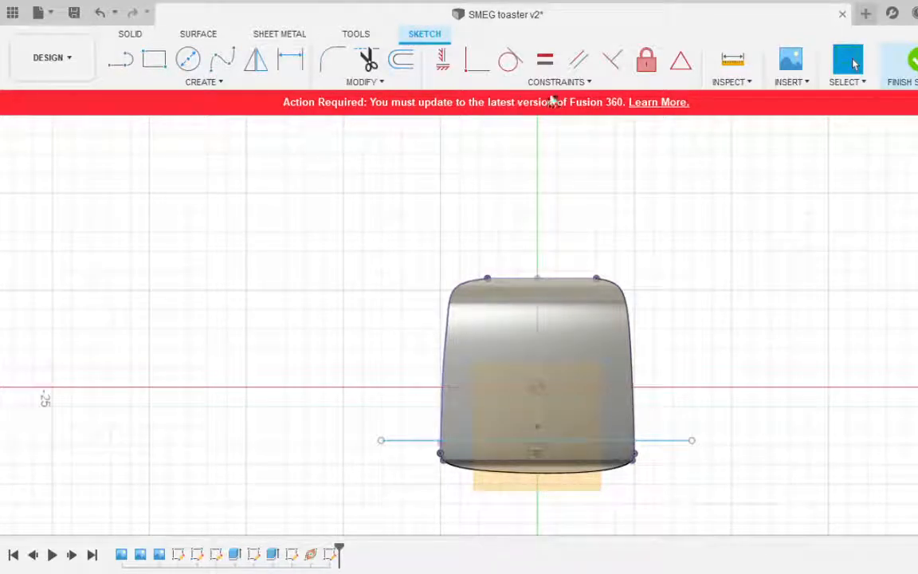
Trim both ends of the line that overhang the projected end outline, and finish the sketch.
left_click(366, 60)
left_click(661, 442)
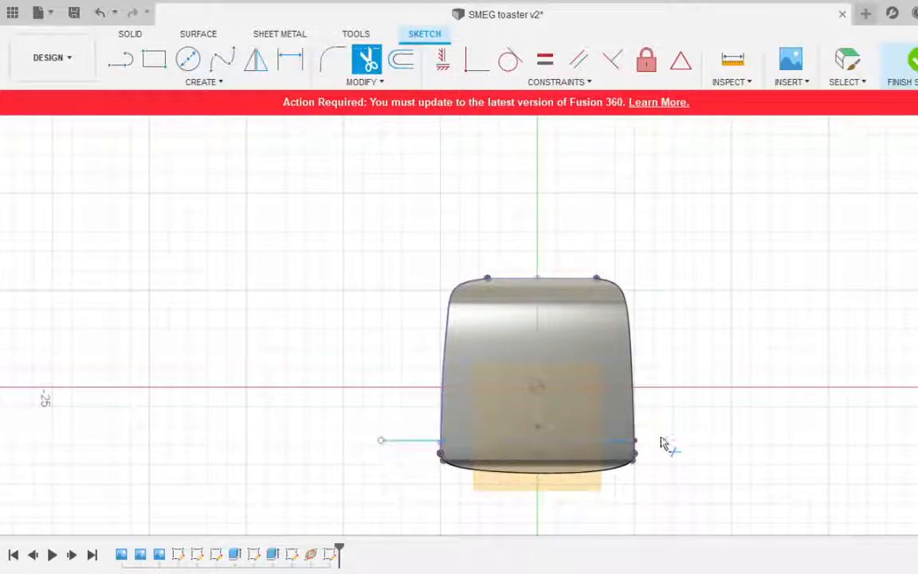
left_click(407, 441)
left_click(910, 64)
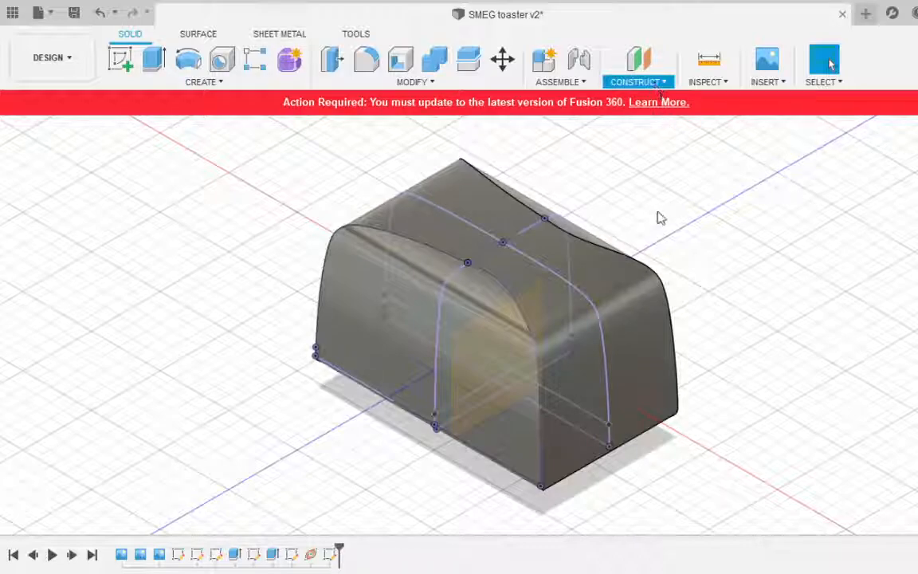
Construct a plane along the widthwise sketch line at a path distance of 0.5.
left_click(451, 406)
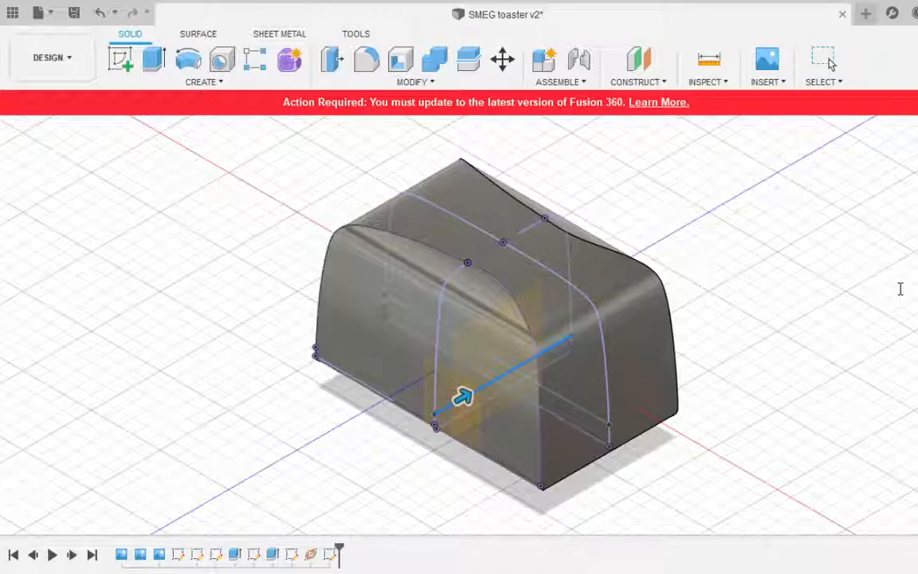
type("0")
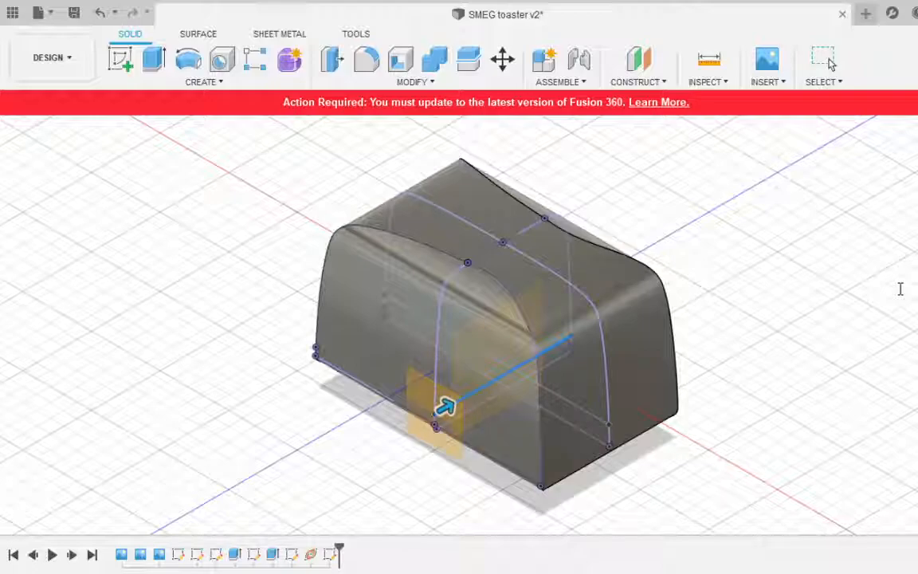
type(".5")
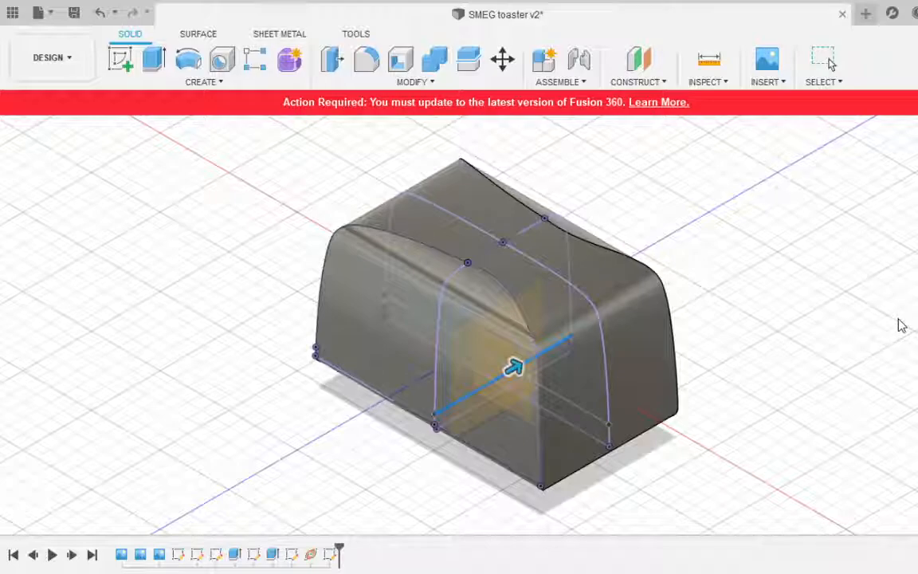
key("Return")
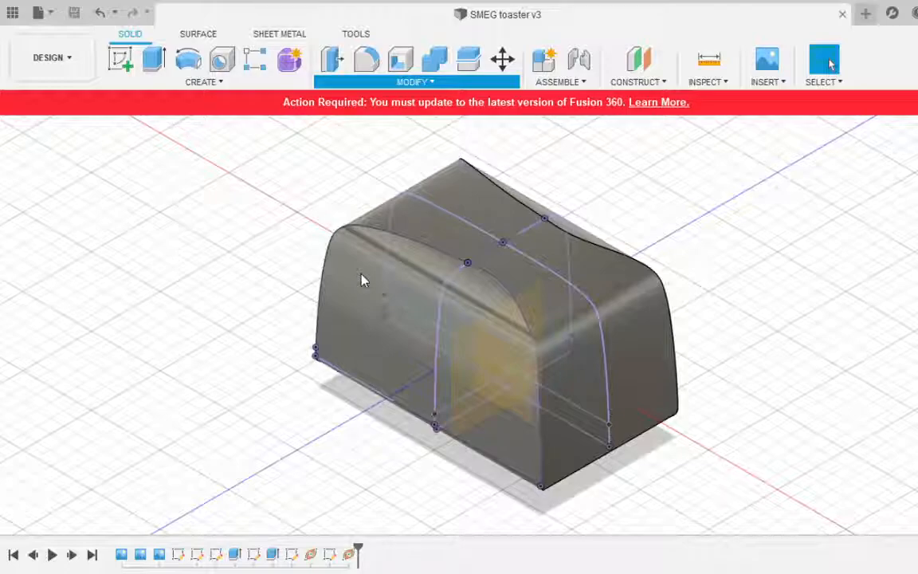
Split the toaster body crosswise with the construction plane that is perpendicular to its length.
left_click(361, 274)
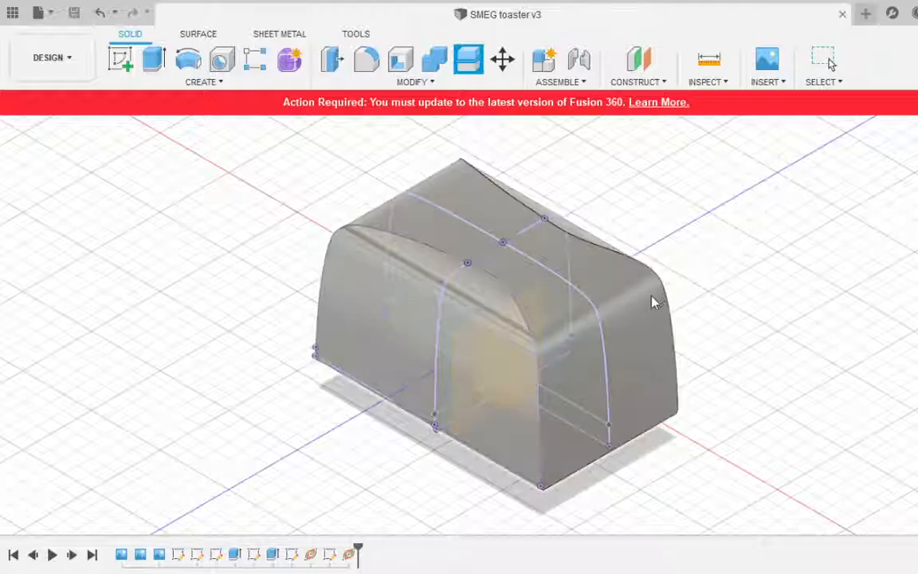
left_click(631, 309)
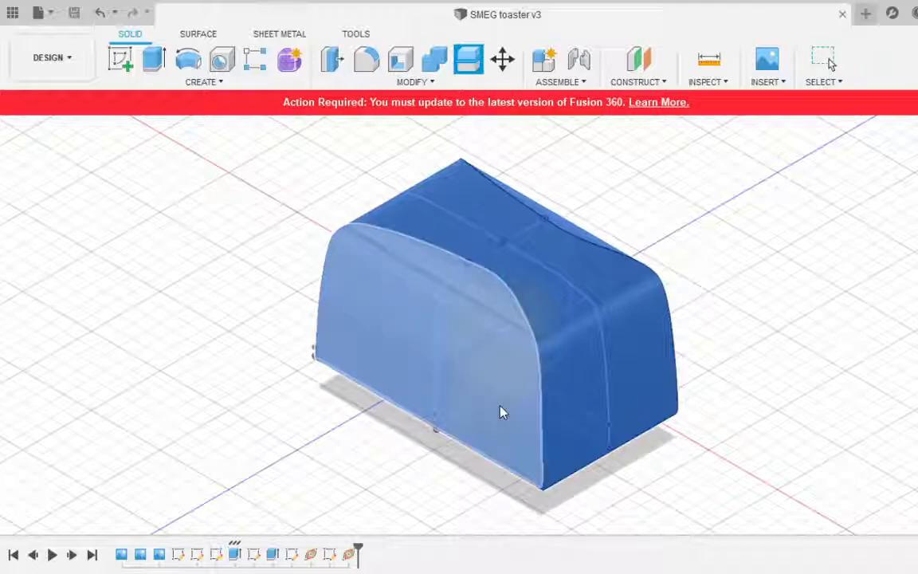
left_click(69, 242)
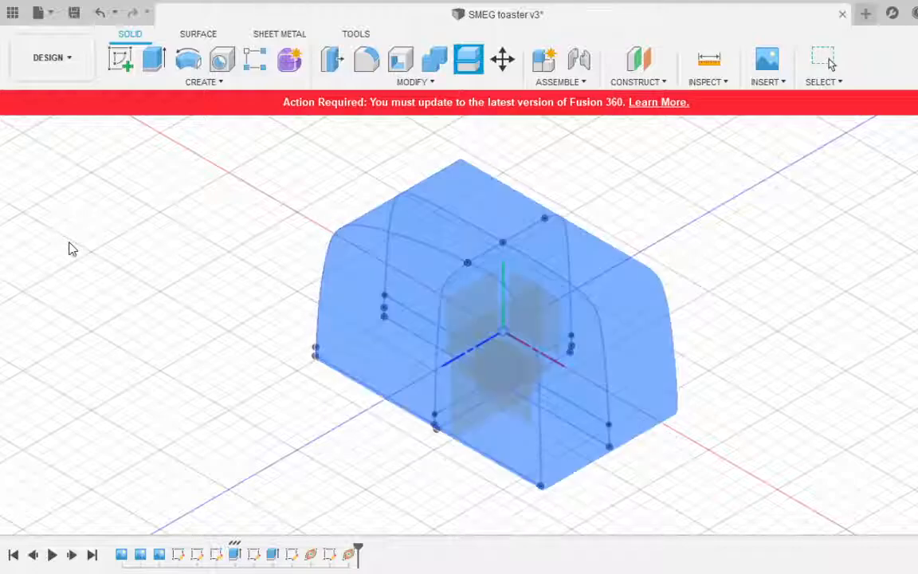
left_click(480, 411)
left_click(69, 243)
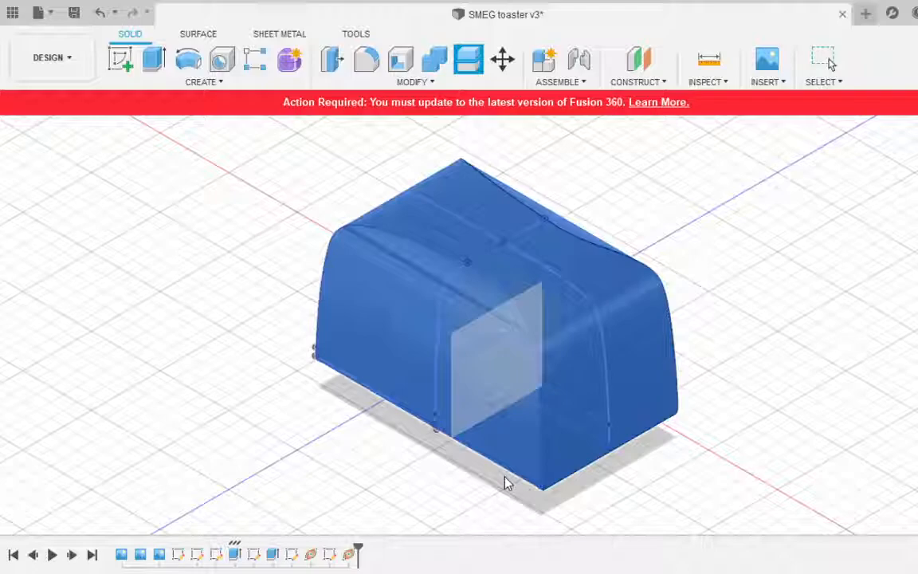
left_click(505, 477)
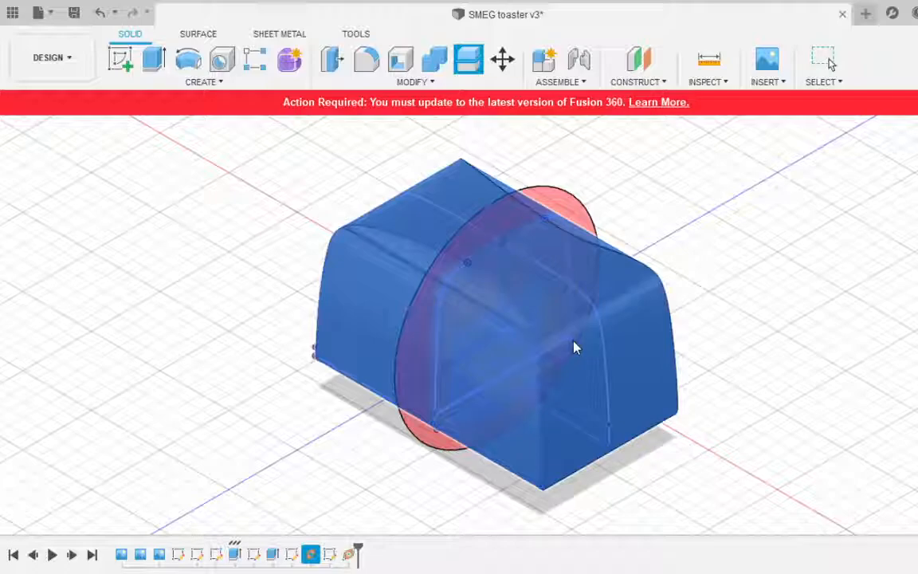
key("Return")
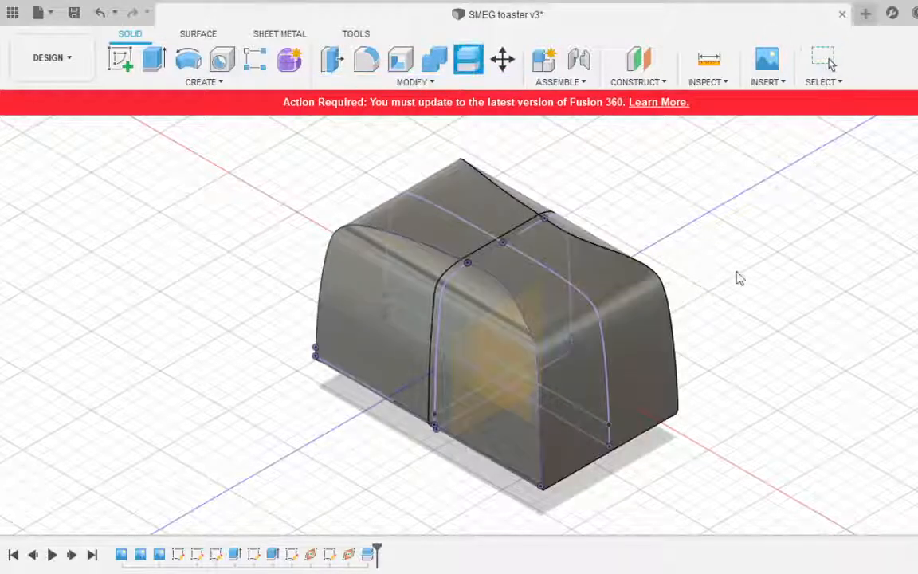
Split both toaster halves lengthwise with the construction plane that is perpendicular to the toaster's width.
left_click(482, 197)
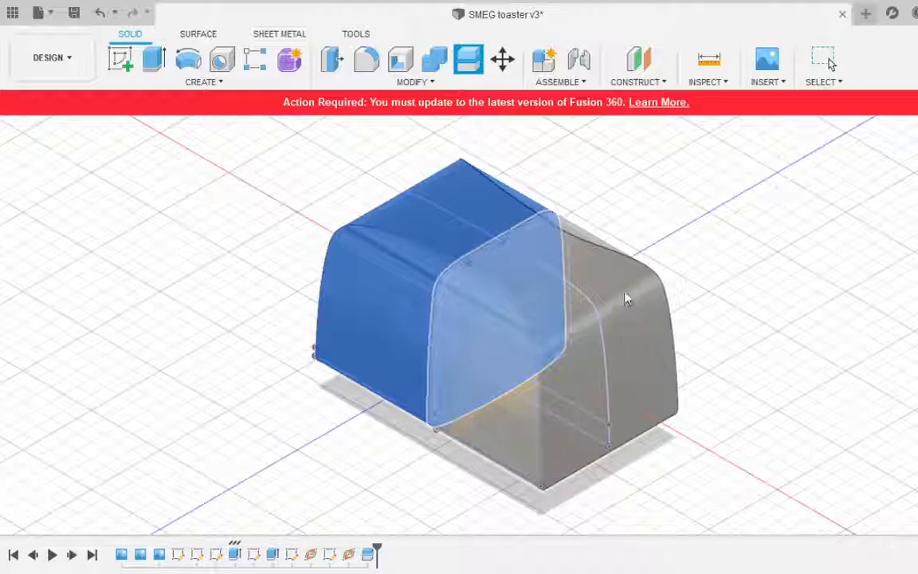
left_click(626, 299, "ctrl")
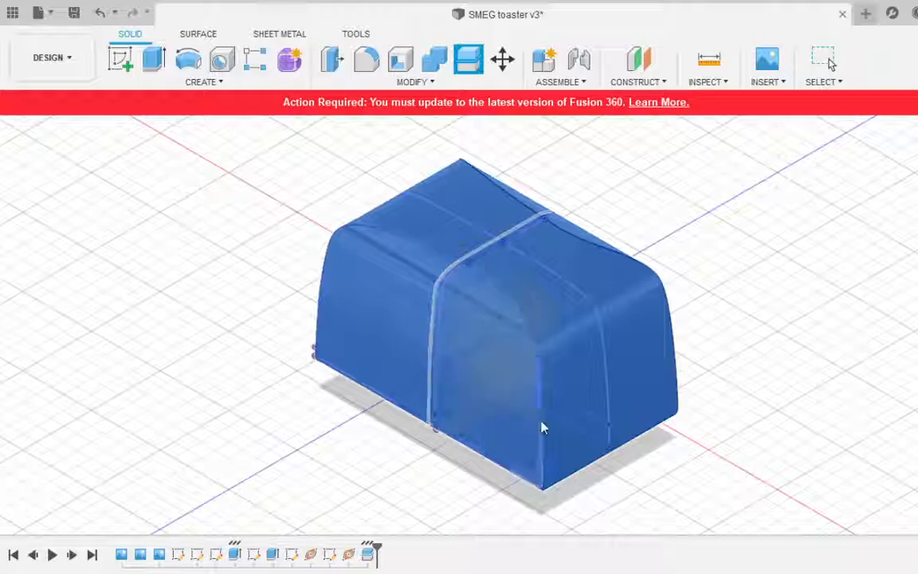
double_click(545, 470)
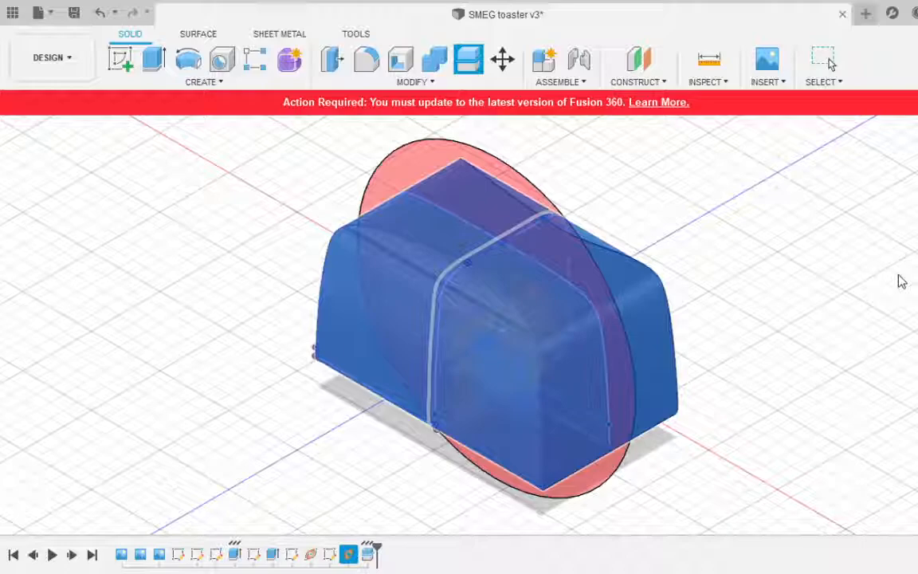
key("Escape")
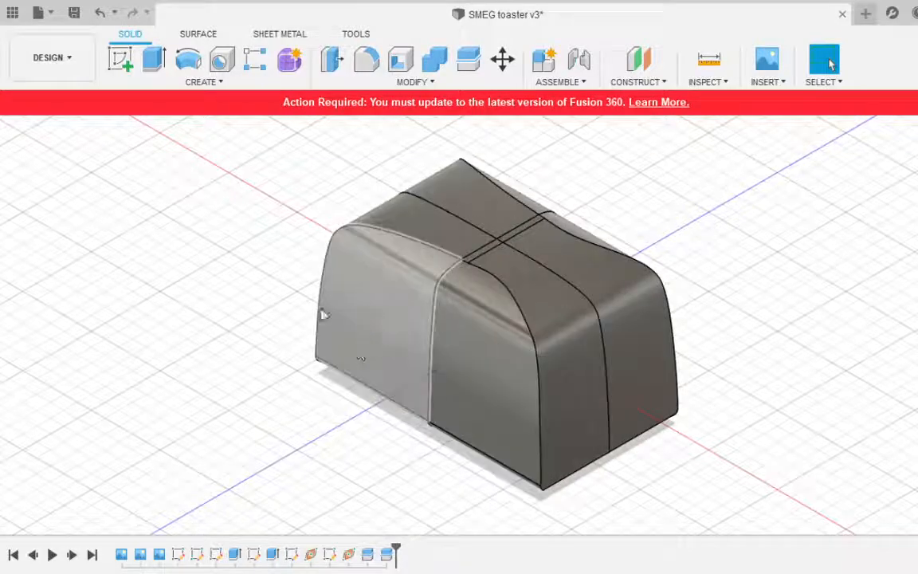
Examine the split quarters separately by hiding all but one body, and swap it for the quarter beside it along the toaster's length.
left_click(71, 297)
left_click(66, 279)
left_click(64, 261)
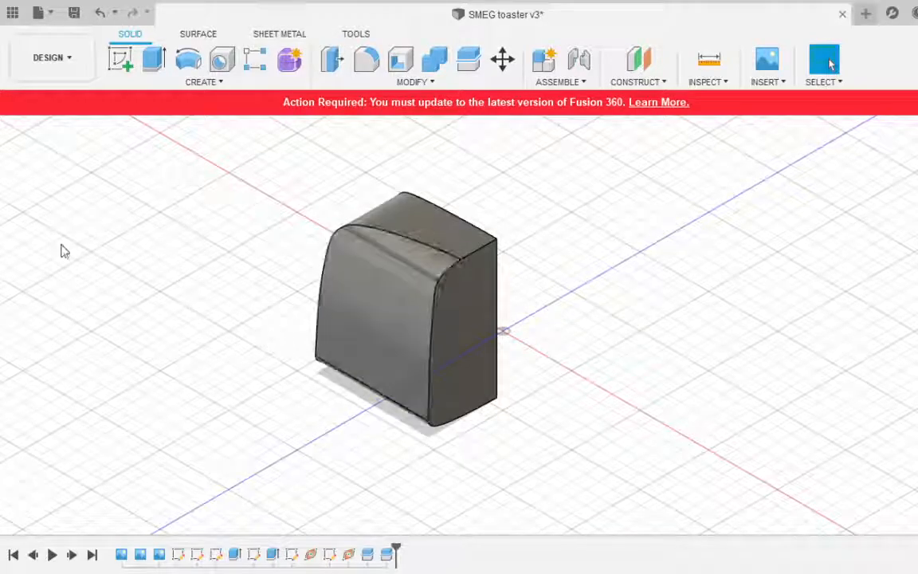
left_click(70, 248)
left_click(71, 262)
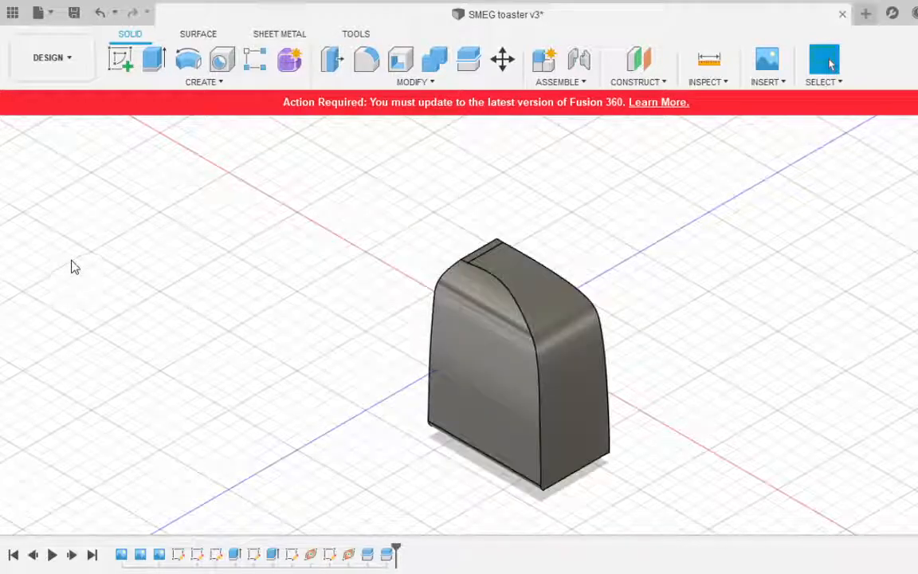
Compare the split quarters by hiding and showing their bodies in different combinations, and show all four again.
left_click(71, 261)
left_click(69, 292)
left_click(69, 291)
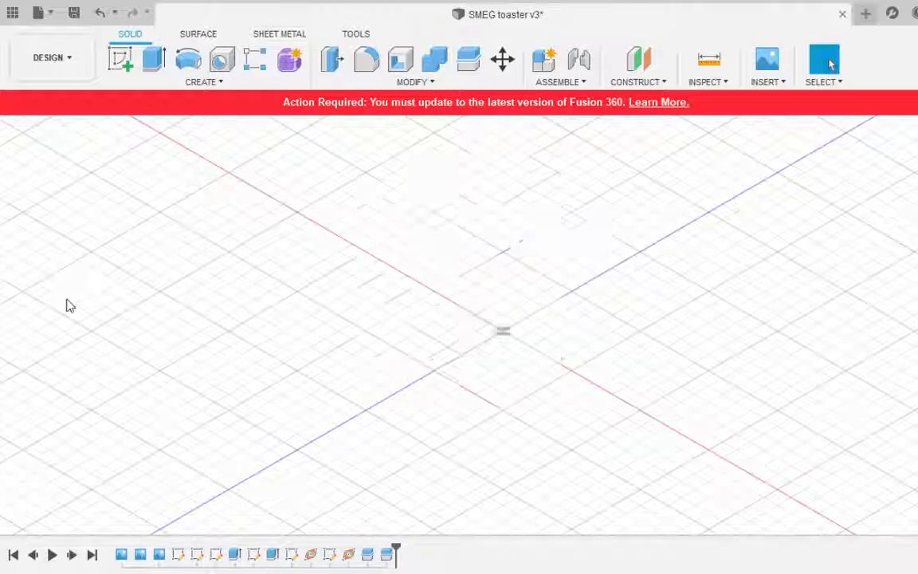
left_click(69, 306)
left_click(69, 290)
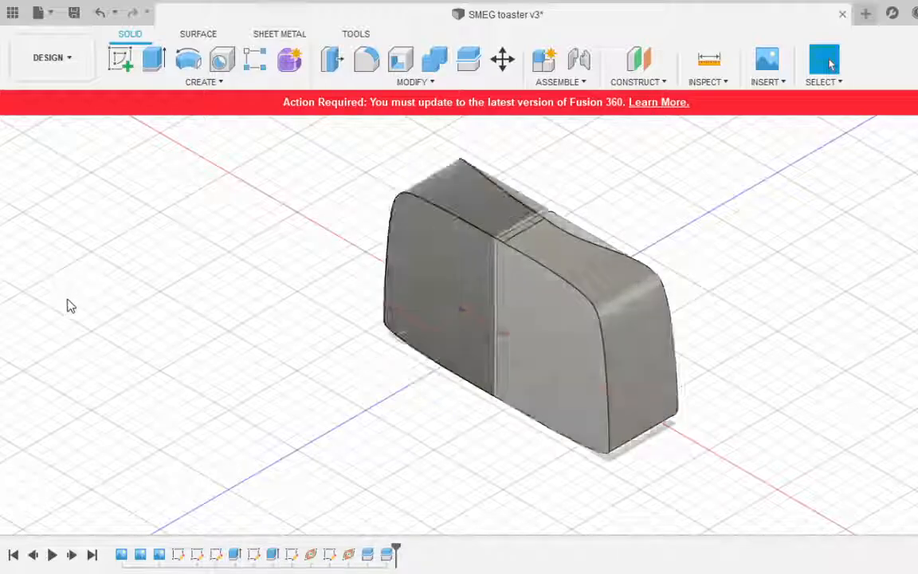
left_click(70, 306)
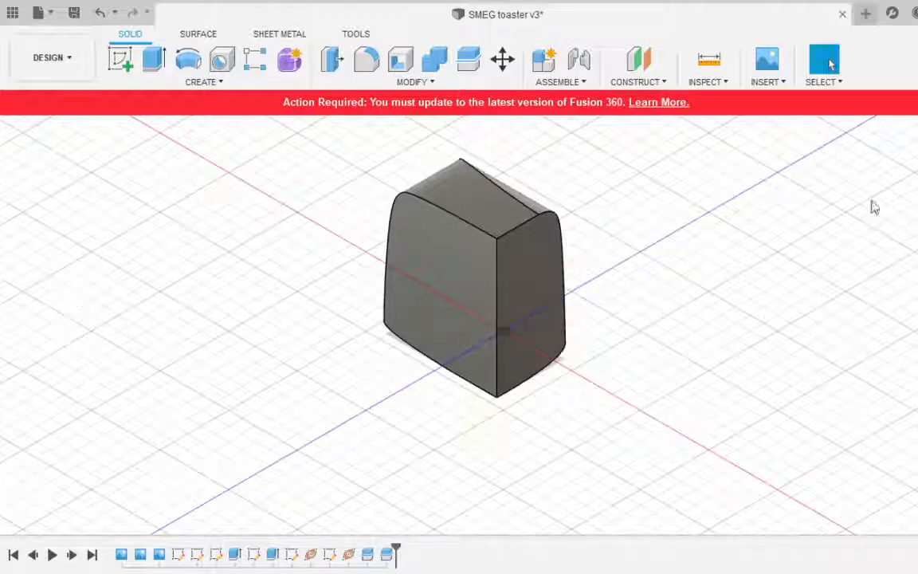
left_click(67, 305)
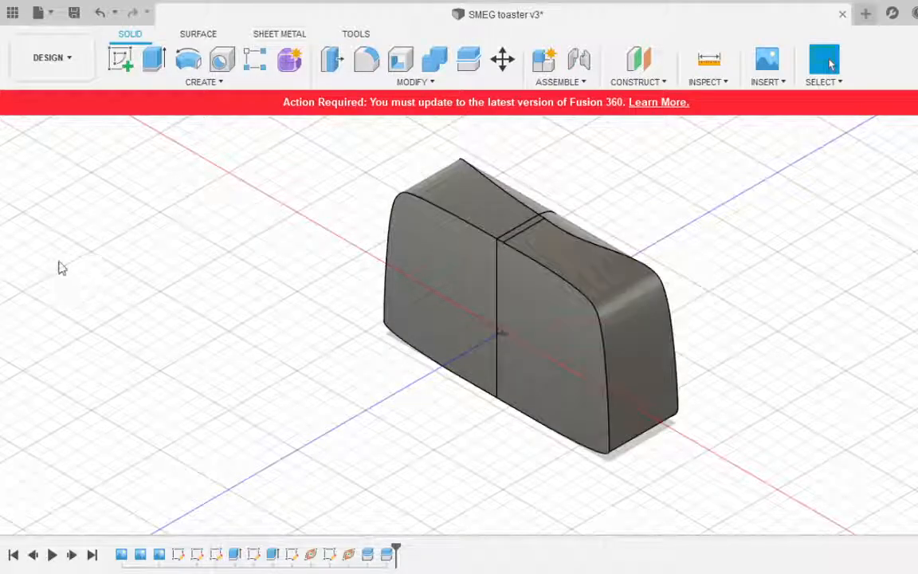
left_click(69, 259)
left_click(69, 250)
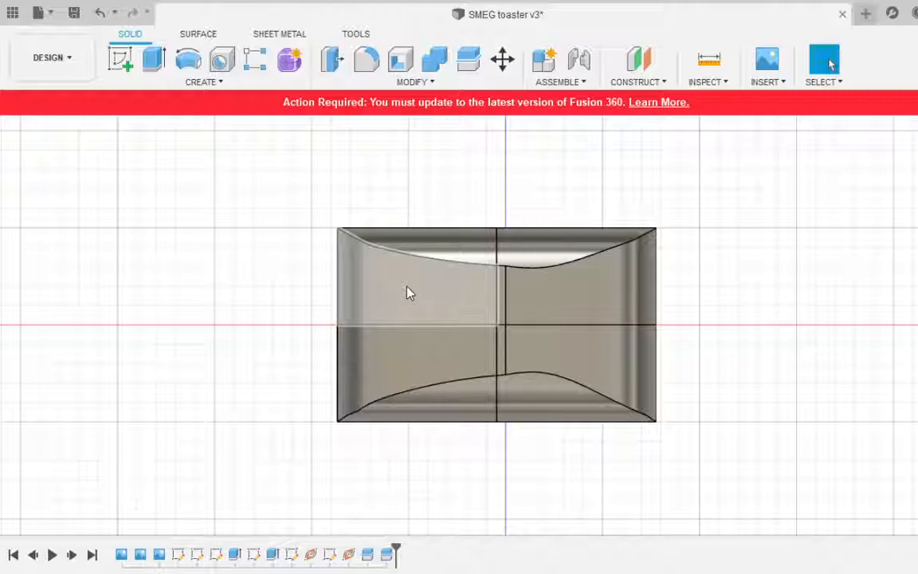
Hide three of the toaster quarters, leaving only the upper-left quarter as seen from above.
left_click(73, 242)
left_click(73, 259)
left_click(65, 307)
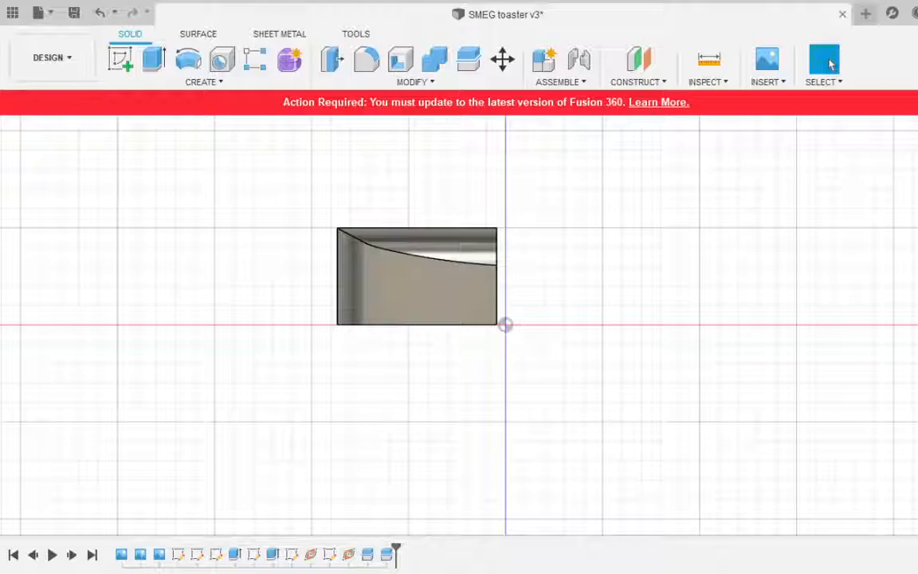
left_click(841, 212)
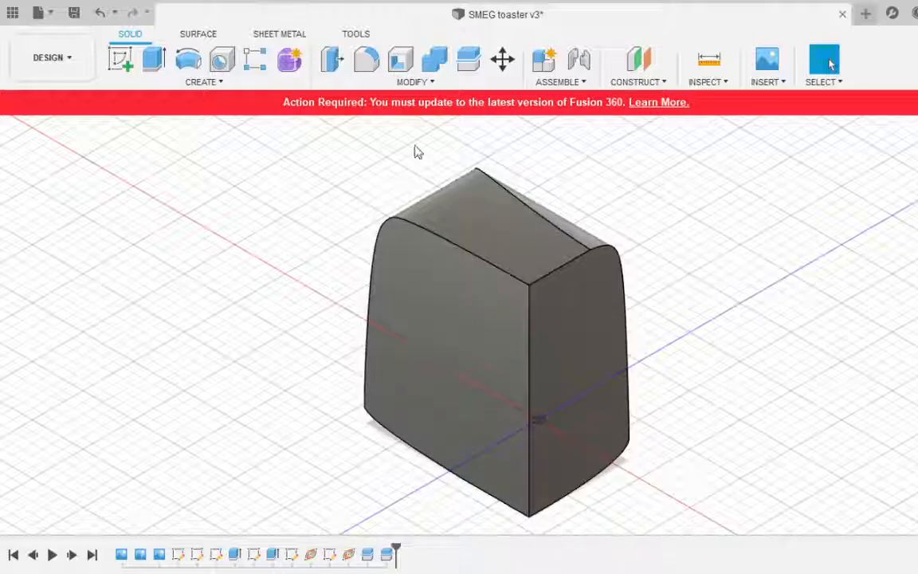
left_click(390, 79)
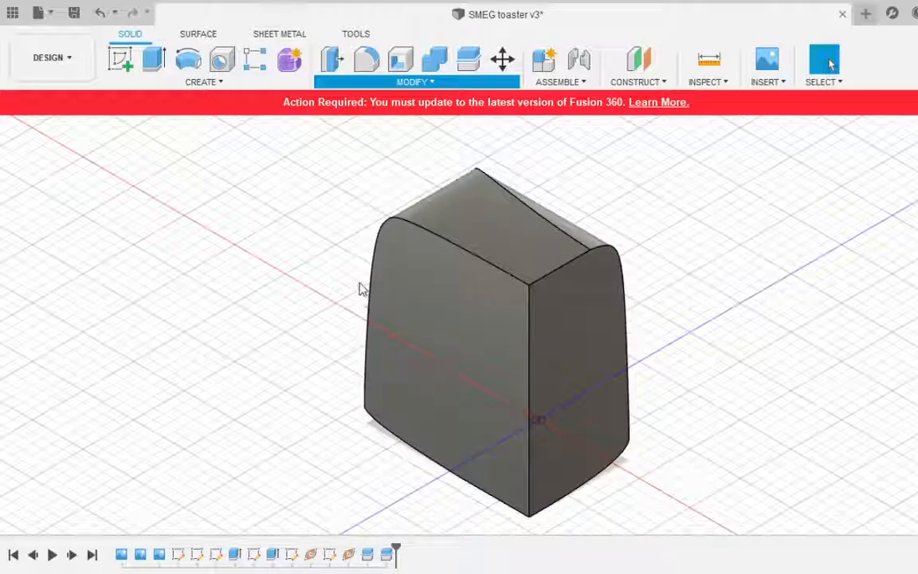
left_click(359, 201)
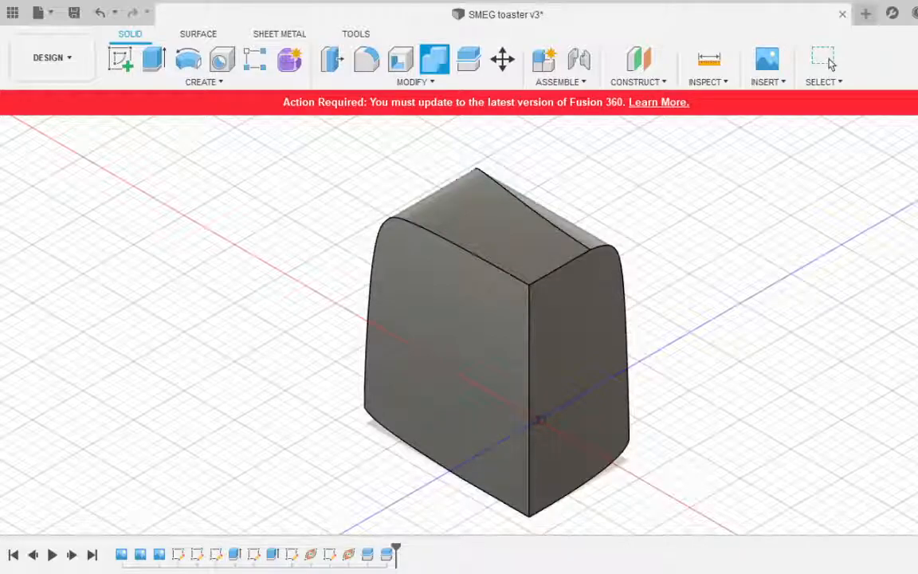
left_click(830, 64)
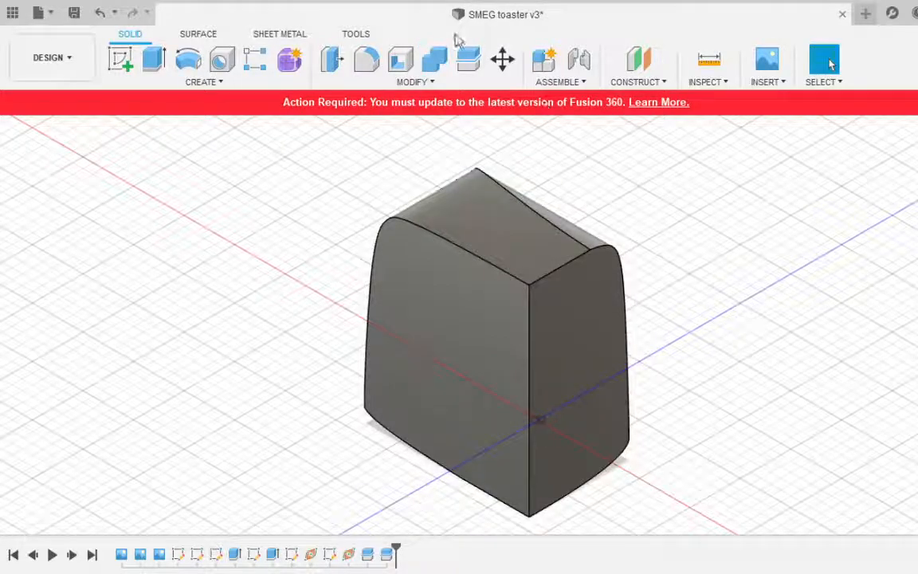
left_click(431, 85)
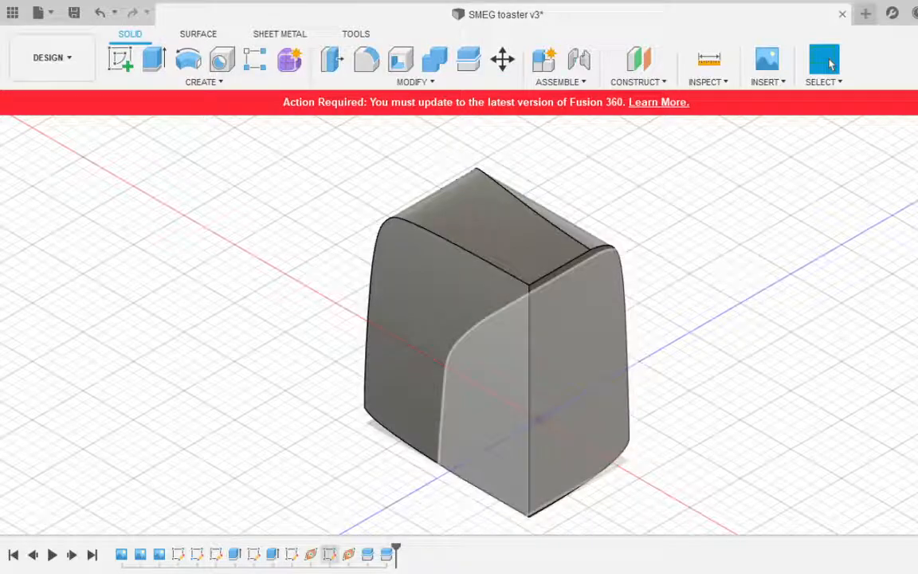
Mirror the remaining quarter body across the construction plane that is perpendicular to the toaster's length.
scroll(788, 386, "up", 1)
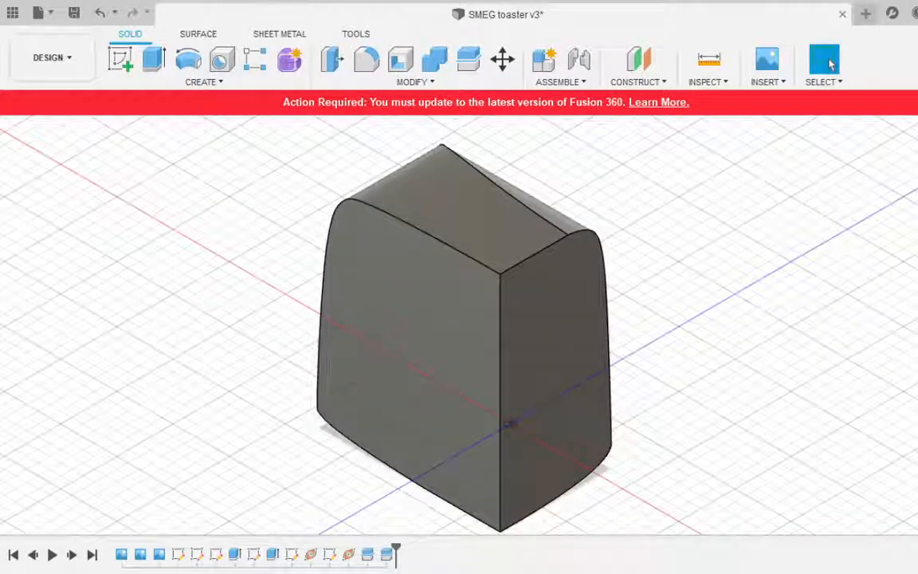
left_click(220, 83)
left_click(486, 241)
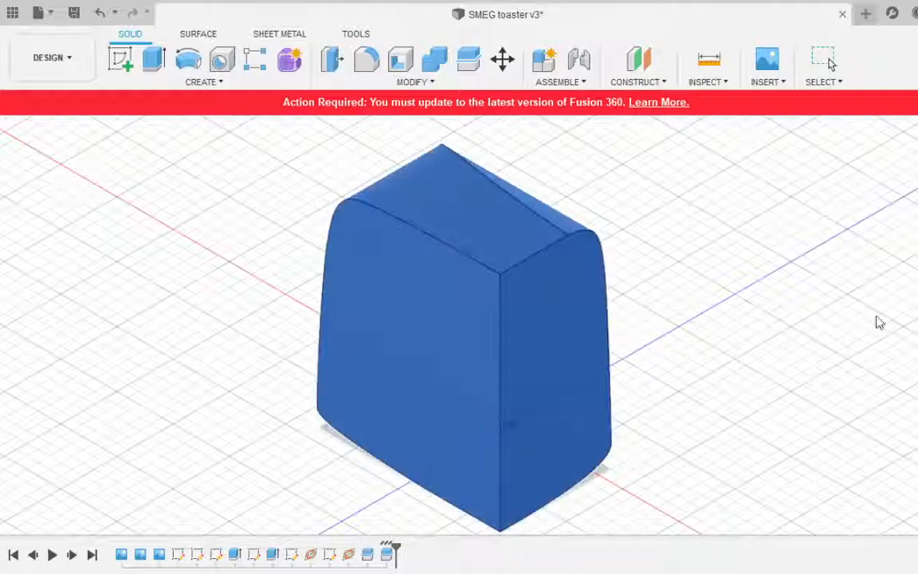
left_click(893, 274)
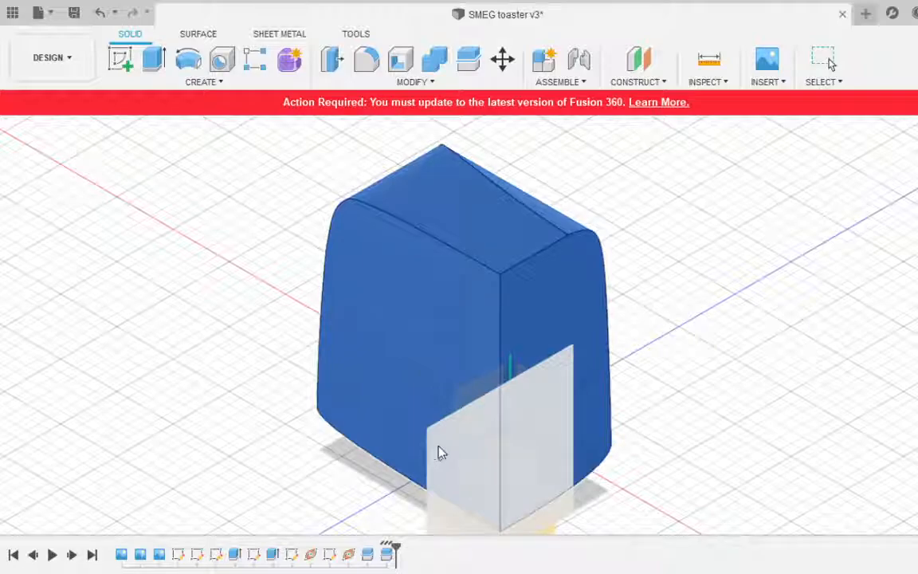
left_click(438, 447)
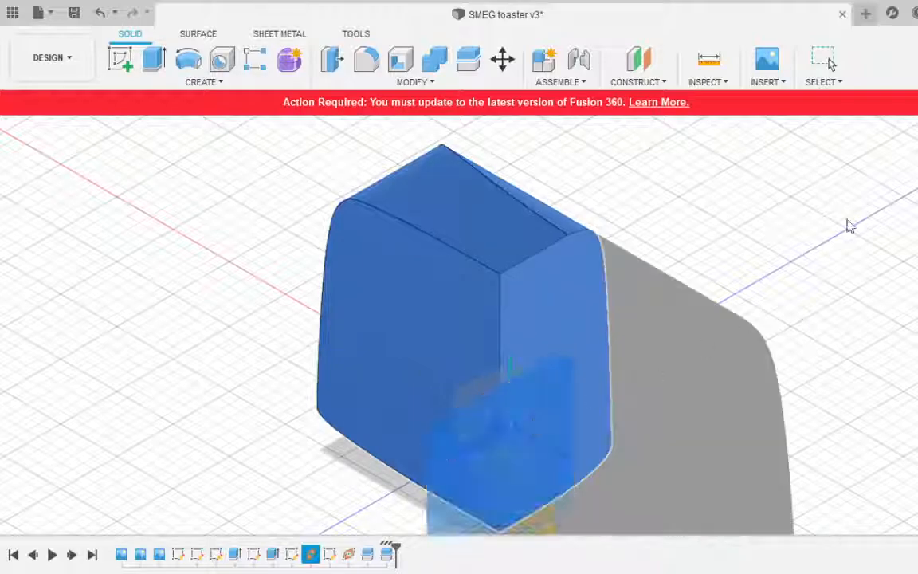
scroll(652, 140, "down", 3)
scroll(658, 212, "down", 3)
scroll(592, 376, "up", 6)
scroll(407, 337, "down", 5)
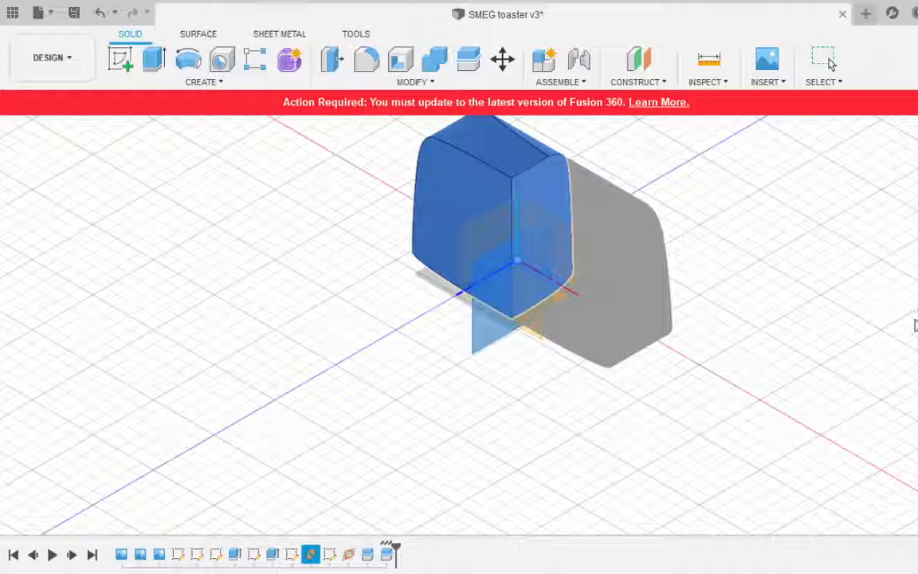
key("Return")
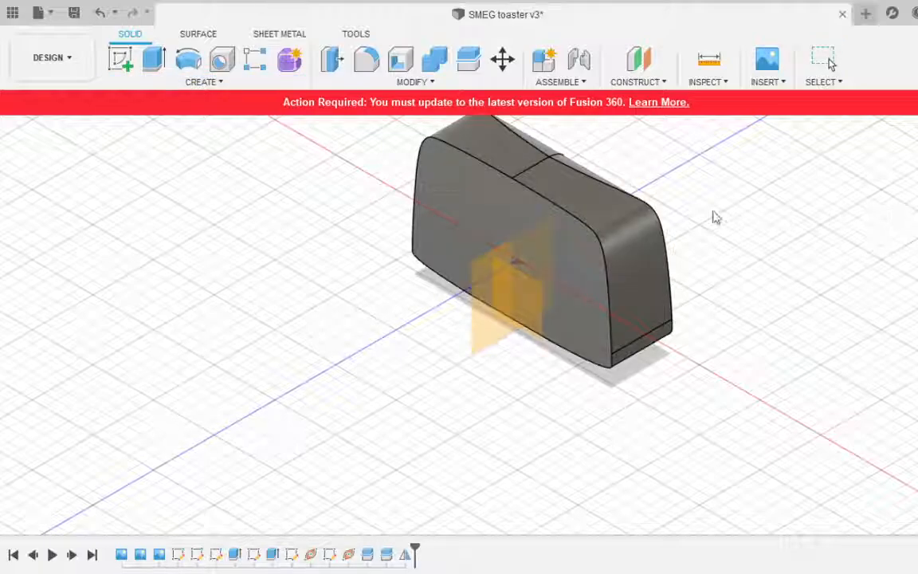
Mirror both quarter bodies across the construction plane that is perpendicular to the toaster's width to complete the four-part body.
left_click(638, 223)
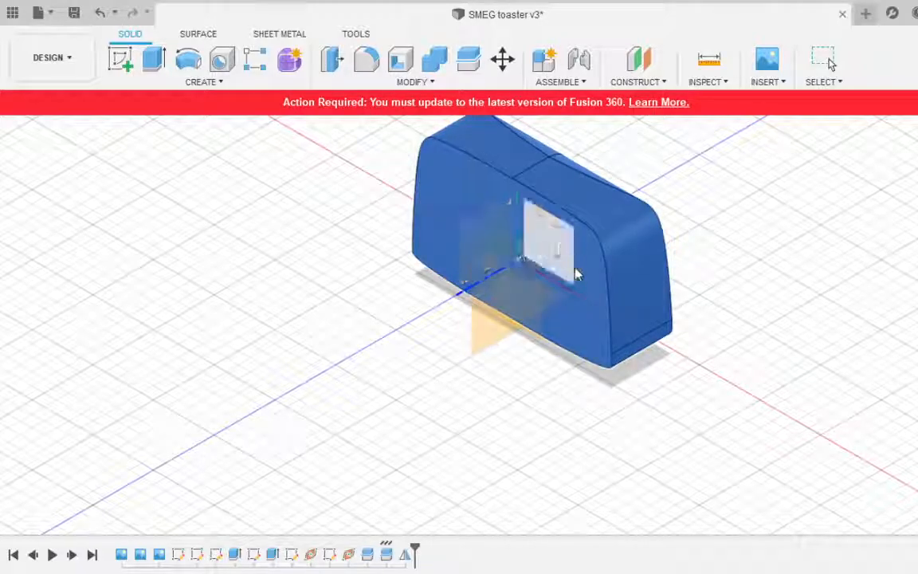
scroll(538, 359, "up", 5)
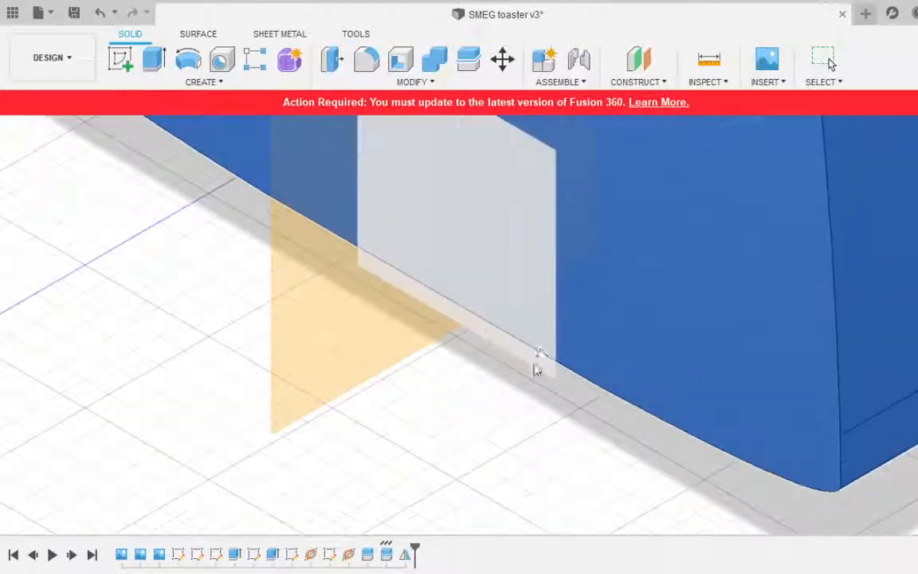
scroll(498, 407, "down", 5)
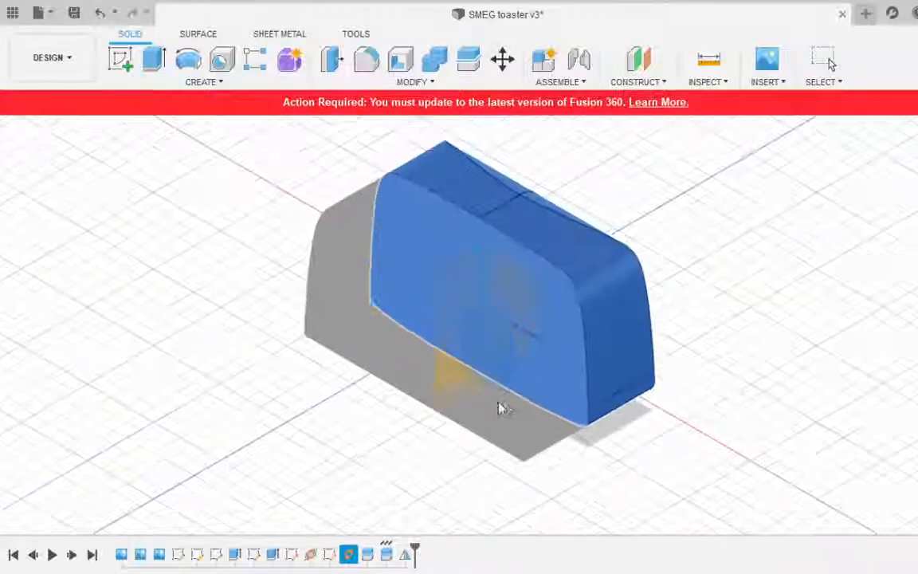
left_click(898, 320)
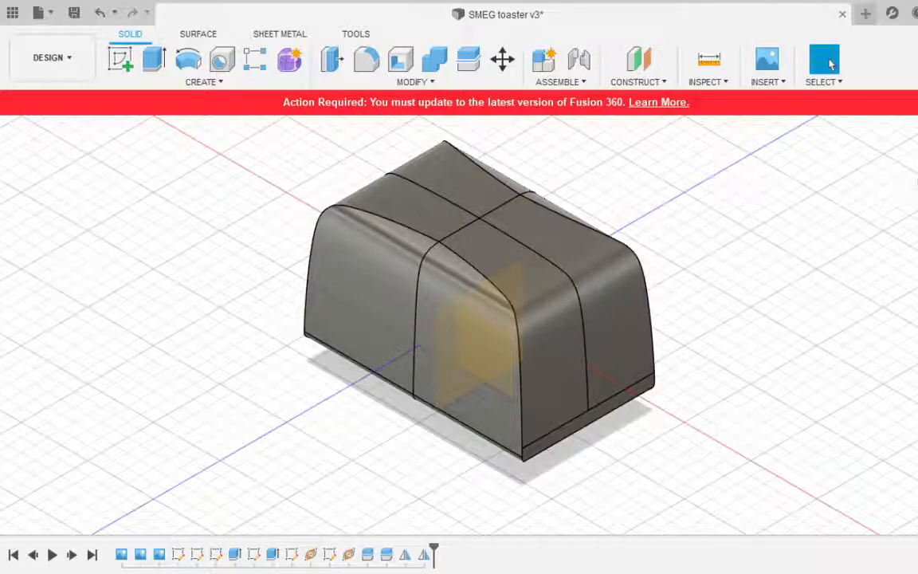